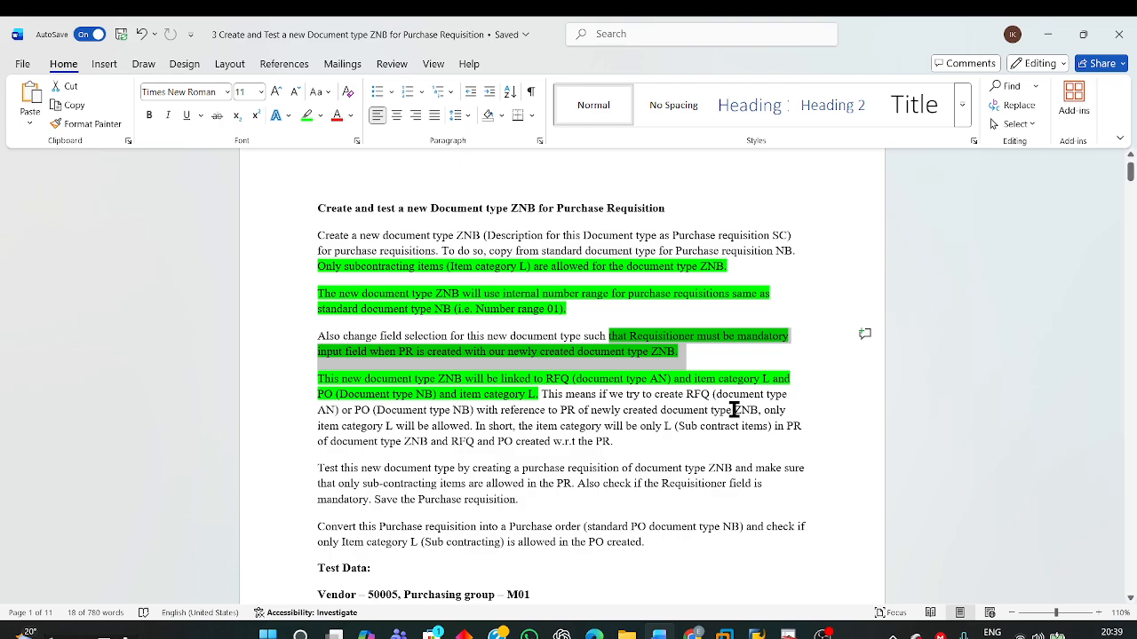
Step: Read the requirements for document type ZNB covering its description, the standard type to copy from, and the allowed item category
{"action": "left_click_drag", "start_coordinate": [317, 233], "coordinate": [476, 232]}
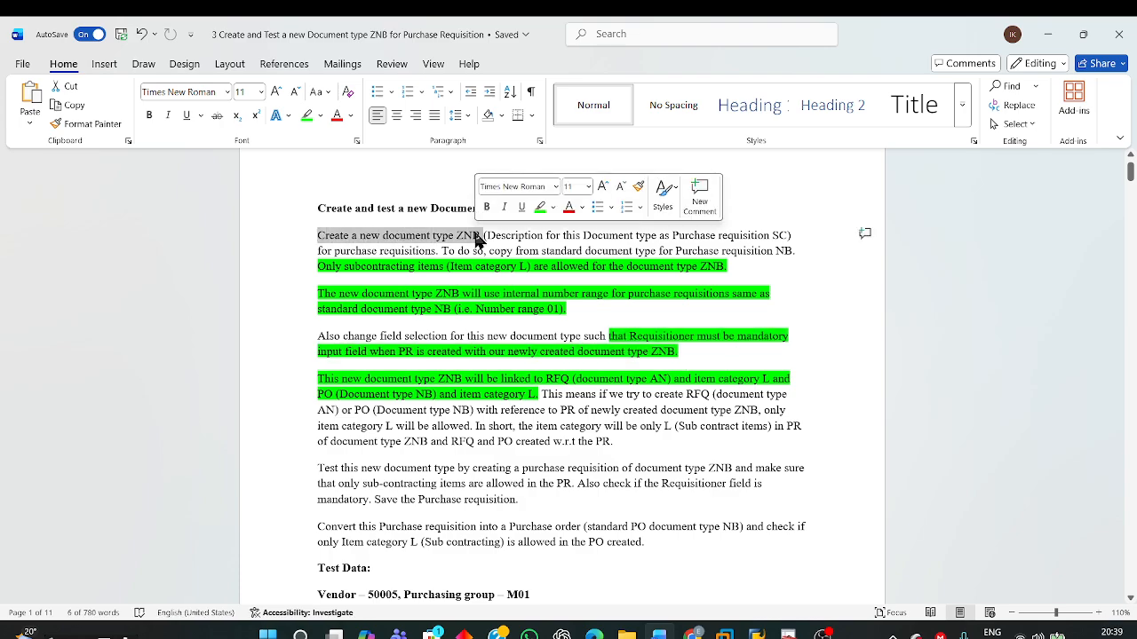
{"action": "left_click", "coordinate": [476, 233]}
{"action": "left_click_drag", "start_coordinate": [456, 234], "coordinate": [484, 233]}
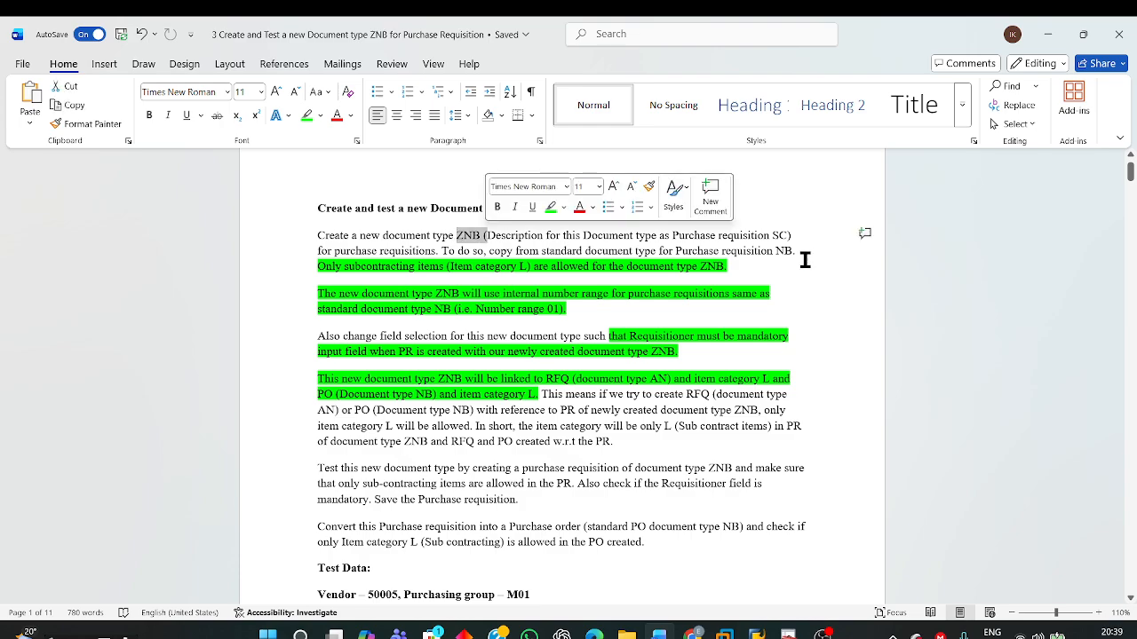
{"action": "left_click", "coordinate": [694, 237]}
{"action": "left_click_drag", "start_coordinate": [675, 236], "coordinate": [786, 236]}
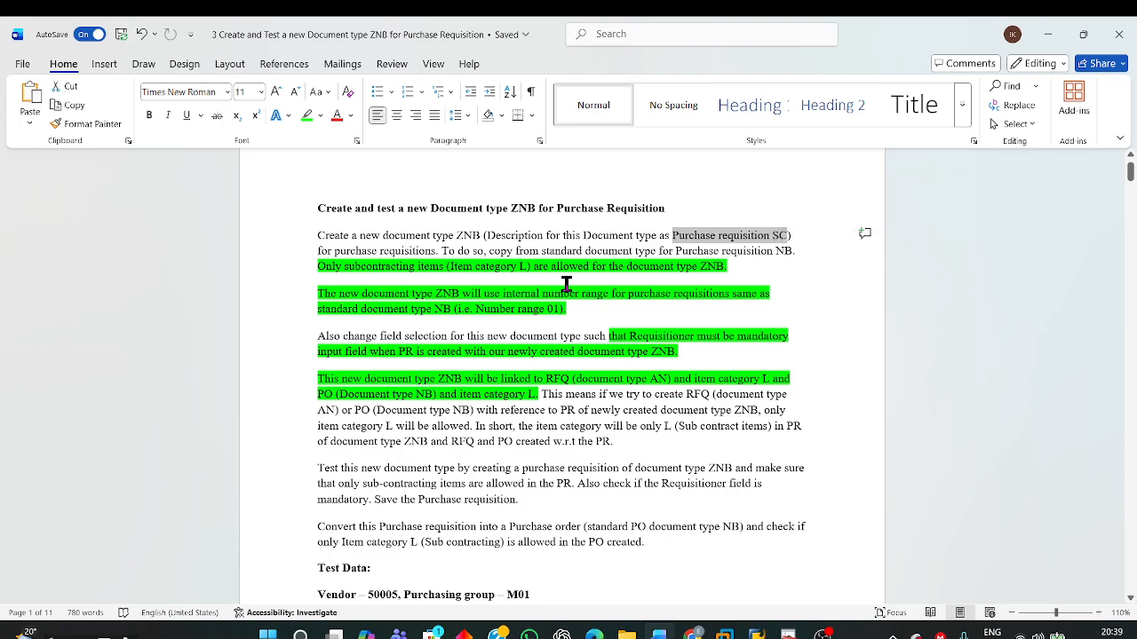
{"action": "left_click", "coordinate": [523, 270]}
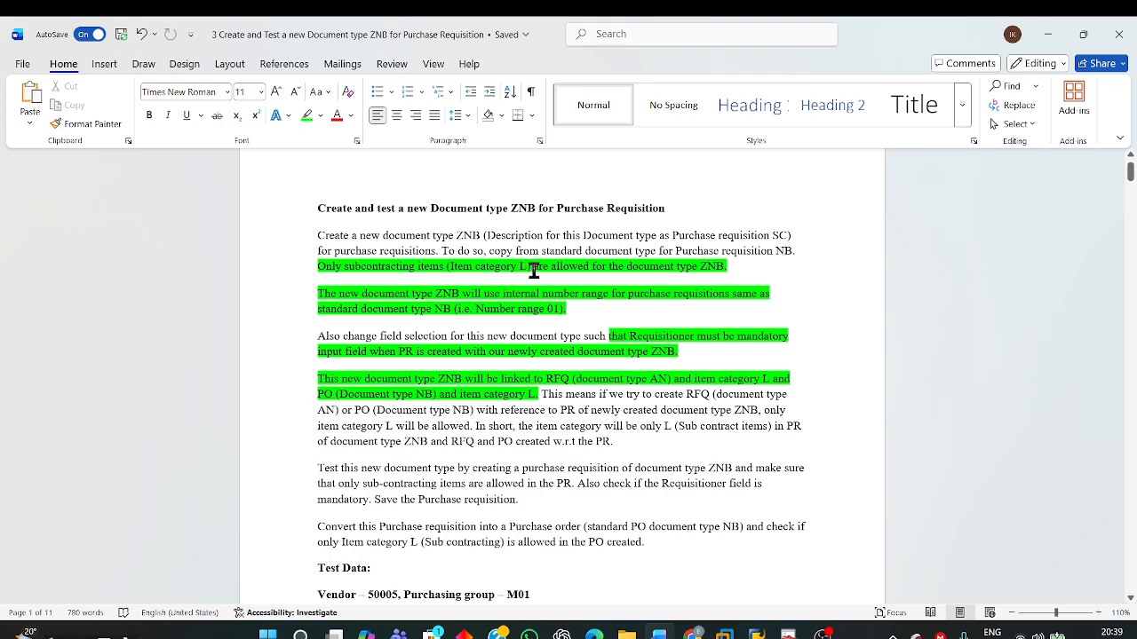
{"action": "left_click_drag", "start_coordinate": [515, 250], "coordinate": [793, 251]}
{"action": "left_click", "coordinate": [450, 257]}
{"action": "left_click_drag", "start_coordinate": [317, 267], "coordinate": [739, 265]}
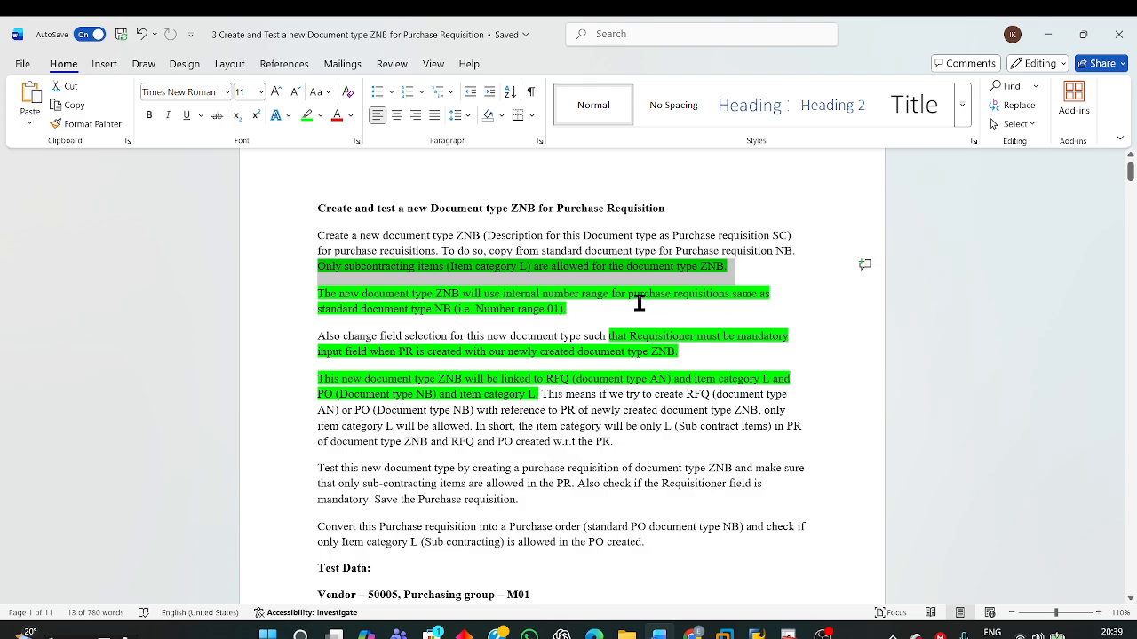
{"action": "left_click", "coordinate": [603, 304]}
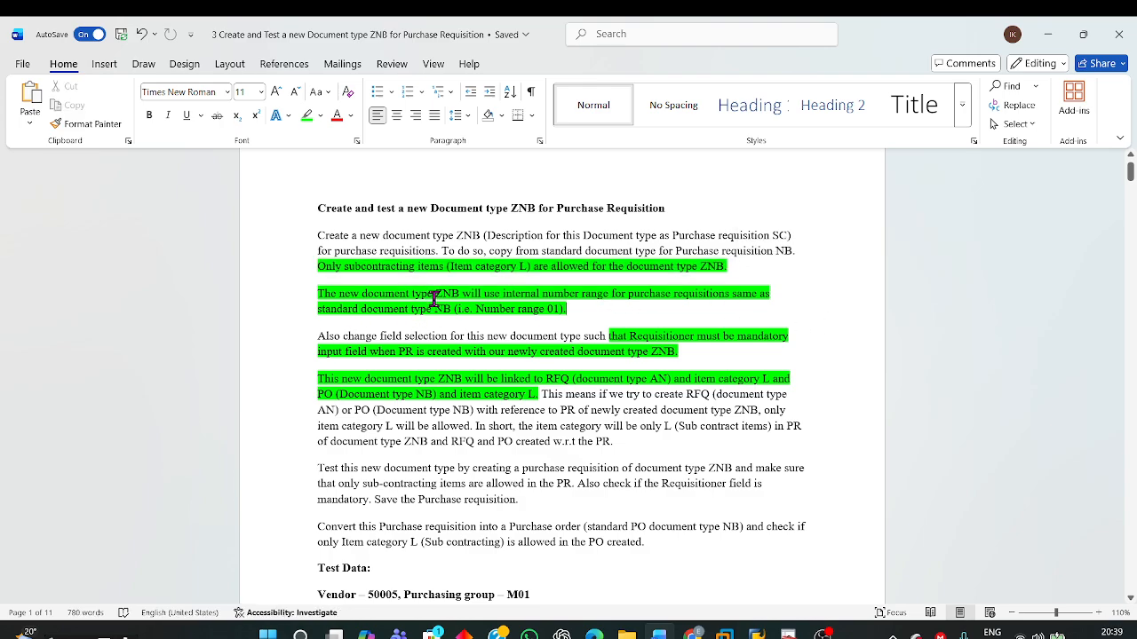
Step: Read the internal number range requirement and the field selection requirement for the Requisitioner field of document type ZNB
{"action": "left_click_drag", "start_coordinate": [438, 296], "coordinate": [724, 304]}
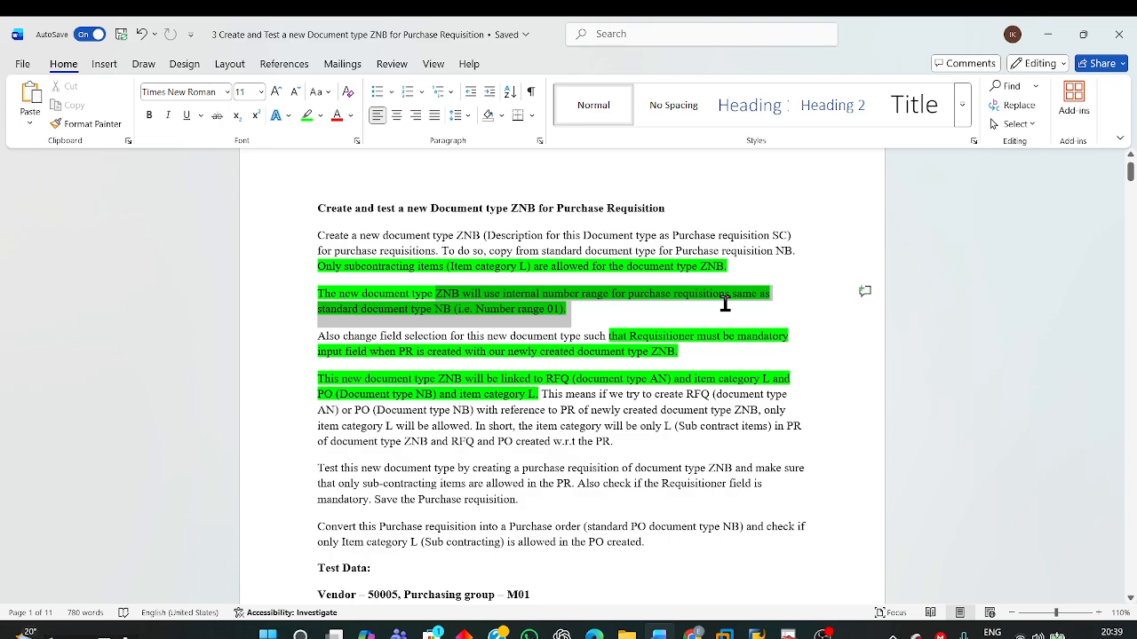
{"action": "left_click_drag", "start_coordinate": [725, 304], "coordinate": [718, 300]}
{"action": "left_click", "coordinate": [618, 309]}
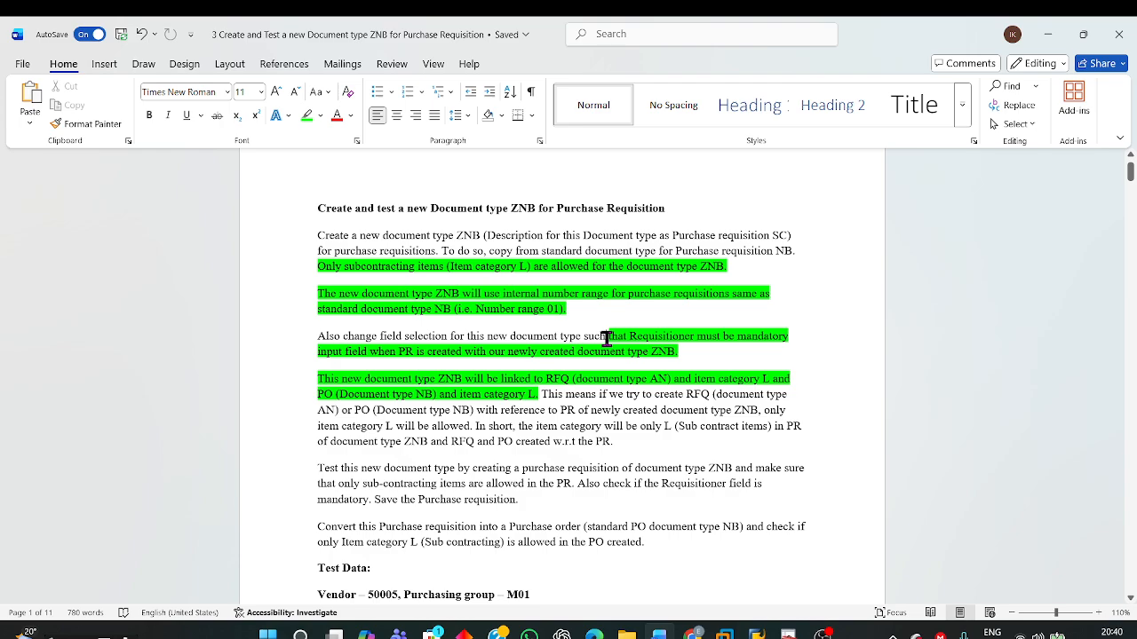
{"action": "left_click_drag", "start_coordinate": [611, 337], "coordinate": [795, 352]}
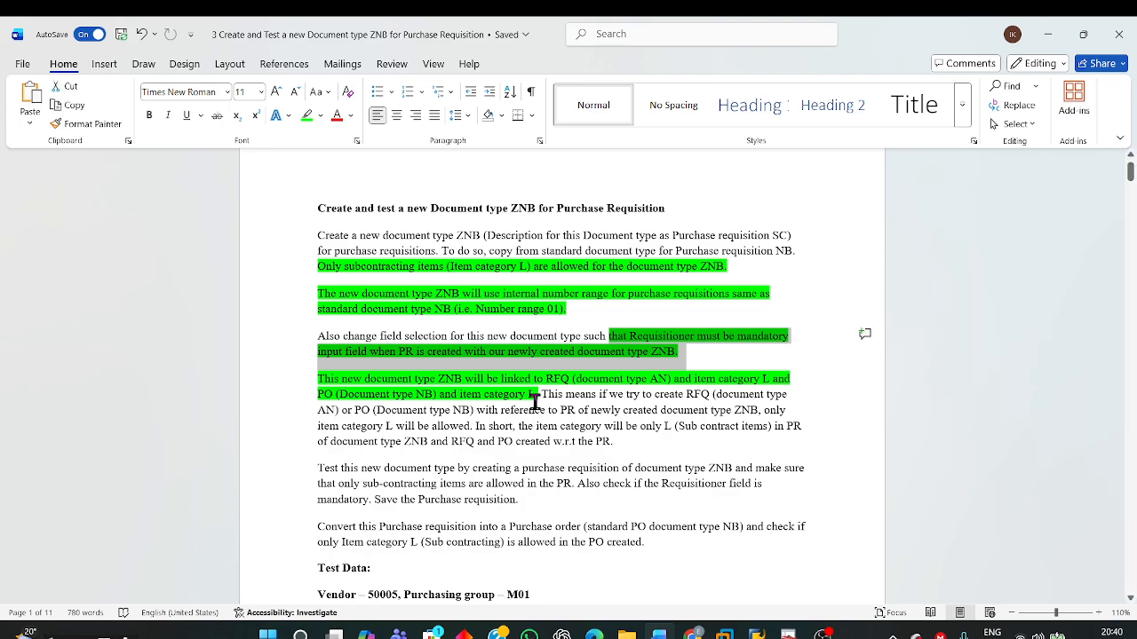
{"action": "left_click", "coordinate": [493, 409]}
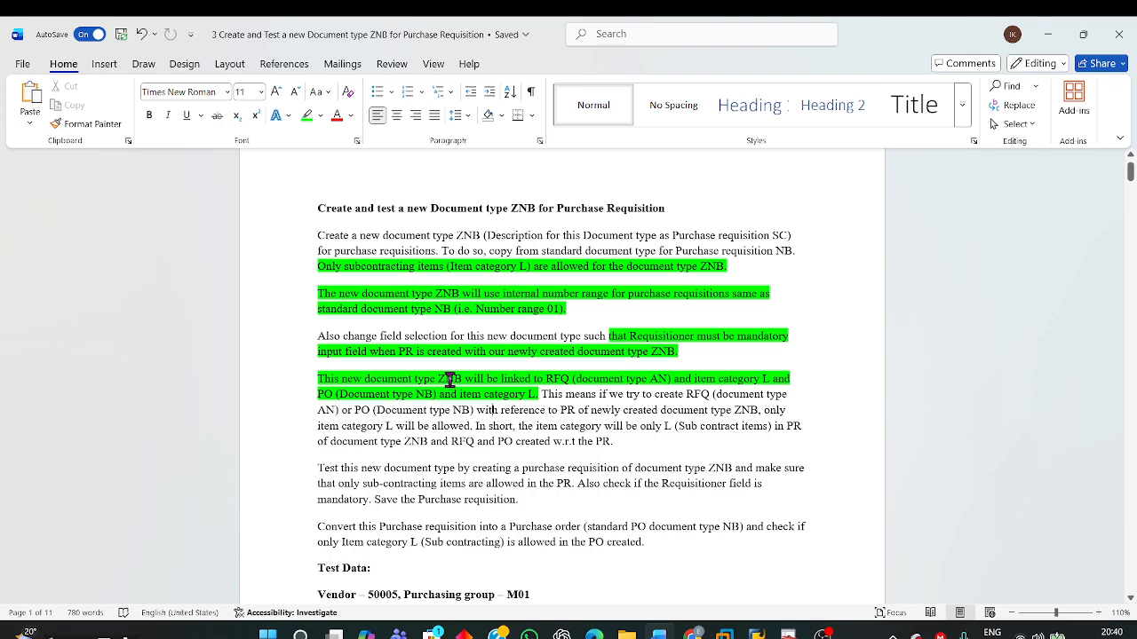
Step: Read how document type ZNB must be linked to RFQ type AN and PO type NB with item category L
{"action": "left_click_drag", "start_coordinate": [463, 381], "coordinate": [539, 400]}
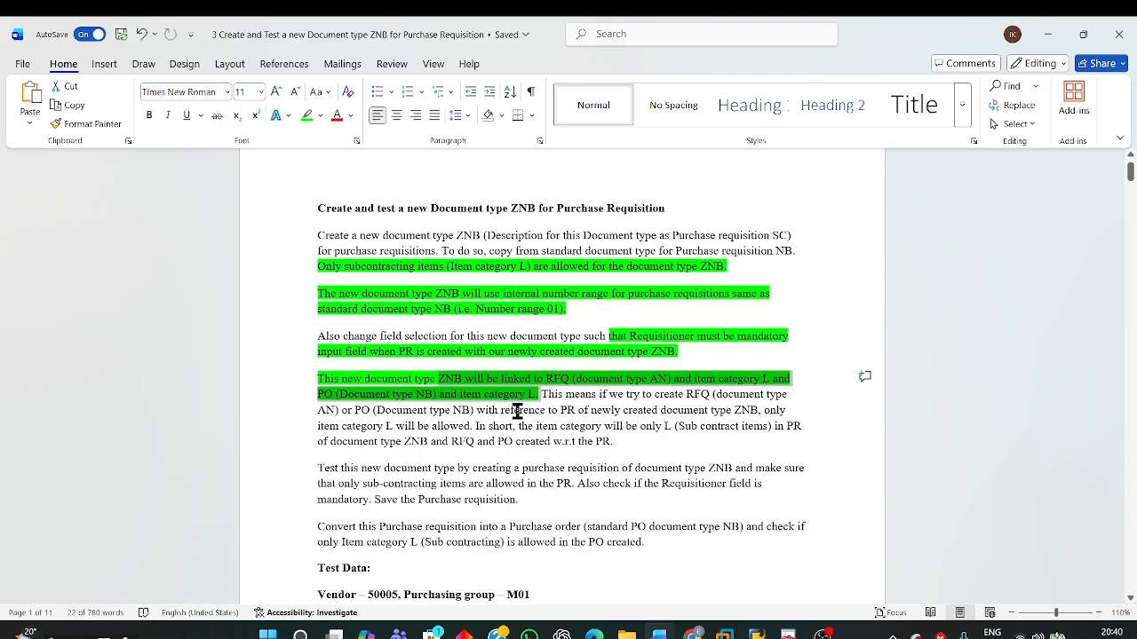
{"action": "left_click", "coordinate": [654, 393]}
{"action": "left_click_drag", "start_coordinate": [629, 399], "coordinate": [770, 428]}
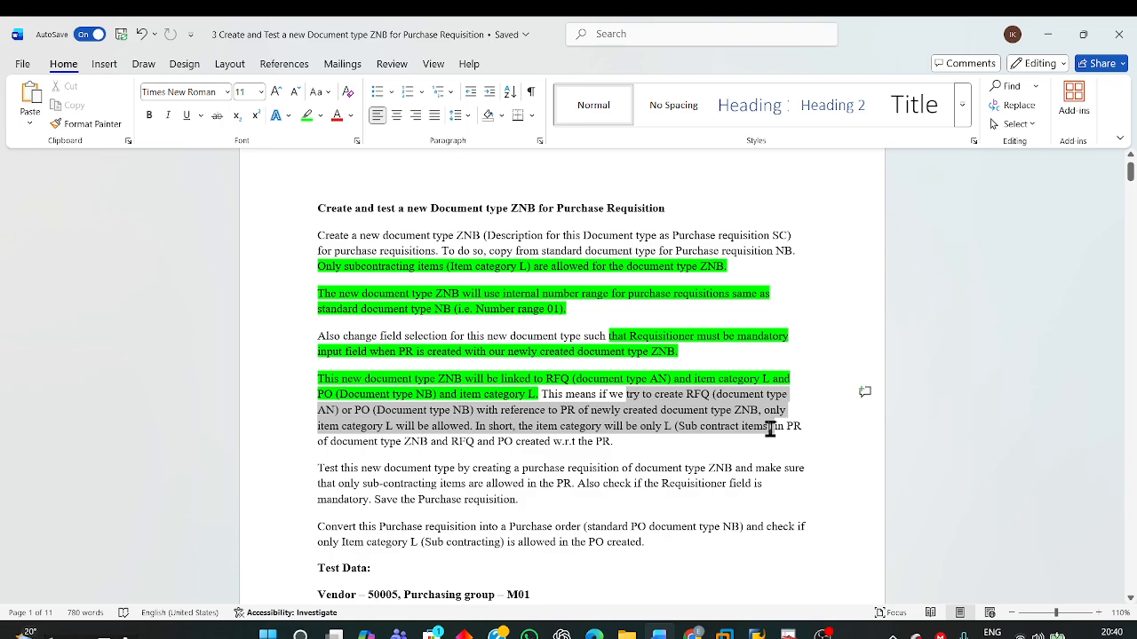
{"action": "left_click", "coordinate": [584, 453]}
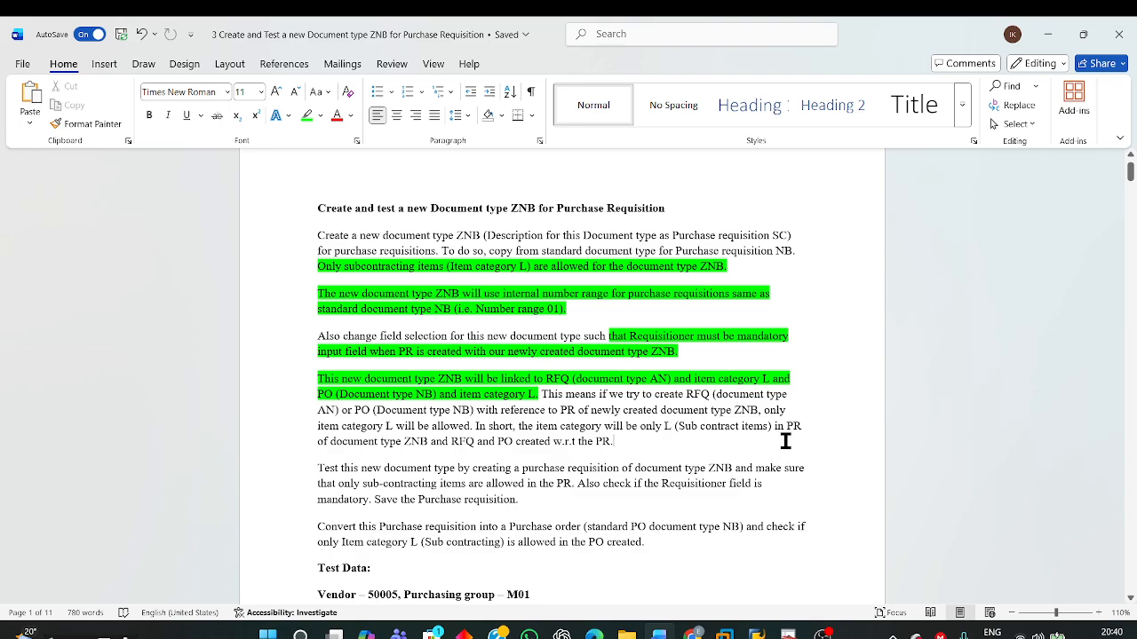
{"action": "left_click_drag", "start_coordinate": [771, 430], "coordinate": [797, 444]}
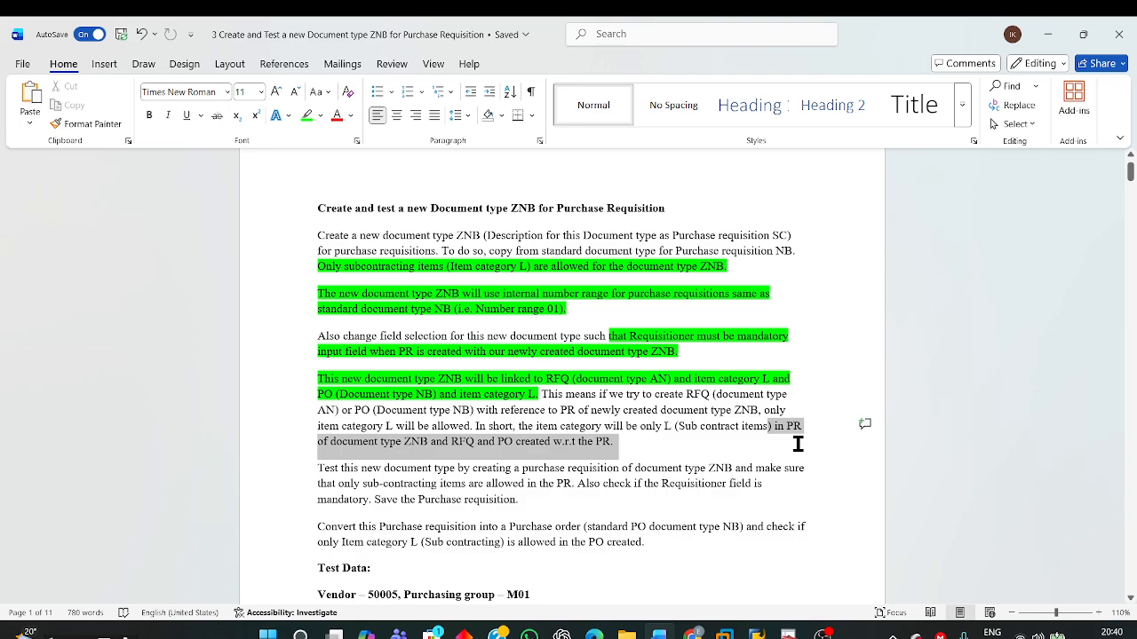
{"action": "left_click", "coordinate": [630, 442]}
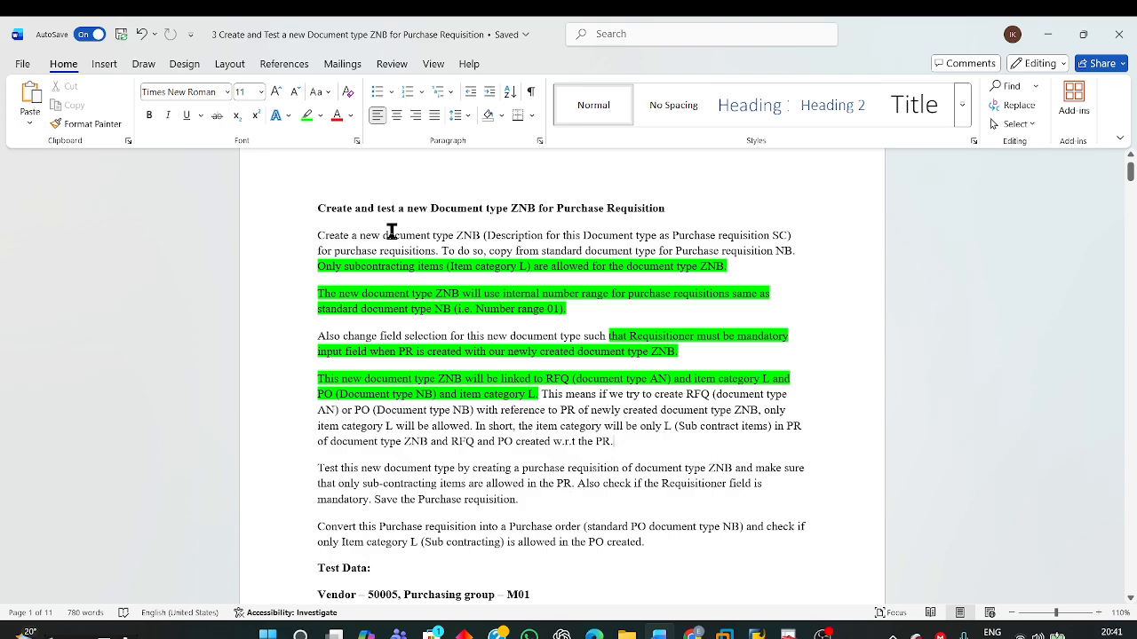
Step: Read the instructions for testing document type ZNB and the test data for vendor, purchasing group, material, plant and storage location
{"action": "left_click_drag", "start_coordinate": [434, 237], "coordinate": [479, 238]}
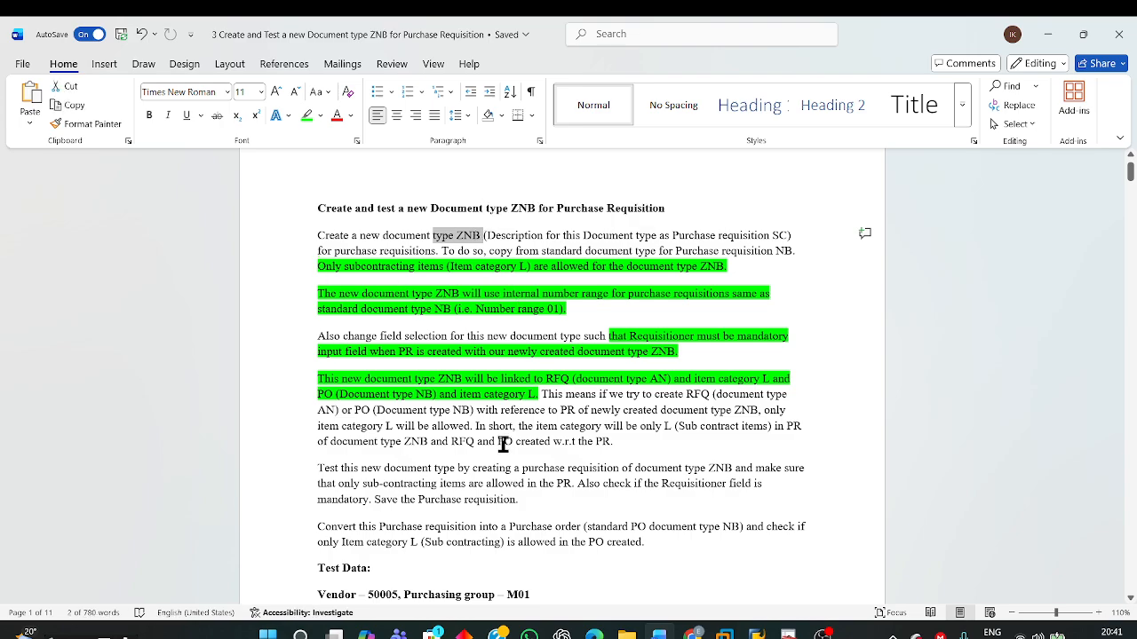
{"action": "scroll", "coordinate": [502, 444], "scroll_direction": "down", "scroll_amount": 2}
{"action": "left_click_drag", "start_coordinate": [317, 392], "coordinate": [764, 414]}
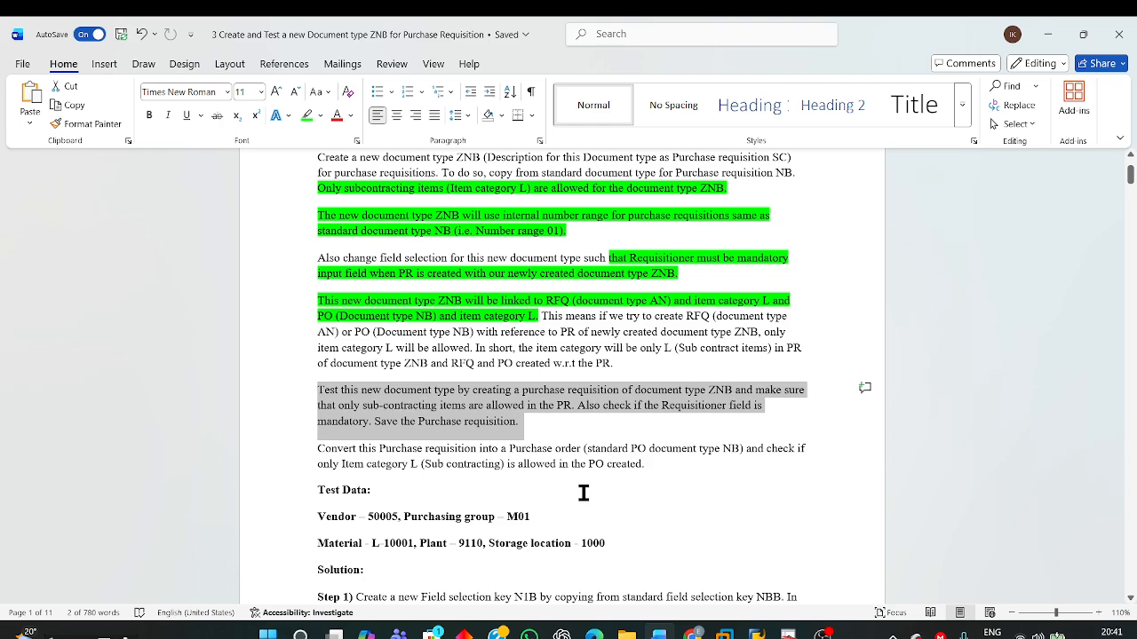
{"action": "left_click", "coordinate": [383, 489]}
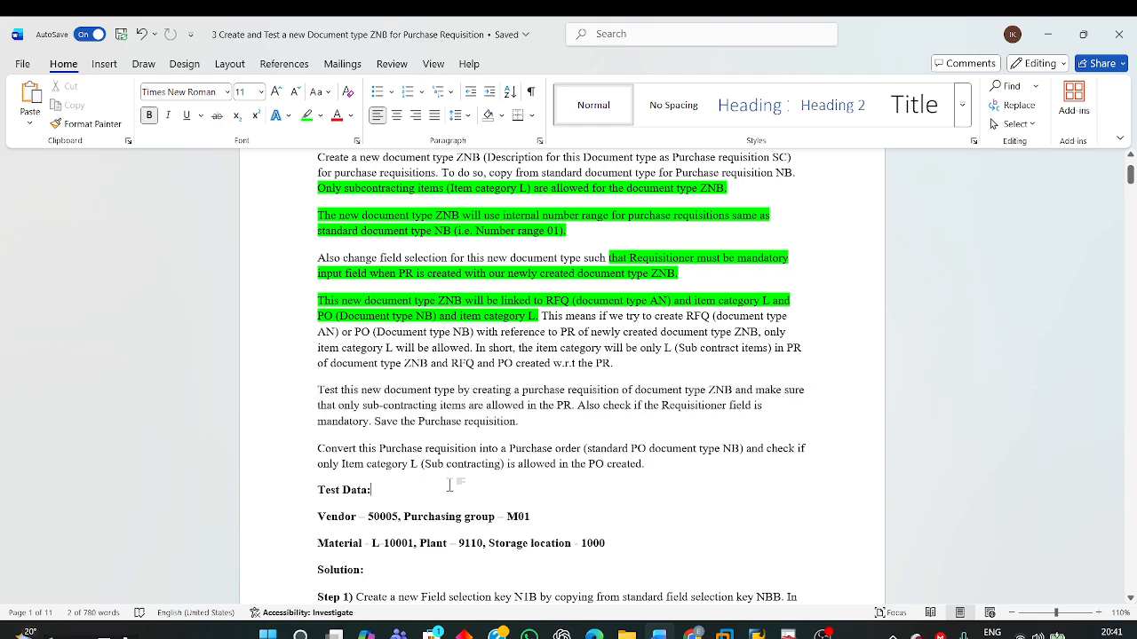
{"action": "triple_click", "coordinate": [318, 454]}
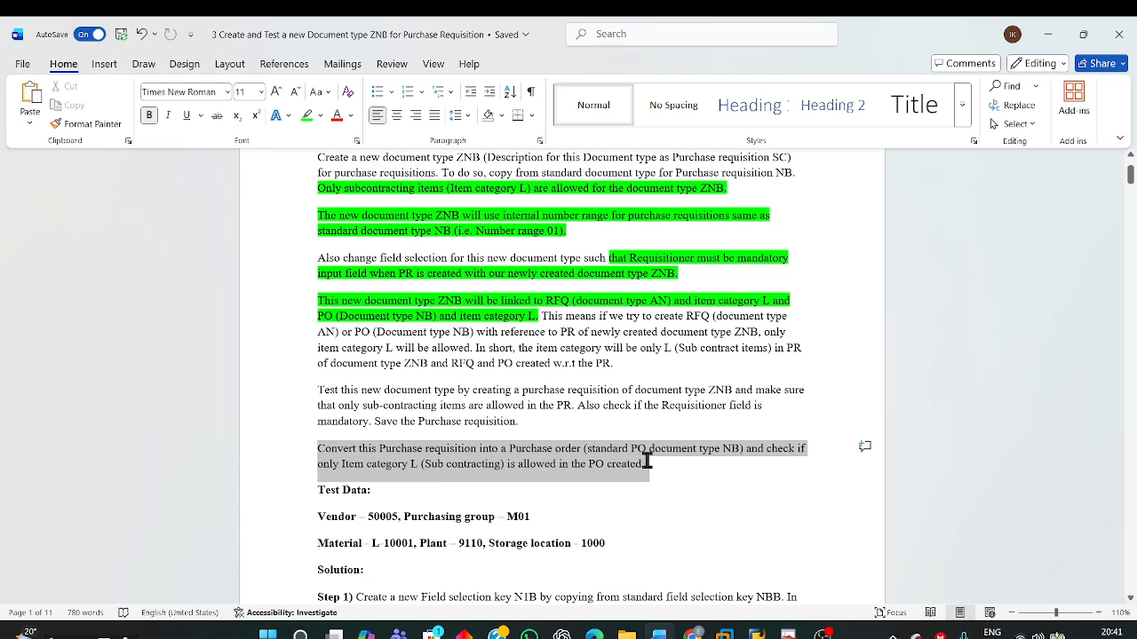
{"action": "left_click", "coordinate": [603, 490]}
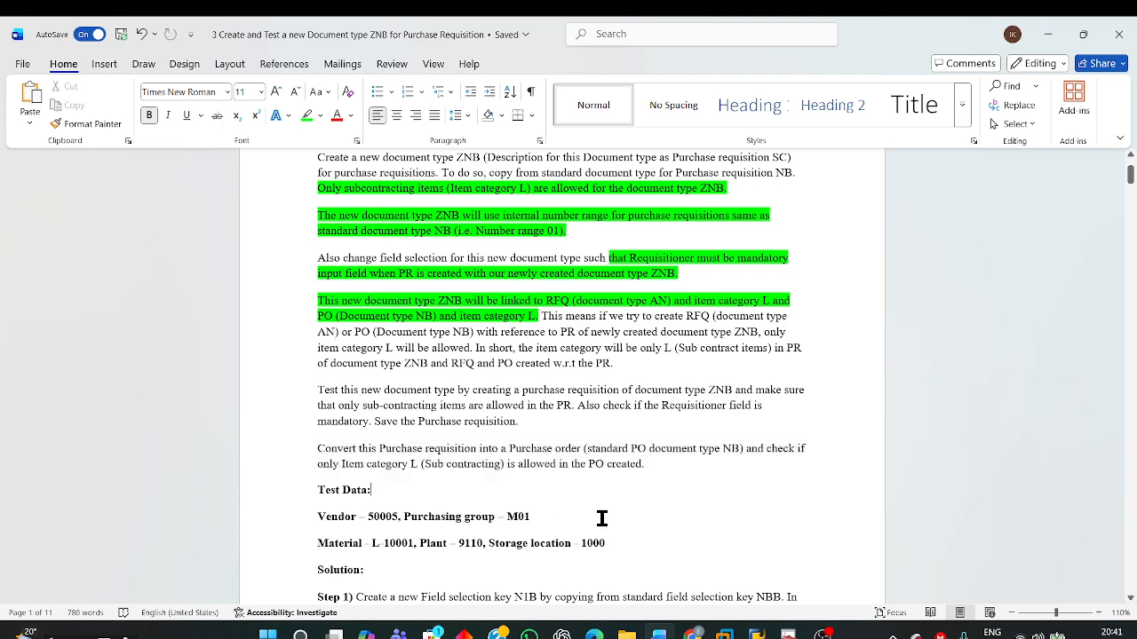
{"action": "scroll", "coordinate": [603, 518], "scroll_direction": "down", "scroll_amount": 3}
{"action": "left_click_drag", "start_coordinate": [311, 360], "coordinate": [623, 397]}
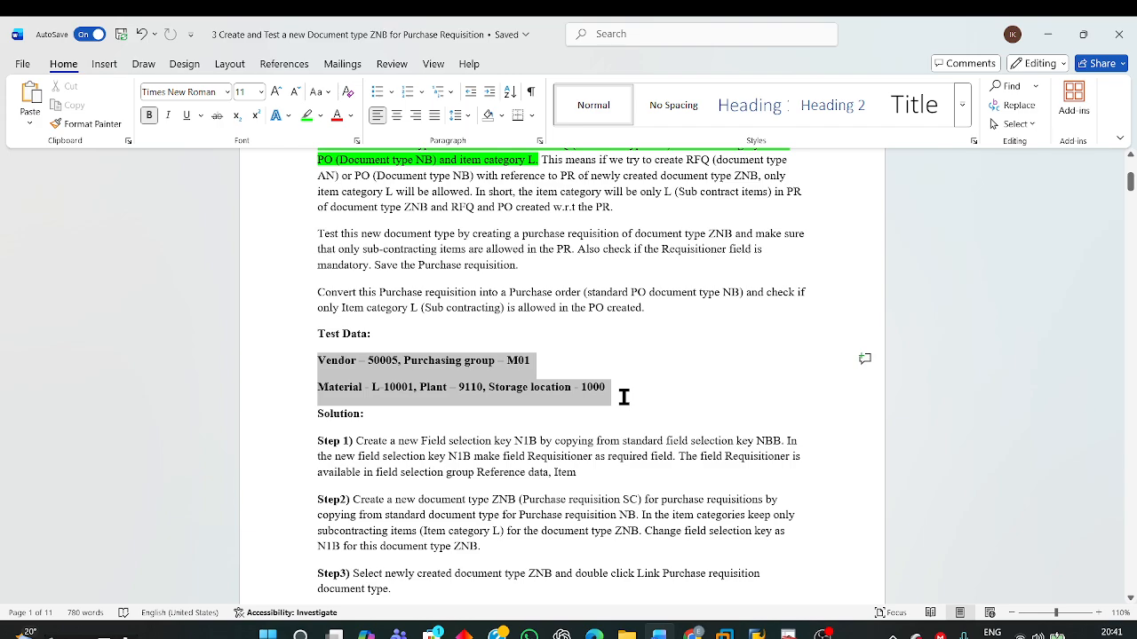
{"action": "left_click_drag", "start_coordinate": [624, 397], "coordinate": [621, 392]}
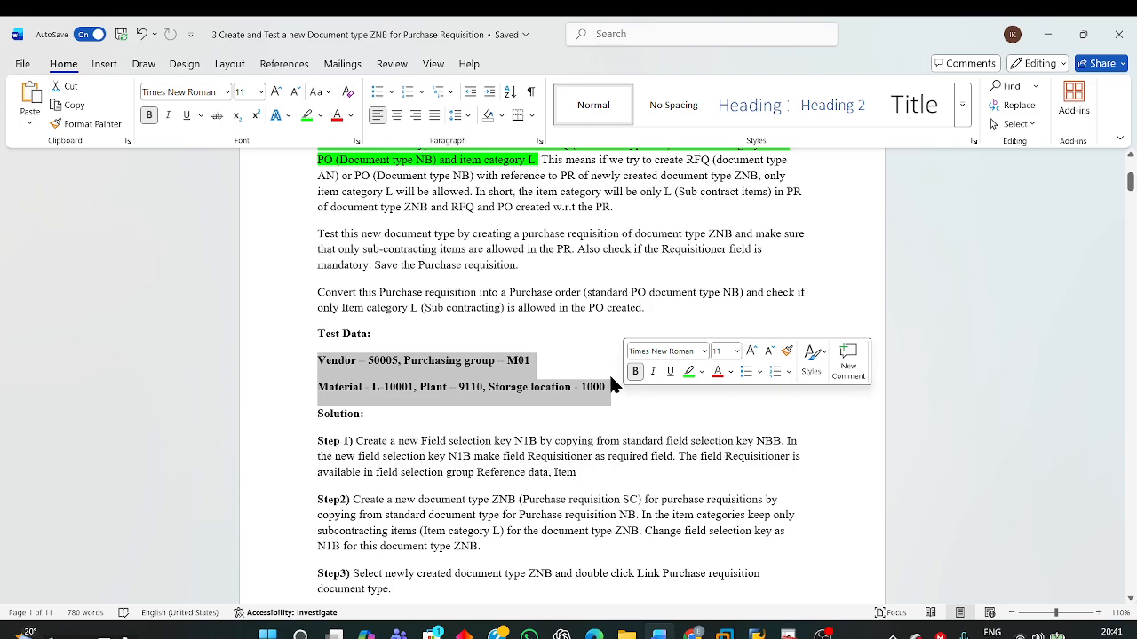
Step: Review the mandatory Requisitioner requirement again and look through the solution steps below the test data
{"action": "scroll", "coordinate": [608, 365], "scroll_direction": "up", "scroll_amount": 3}
{"action": "scroll", "coordinate": [785, 455], "scroll_direction": "up", "scroll_amount": 3}
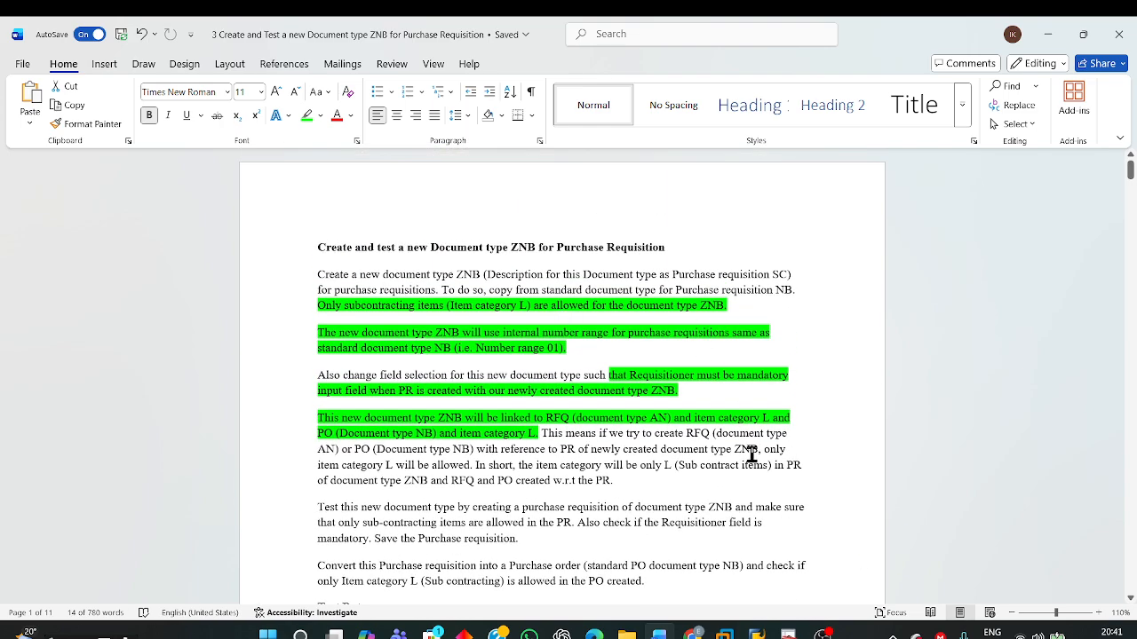
{"action": "scroll", "coordinate": [654, 469], "scroll_direction": "down", "scroll_amount": 3}
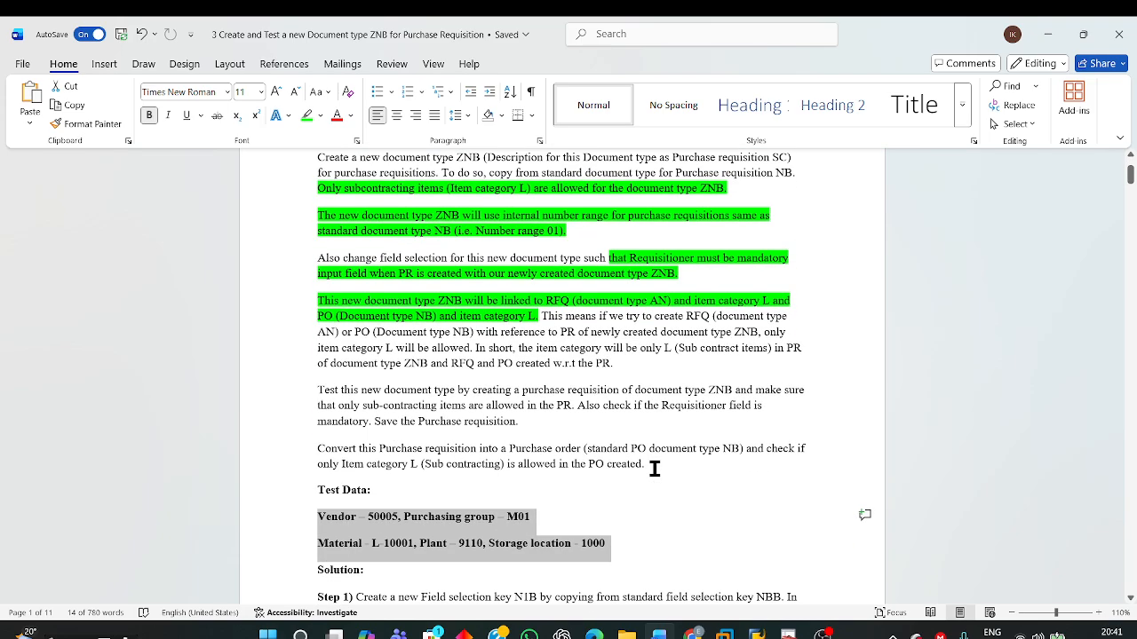
{"action": "scroll", "coordinate": [655, 469], "scroll_direction": "up", "scroll_amount": 2}
{"action": "left_click", "coordinate": [802, 355]}
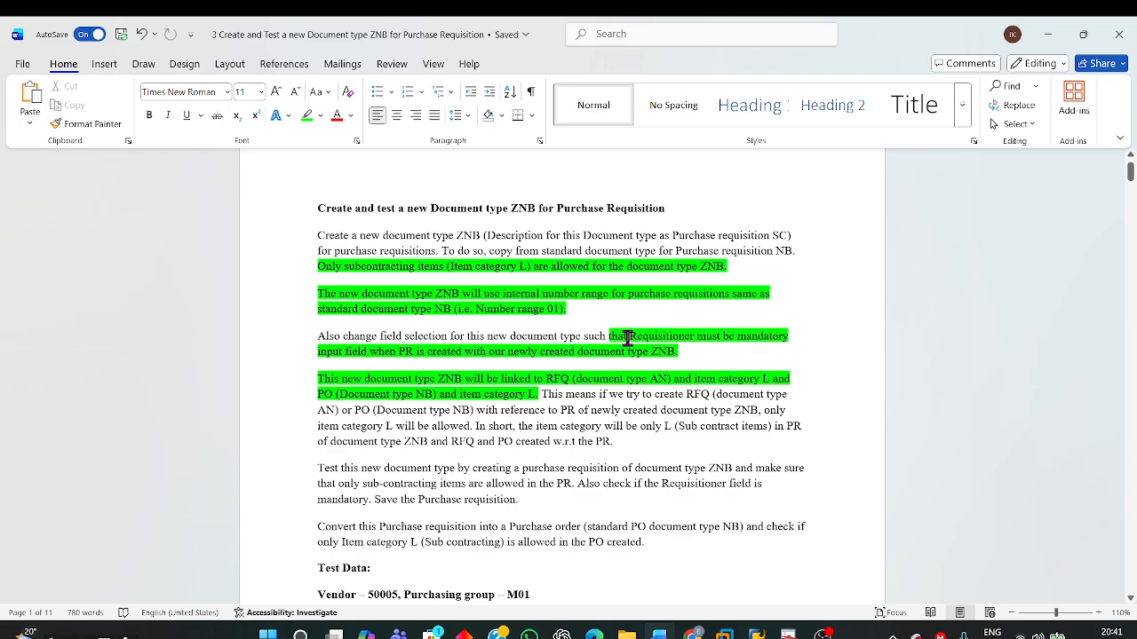
{"action": "left_click_drag", "start_coordinate": [627, 337], "coordinate": [695, 349]}
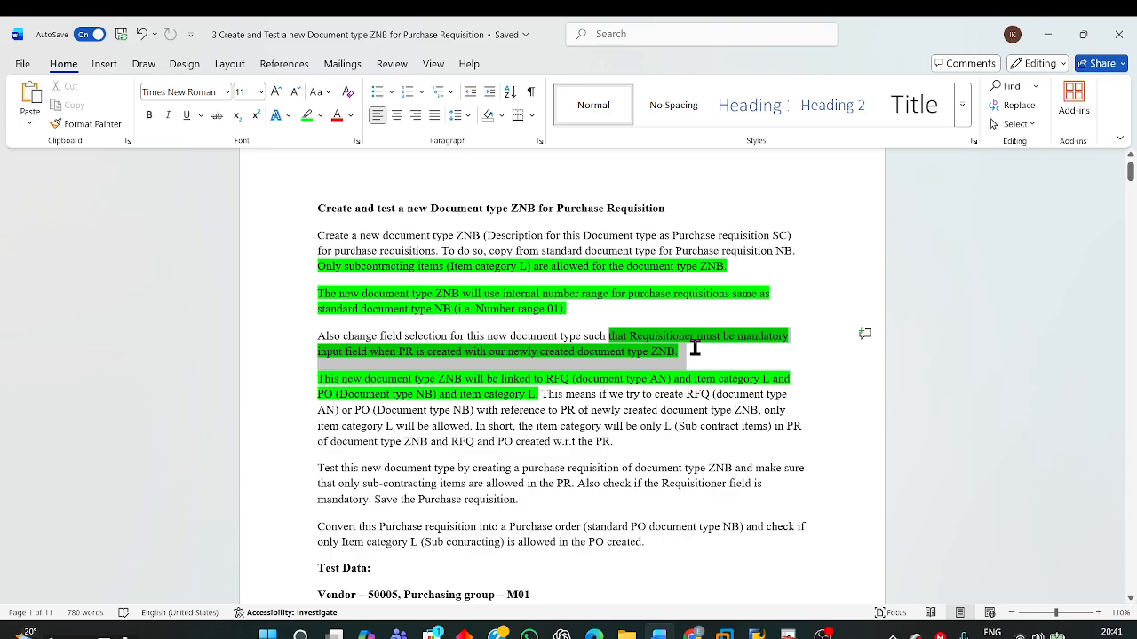
{"action": "scroll", "coordinate": [701, 574], "scroll_direction": "down", "scroll_amount": 8}
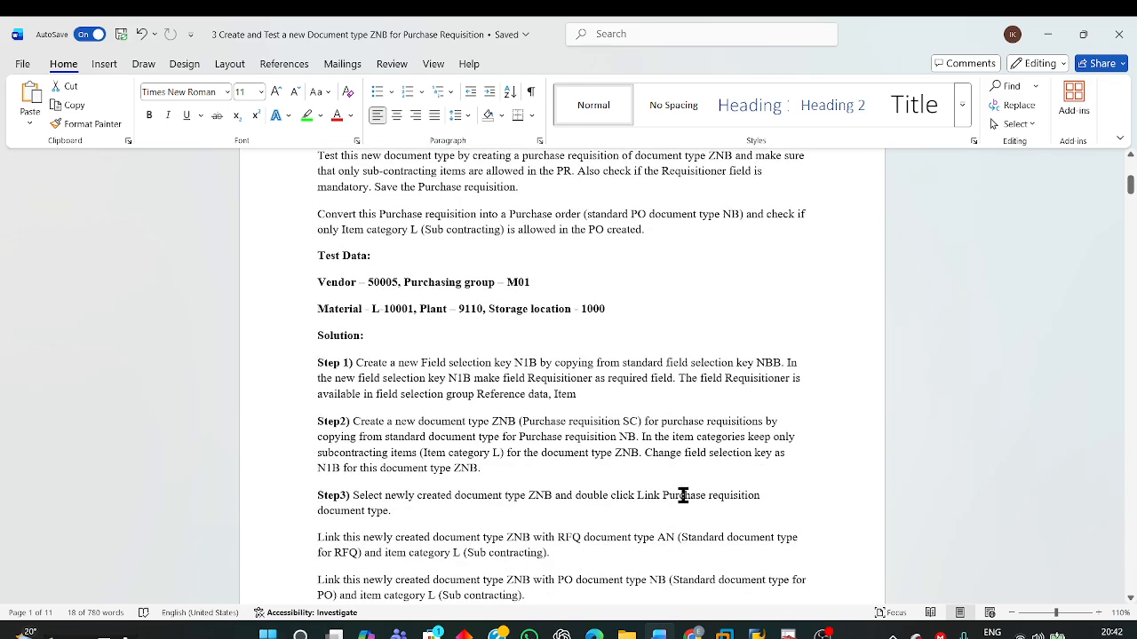
{"action": "scroll", "coordinate": [658, 455], "scroll_direction": "down", "scroll_amount": 1}
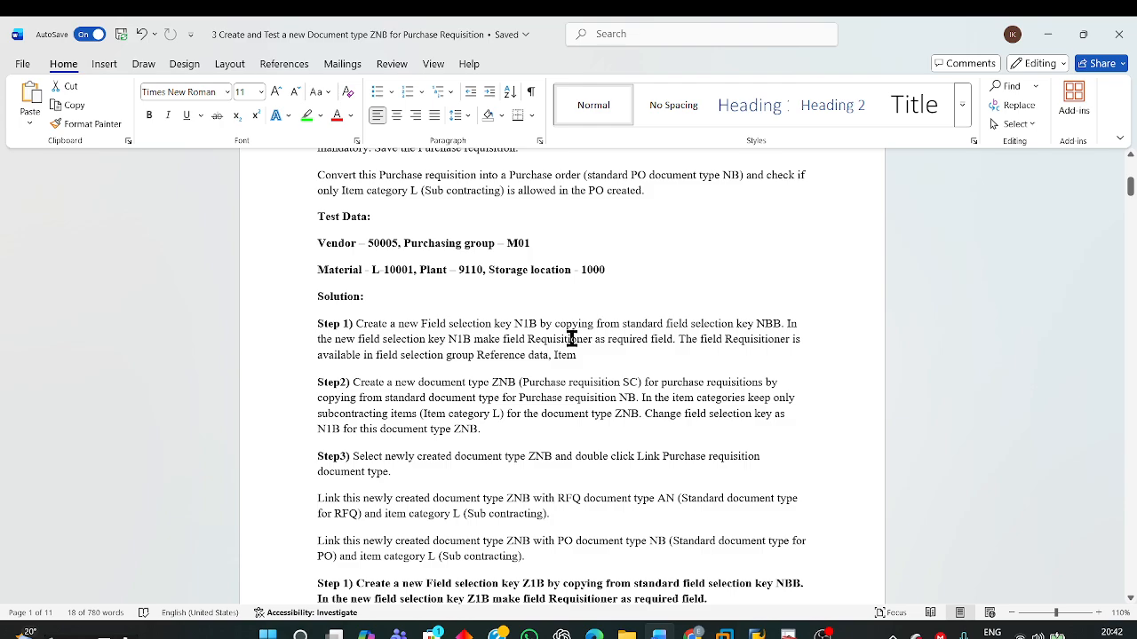
Step: Switch to the SAP Display IMG window and open Define Document Types under Materials Management, Purchasing, Purchase Requisition
{"action": "mouse_move", "coordinate": [757, 632]}
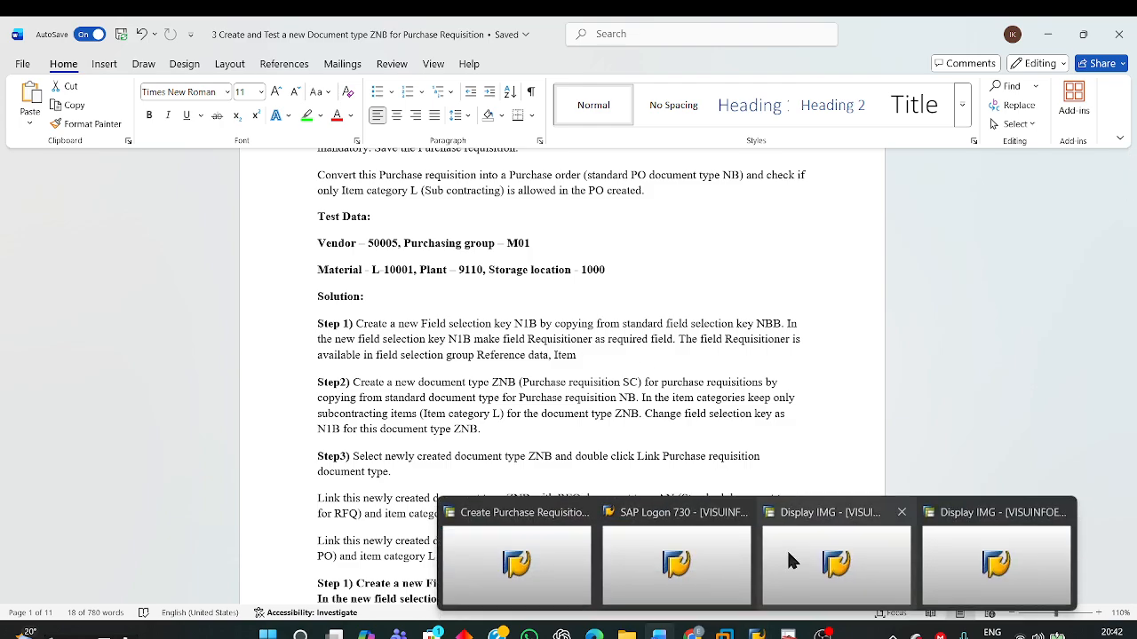
{"action": "left_click", "coordinate": [788, 555]}
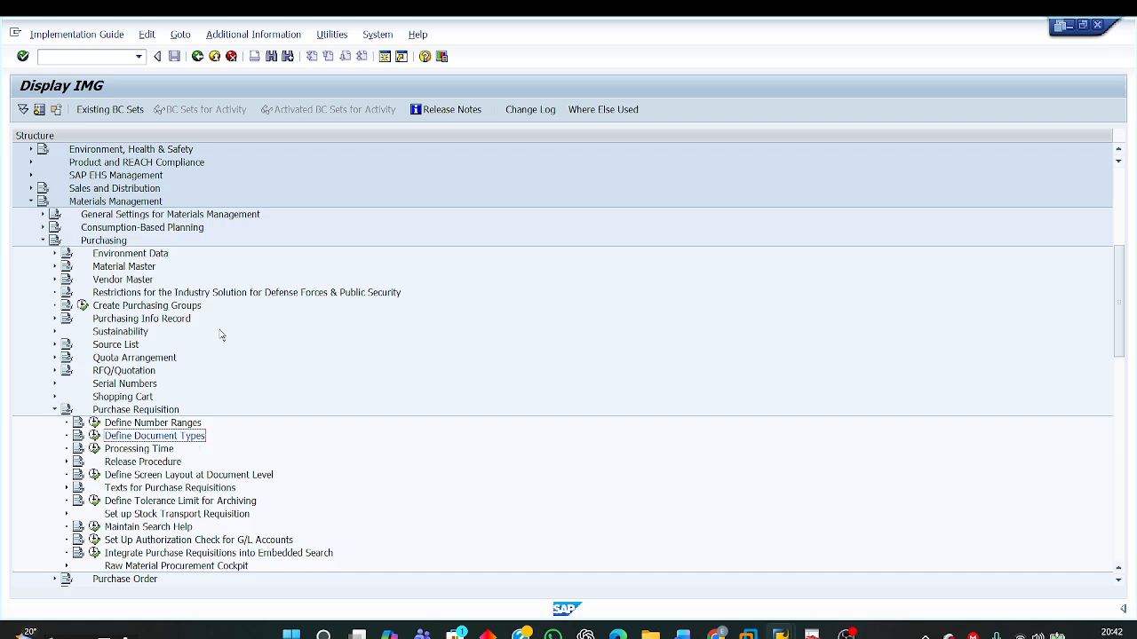
{"action": "left_click", "coordinate": [105, 204]}
{"action": "left_click", "coordinate": [99, 242]}
{"action": "left_click", "coordinate": [127, 412]}
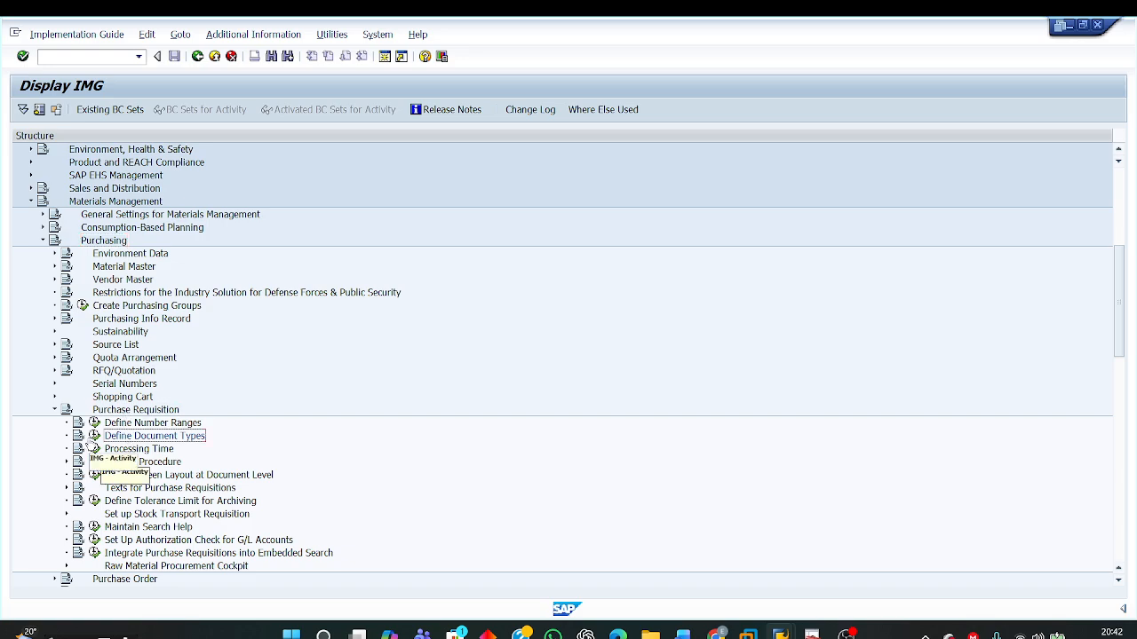
{"action": "left_click", "coordinate": [95, 435]}
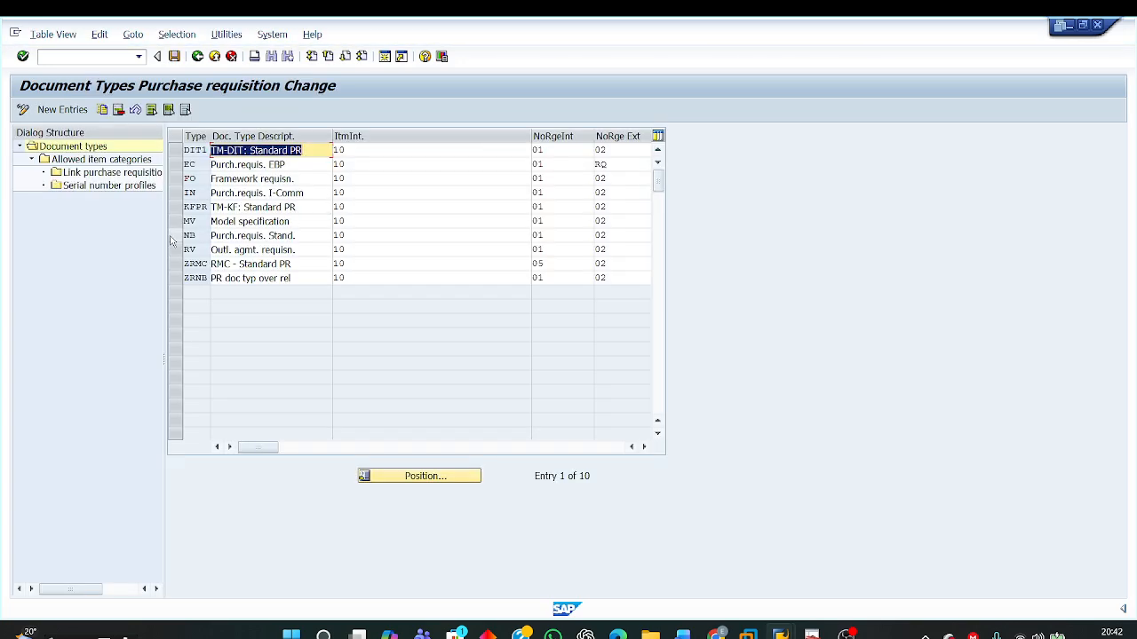
Step: Select document type NB, narrow the number range columns to reveal more fields, and check its field selection key
{"action": "left_click", "coordinate": [174, 235]}
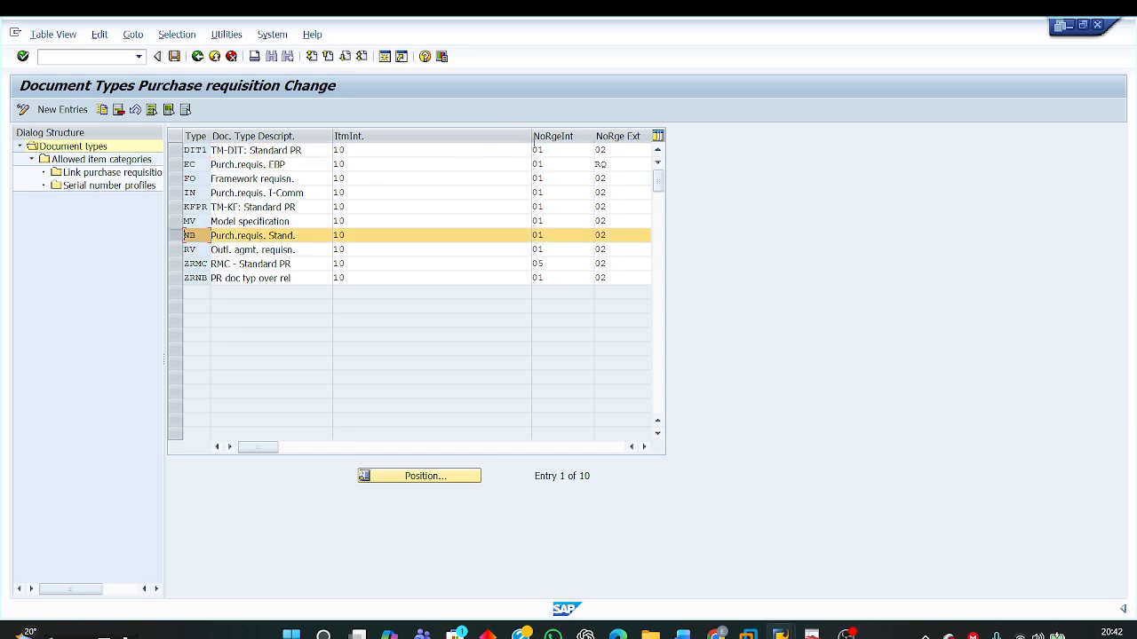
{"action": "left_click_drag", "start_coordinate": [467, 161], "coordinate": [406, 180]}
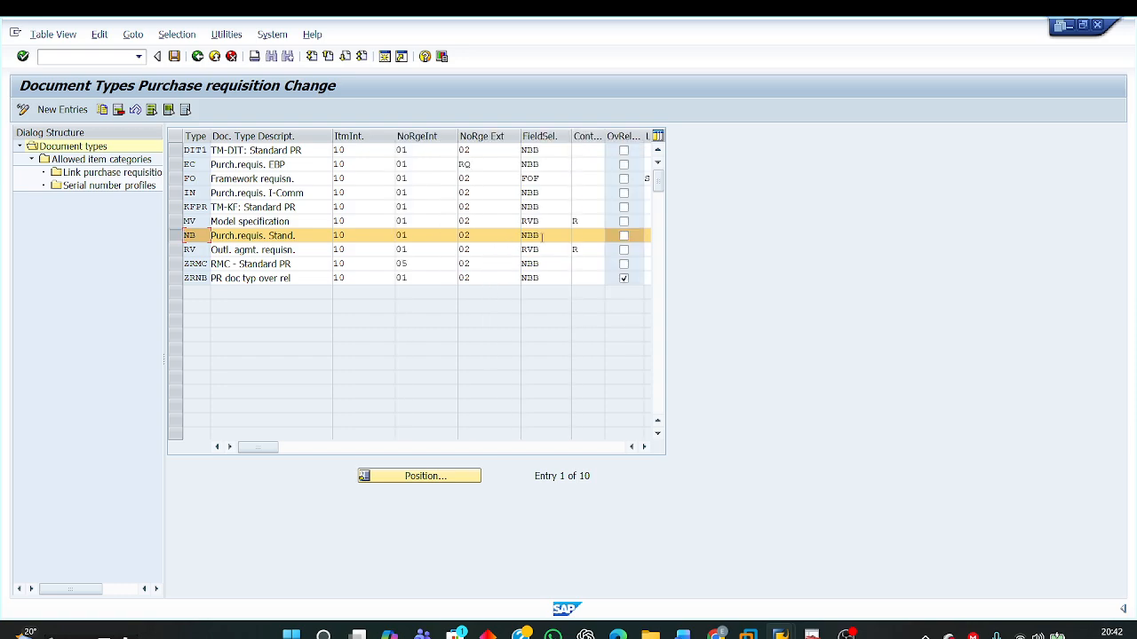
{"action": "left_click_drag", "start_coordinate": [540, 235], "coordinate": [507, 238]}
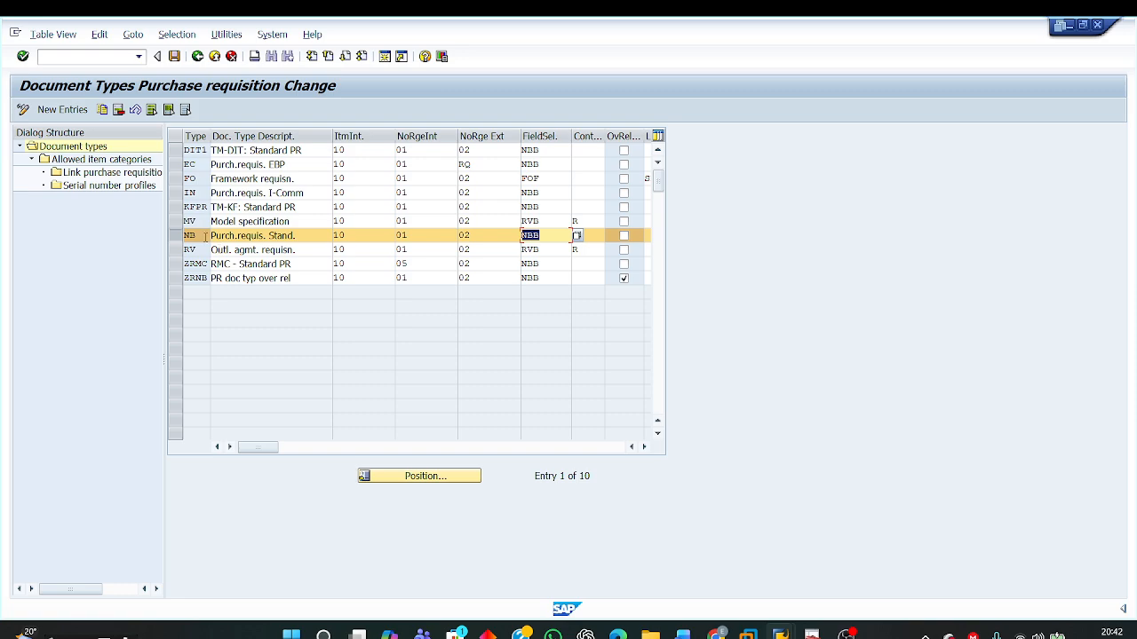
Step: Recheck document type NB's field selection key and open Define Screen Layout at Document Level under Purchase Requisition in the Display IMG window
{"action": "left_click_drag", "start_coordinate": [203, 234], "coordinate": [154, 238]}
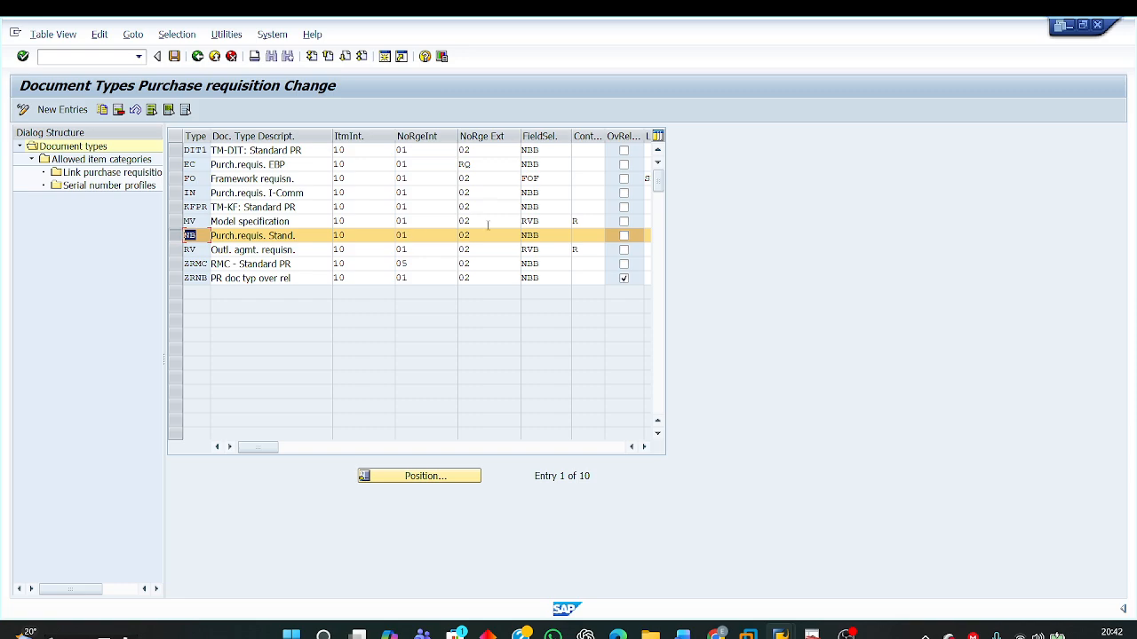
{"action": "left_click_drag", "start_coordinate": [549, 237], "coordinate": [500, 239]}
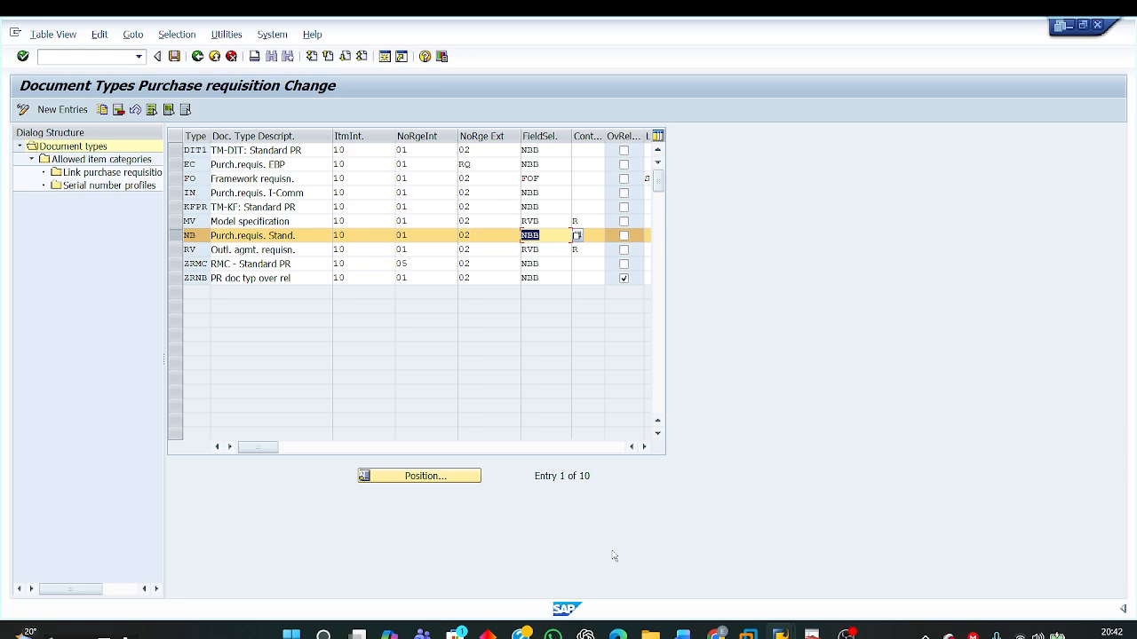
{"action": "mouse_move", "coordinate": [781, 634]}
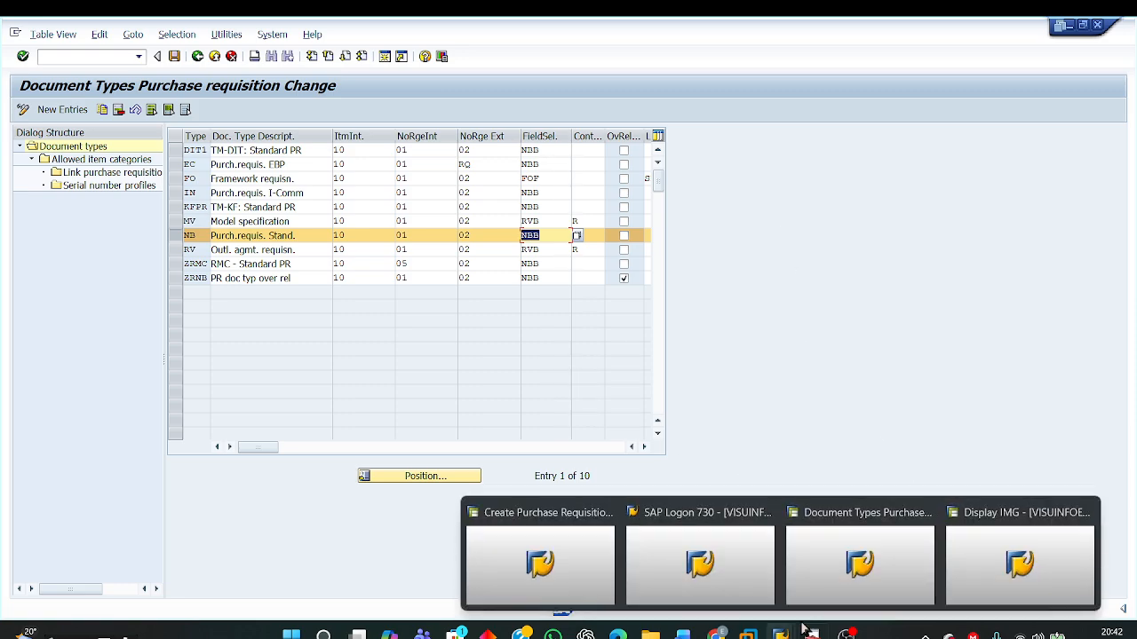
{"action": "left_click", "coordinate": [1046, 549]}
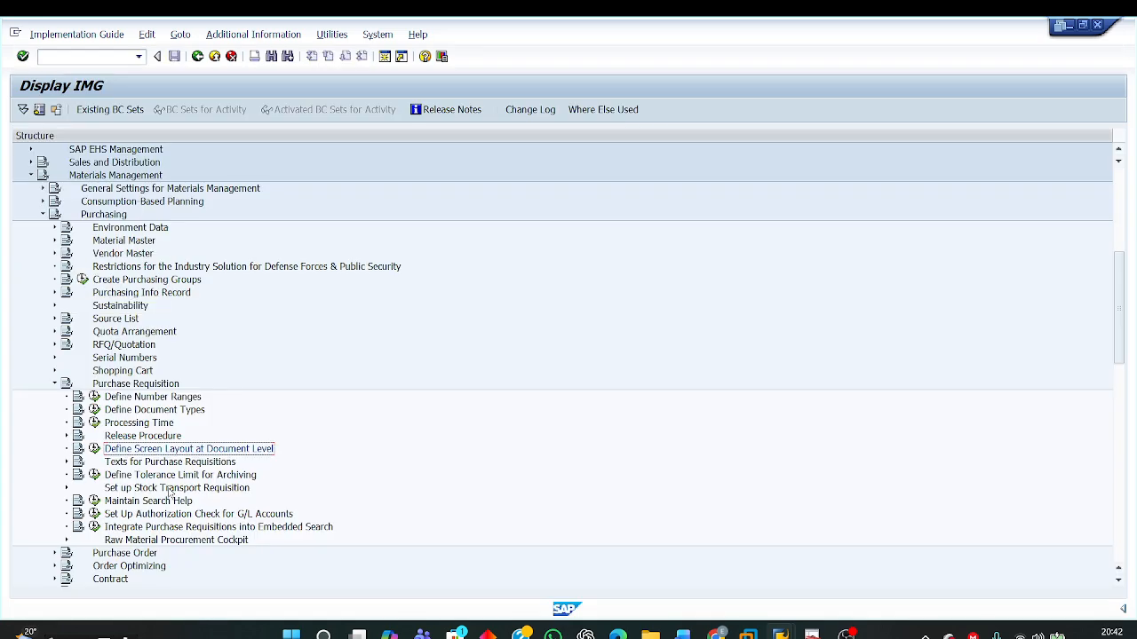
{"action": "left_click", "coordinate": [115, 176]}
{"action": "left_click", "coordinate": [108, 214]}
{"action": "left_click", "coordinate": [148, 384]}
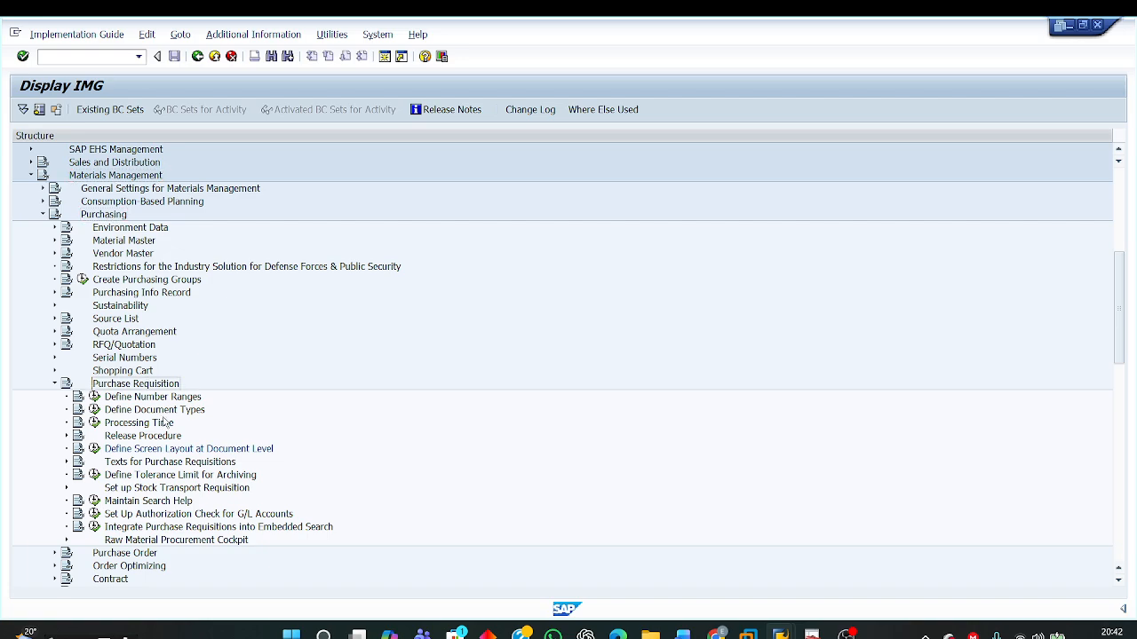
{"action": "left_click", "coordinate": [139, 450]}
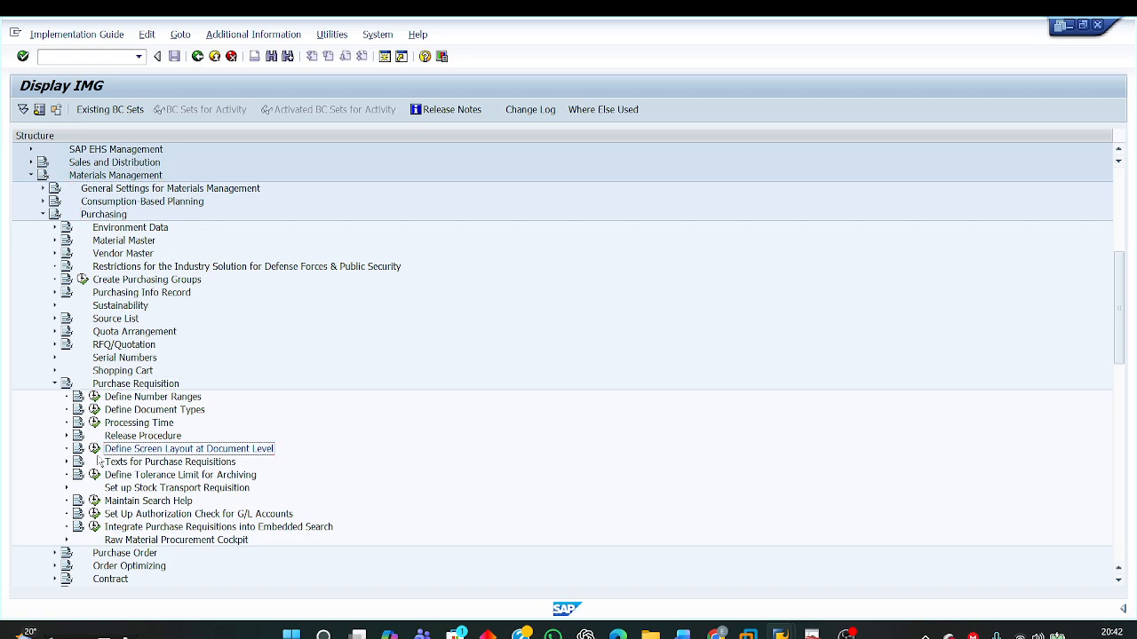
{"action": "left_click", "coordinate": [95, 450]}
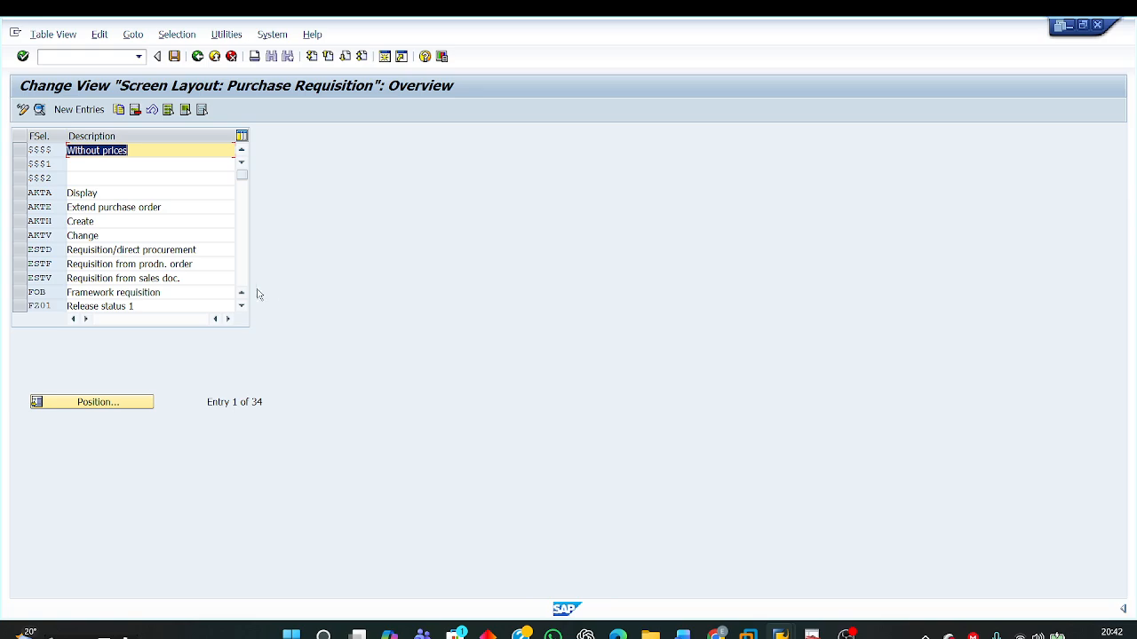
Step: Open the details of field selection key NBB and display its Reference data, item field group
{"action": "left_click", "coordinate": [242, 258]}
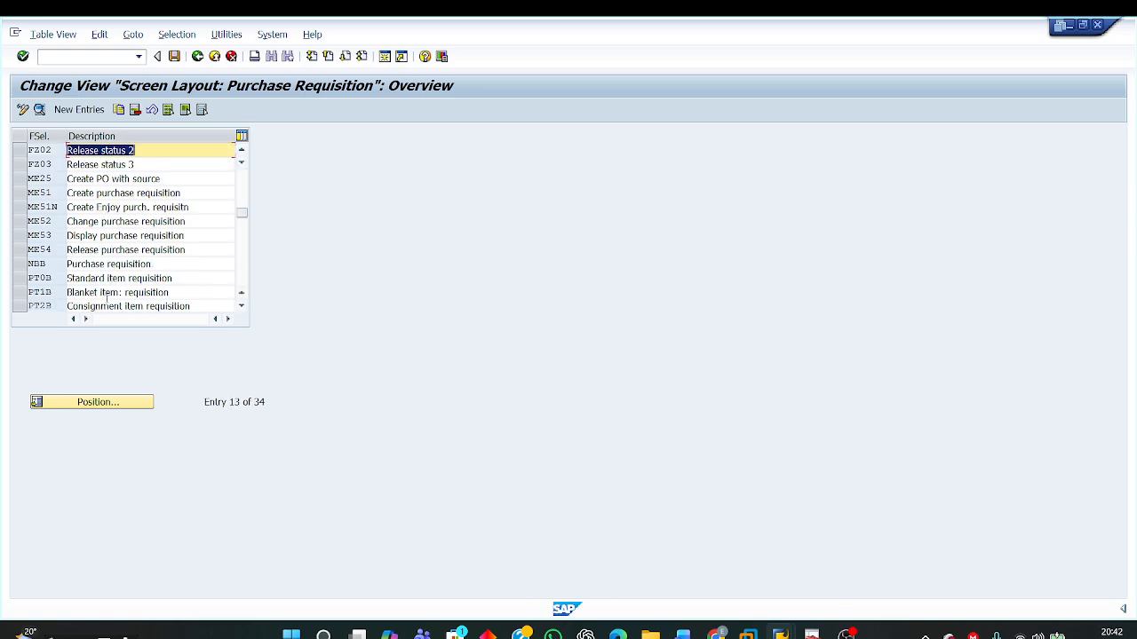
{"action": "left_click", "coordinate": [19, 264]}
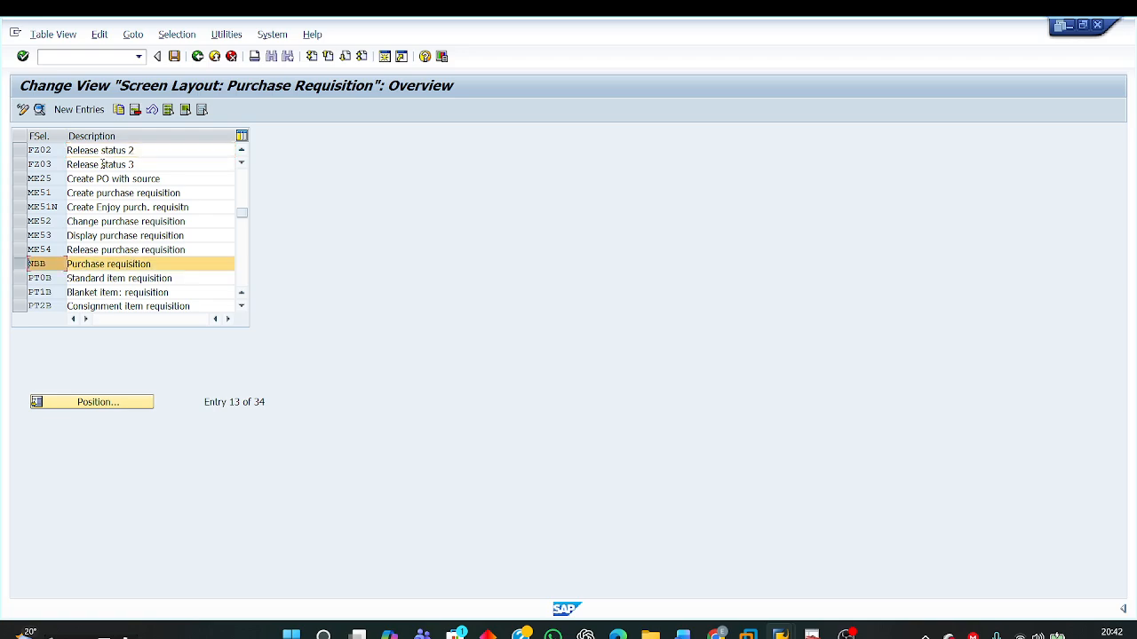
{"action": "left_click", "coordinate": [39, 111]}
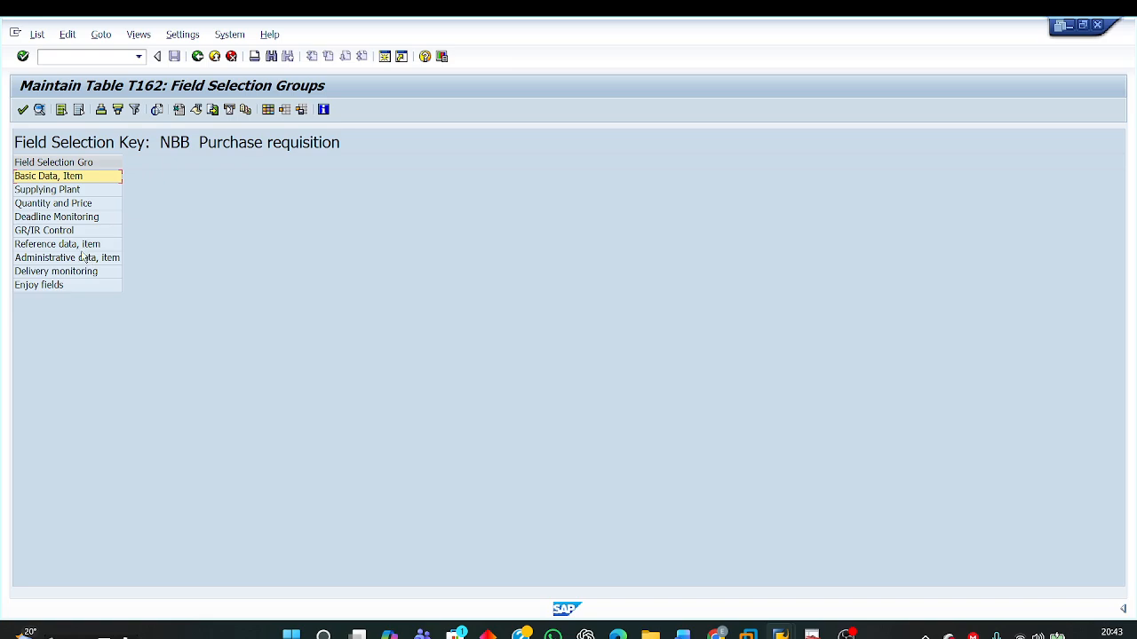
{"action": "left_click", "coordinate": [76, 247]}
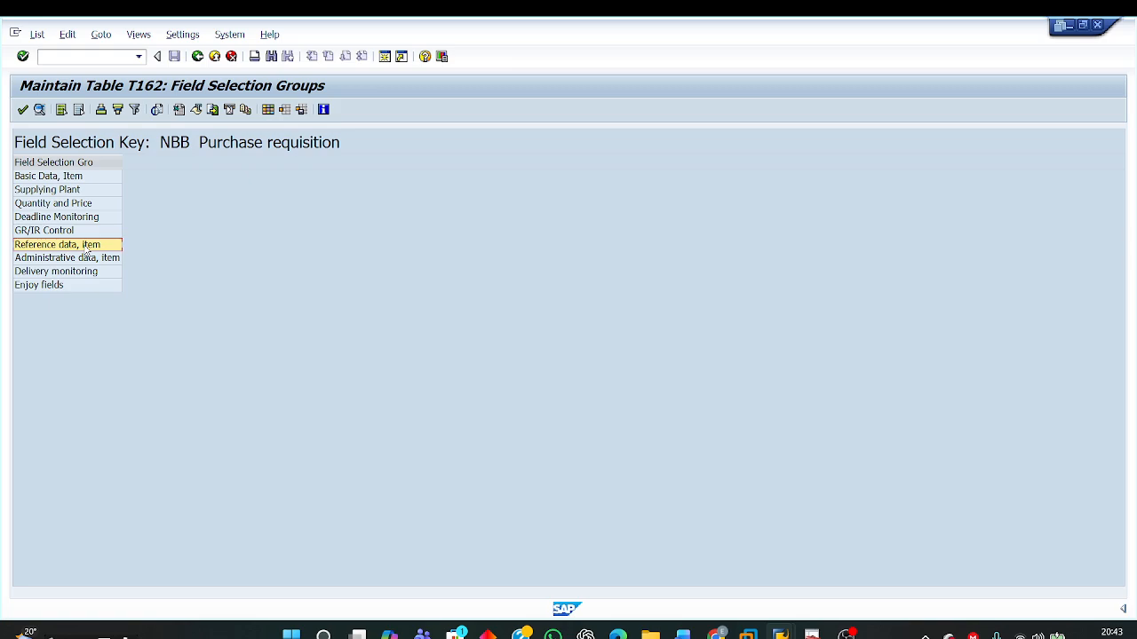
{"action": "double_click", "coordinate": [85, 245]}
Step: Check the entry setting of the Requisitioner field under field selection key NBB
{"action": "left_click_drag", "start_coordinate": [79, 239], "coordinate": [13, 247]}
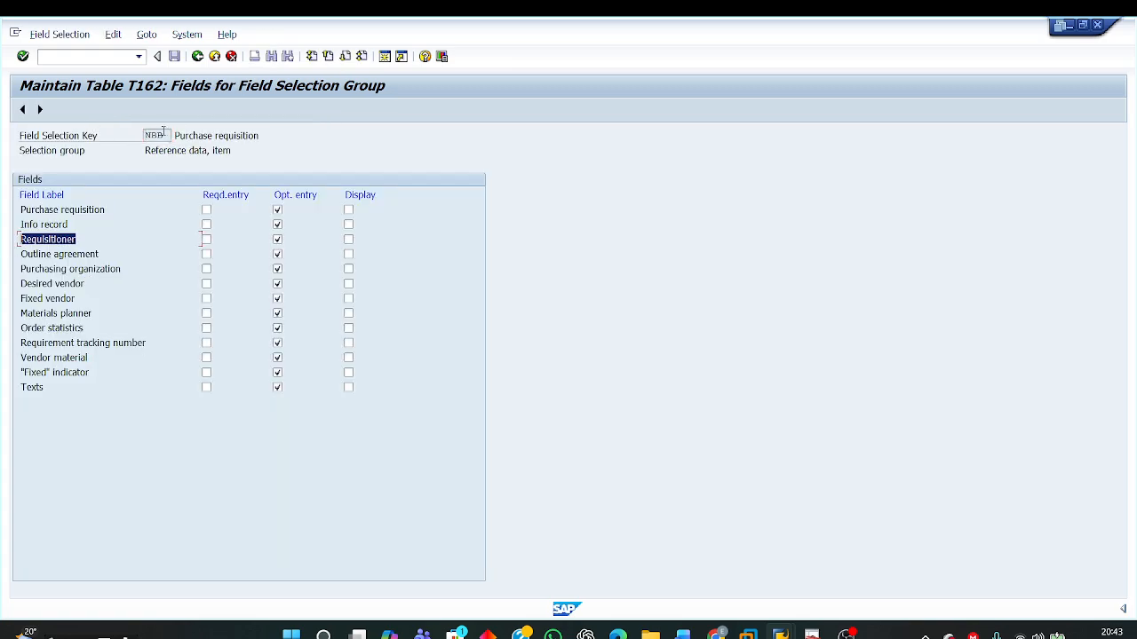
{"action": "left_click_drag", "start_coordinate": [165, 134], "coordinate": [117, 136]}
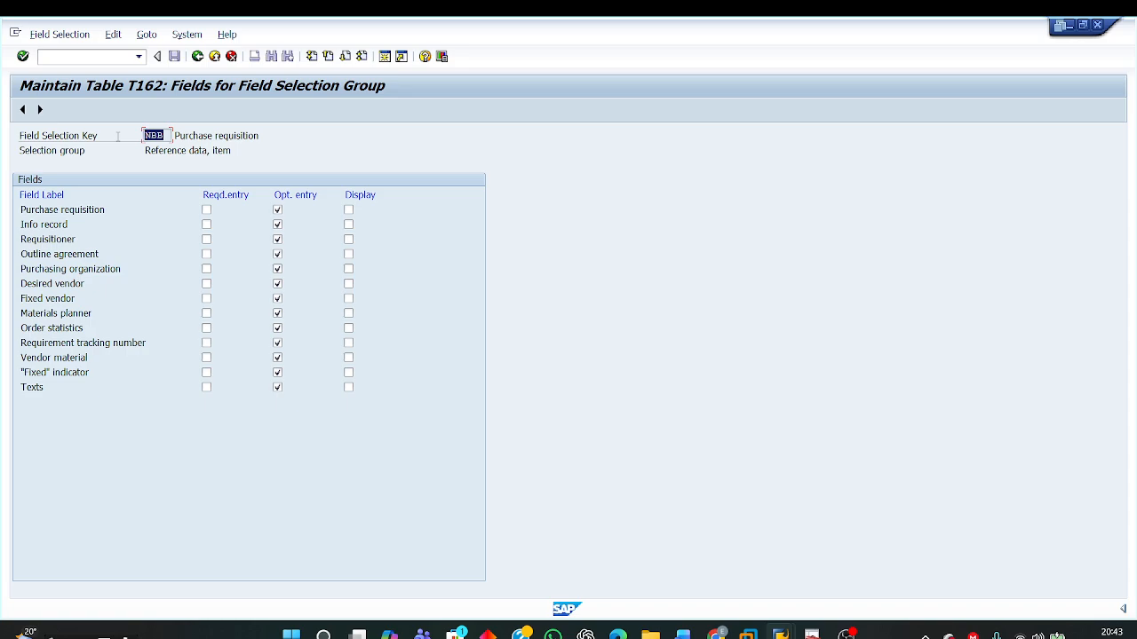
{"action": "left_click", "coordinate": [277, 240]}
{"action": "left_click", "coordinate": [278, 240]}
{"action": "left_click_drag", "start_coordinate": [169, 137], "coordinate": [122, 136]}
Step: Switch to the Word document and read solution Step 1 on the new field selection key, the required Requisitioner and its field group
{"action": "mouse_move", "coordinate": [682, 632]}
{"action": "left_click", "coordinate": [688, 577]}
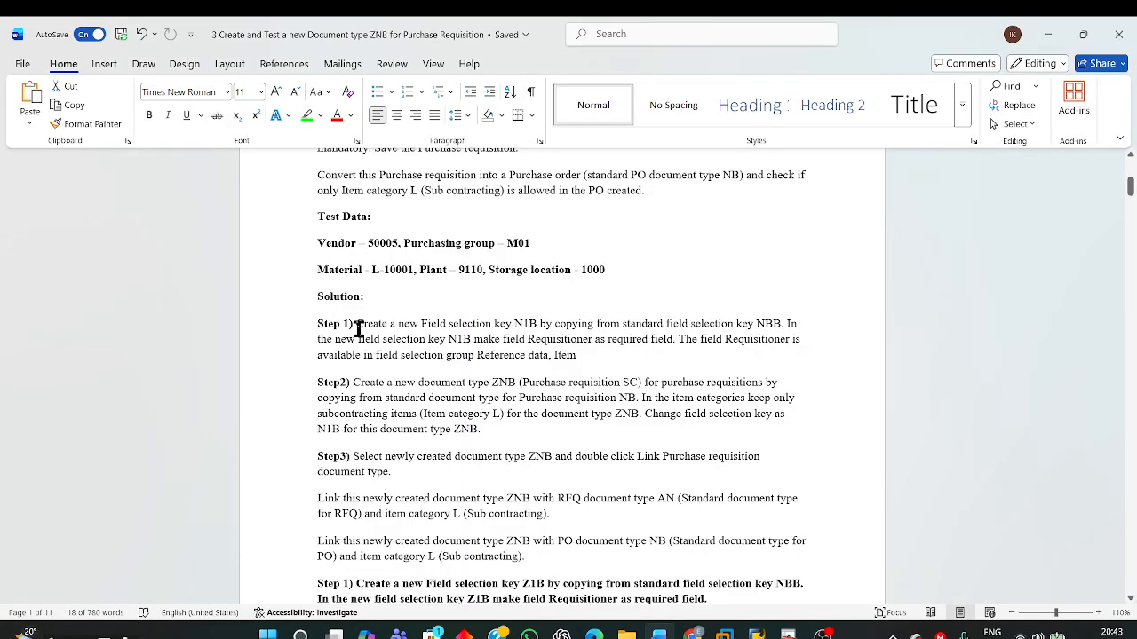
{"action": "left_click_drag", "start_coordinate": [359, 327], "coordinate": [810, 354]}
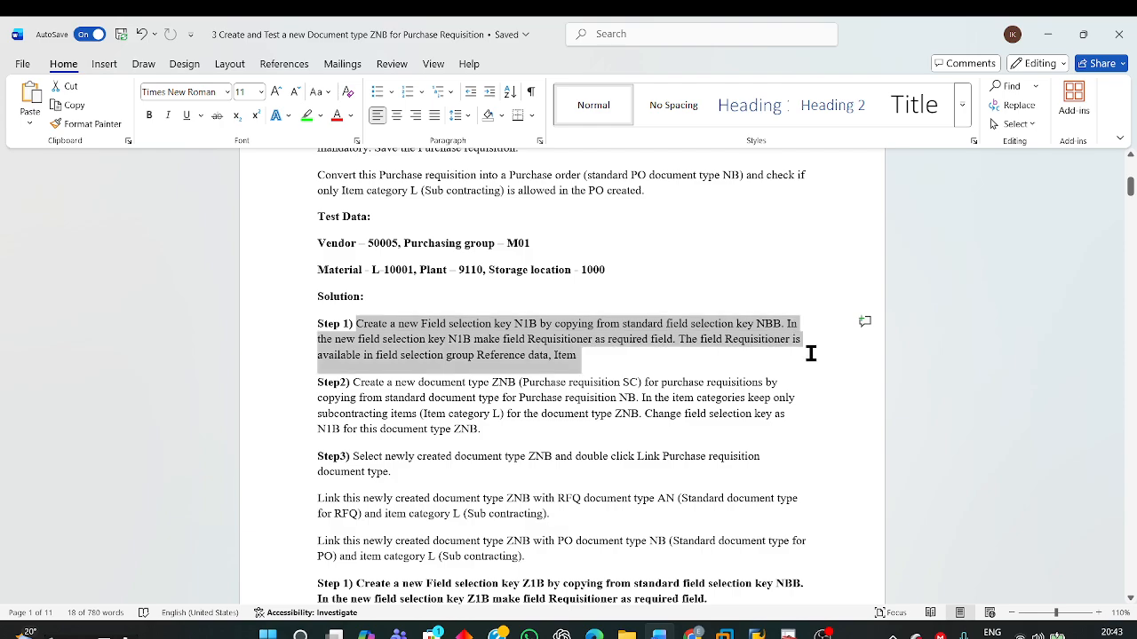
{"action": "left_click", "coordinate": [525, 341]}
{"action": "left_click_drag", "start_coordinate": [509, 341], "coordinate": [672, 350]}
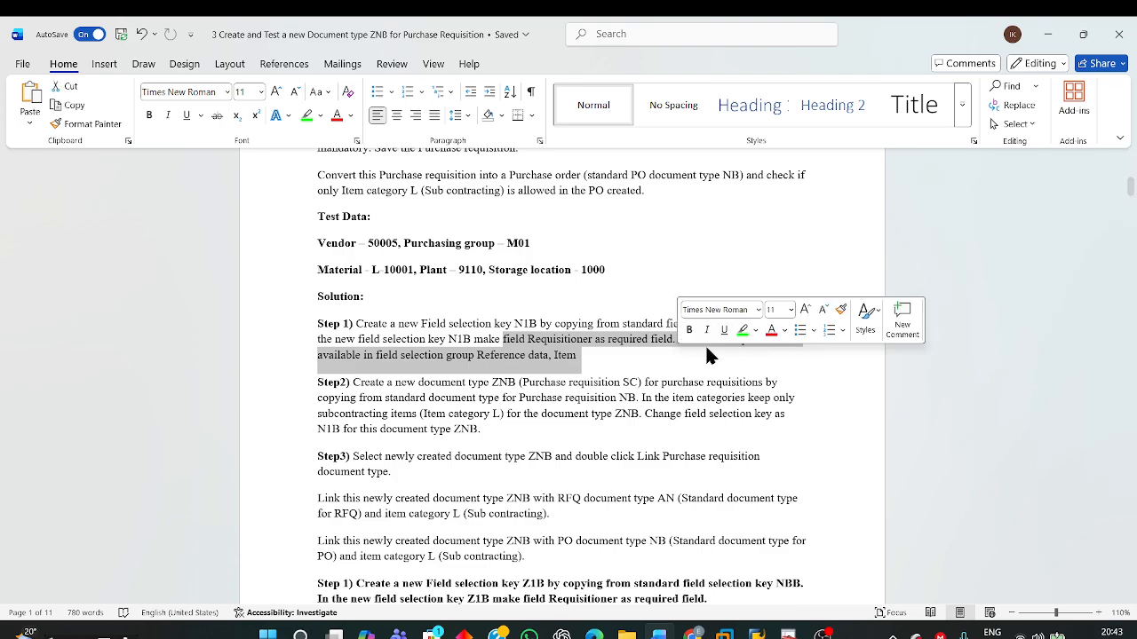
{"action": "left_click", "coordinate": [612, 368]}
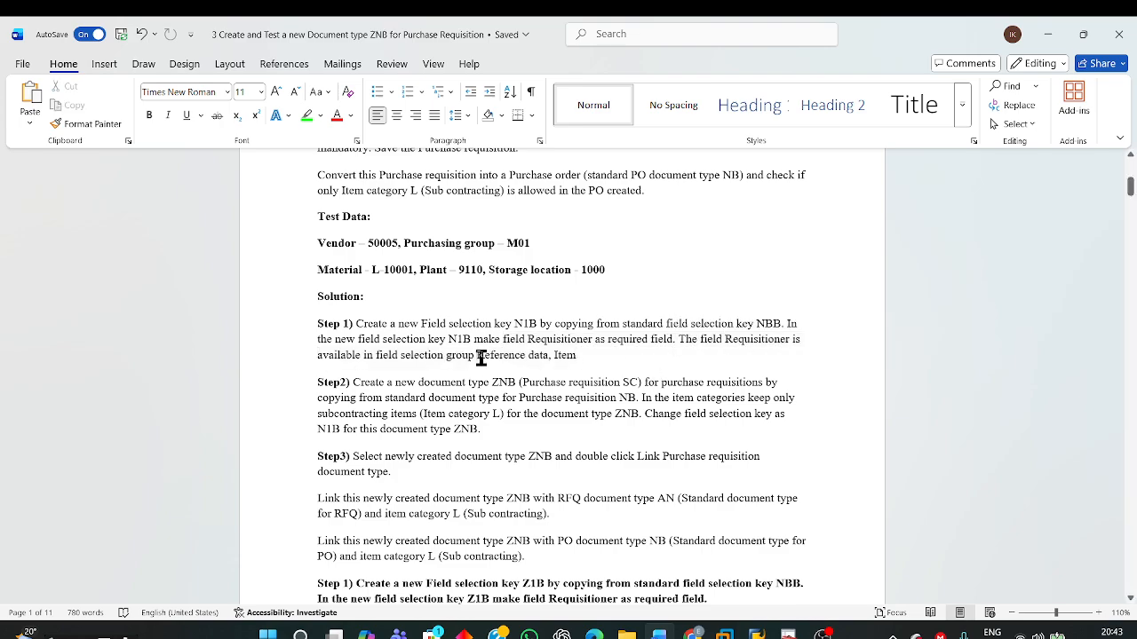
{"action": "left_click_drag", "start_coordinate": [479, 357], "coordinate": [587, 358]}
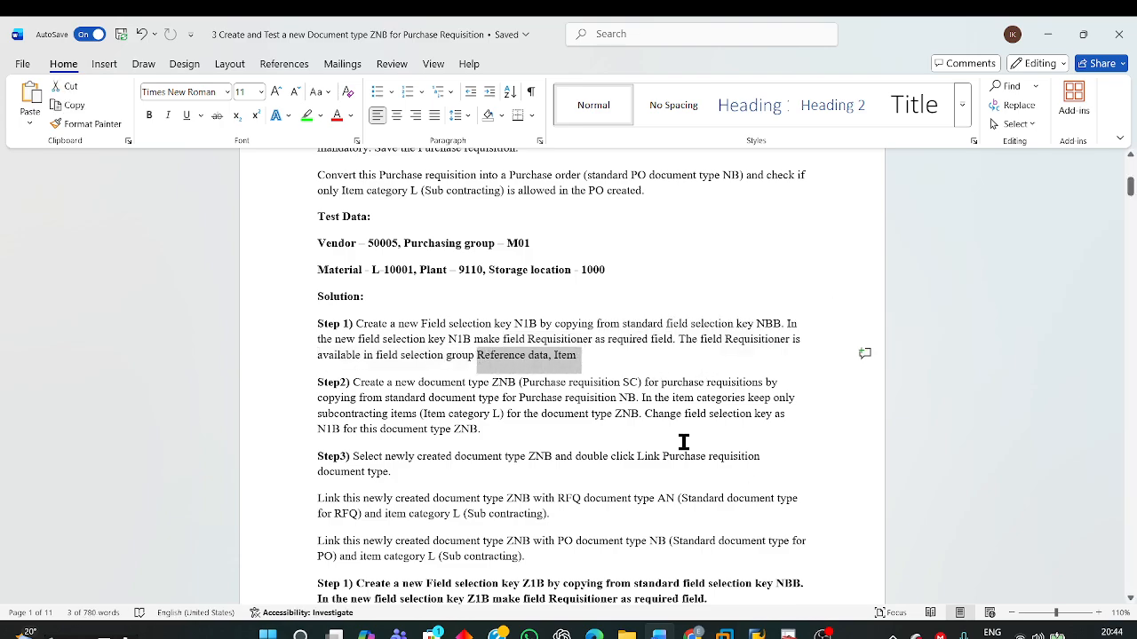
Step: Switch back to the SAP Maintain Table T162 window and return to the purchase requisition Screen Layout overview
{"action": "mouse_move", "coordinate": [756, 632]}
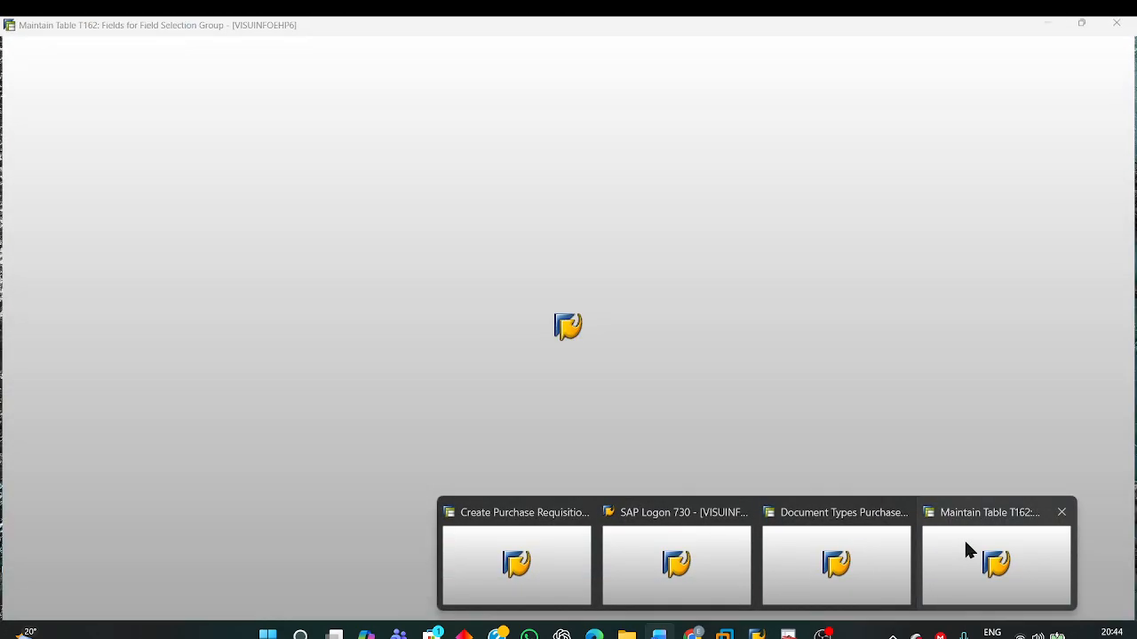
{"action": "left_click", "coordinate": [963, 538]}
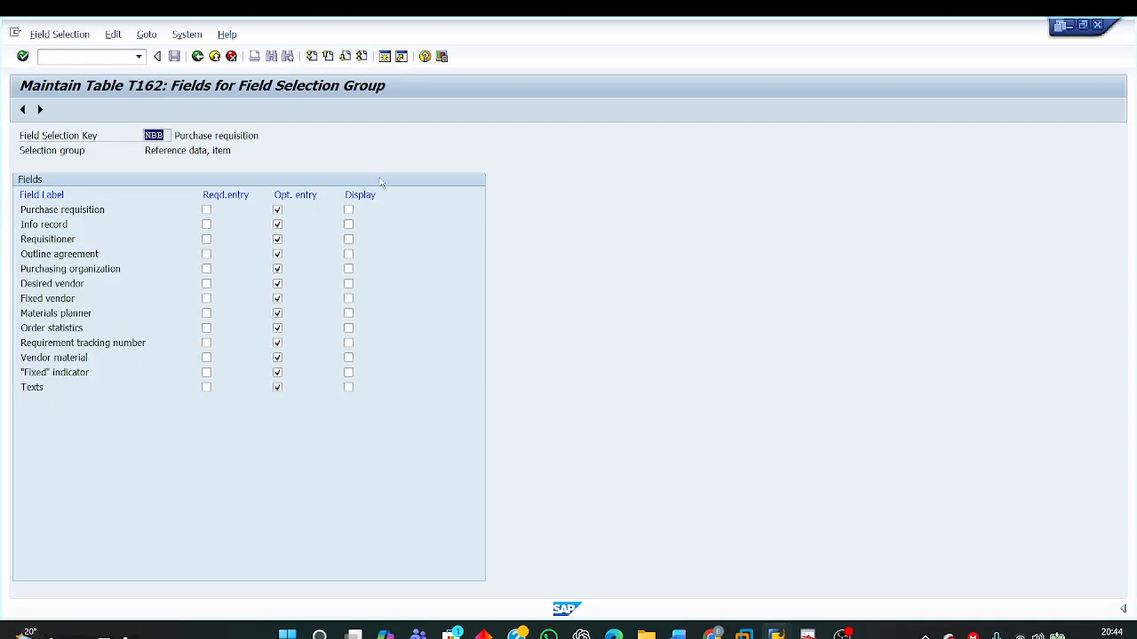
{"action": "left_click", "coordinate": [197, 56]}
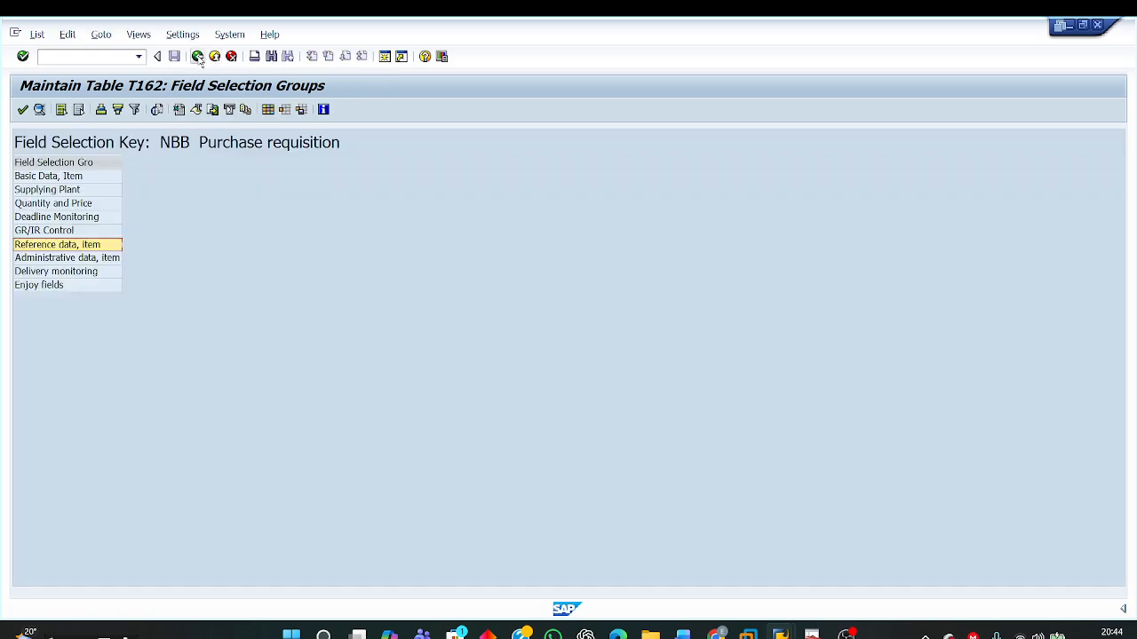
{"action": "left_click", "coordinate": [197, 56]}
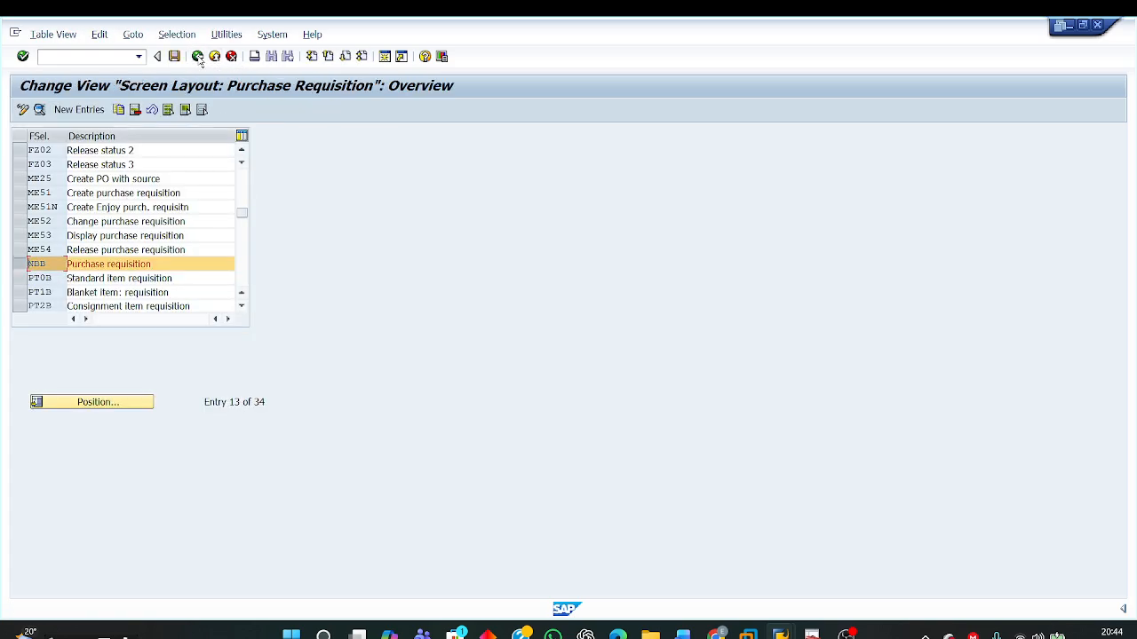
Step: Copy field selection key NBB as N1B with the description "Purchase requisition Sub contr"
{"action": "left_click", "coordinate": [20, 266]}
{"action": "left_click", "coordinate": [119, 109]}
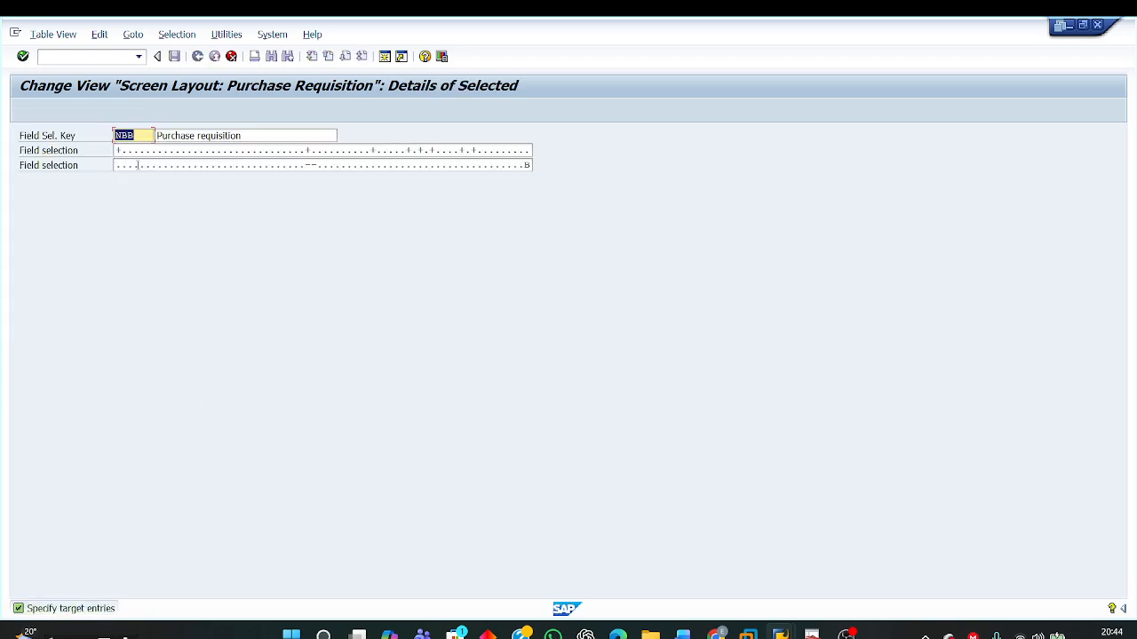
{"action": "type", "text": "NTP"}
{"action": "left_click", "coordinate": [249, 134]}
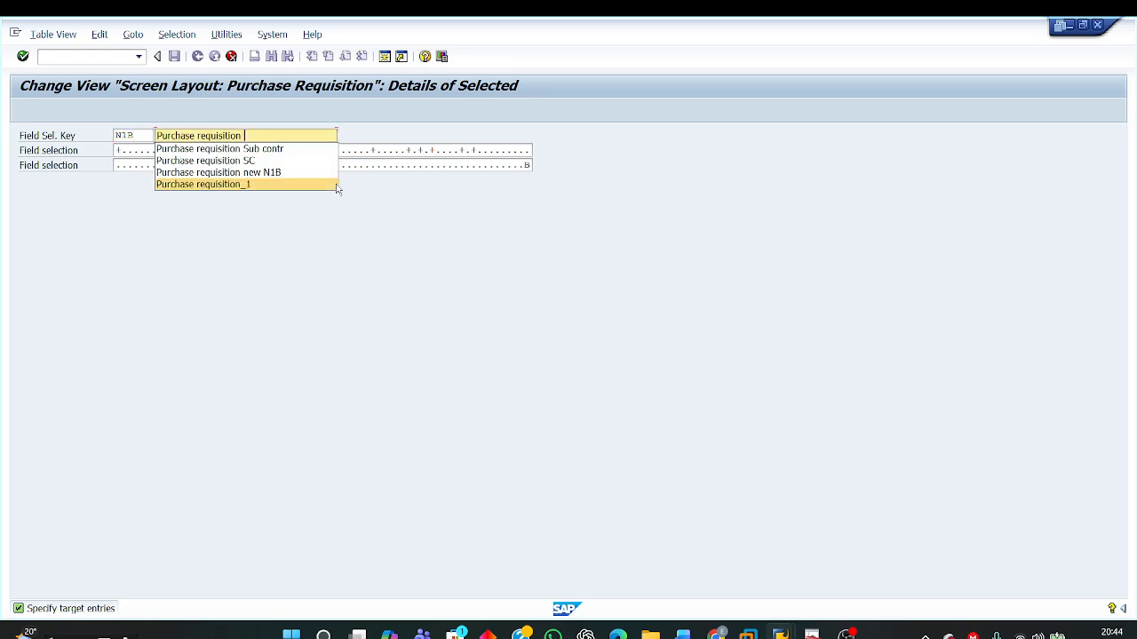
{"action": "type", "text": "SCC"}
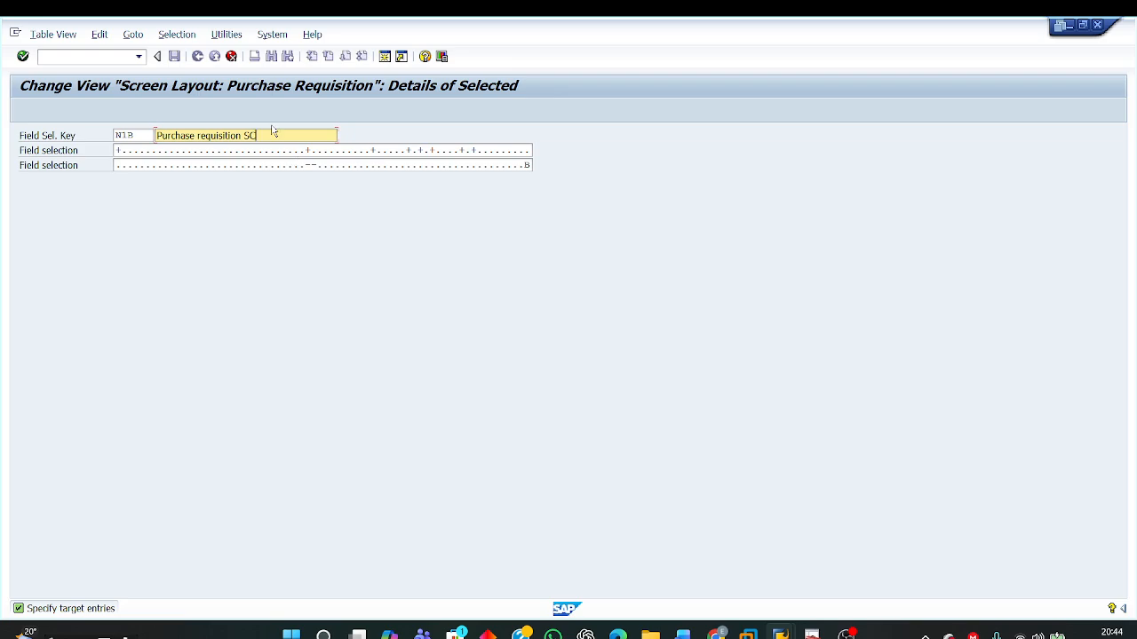
{"action": "key", "text": "BackSpace"}
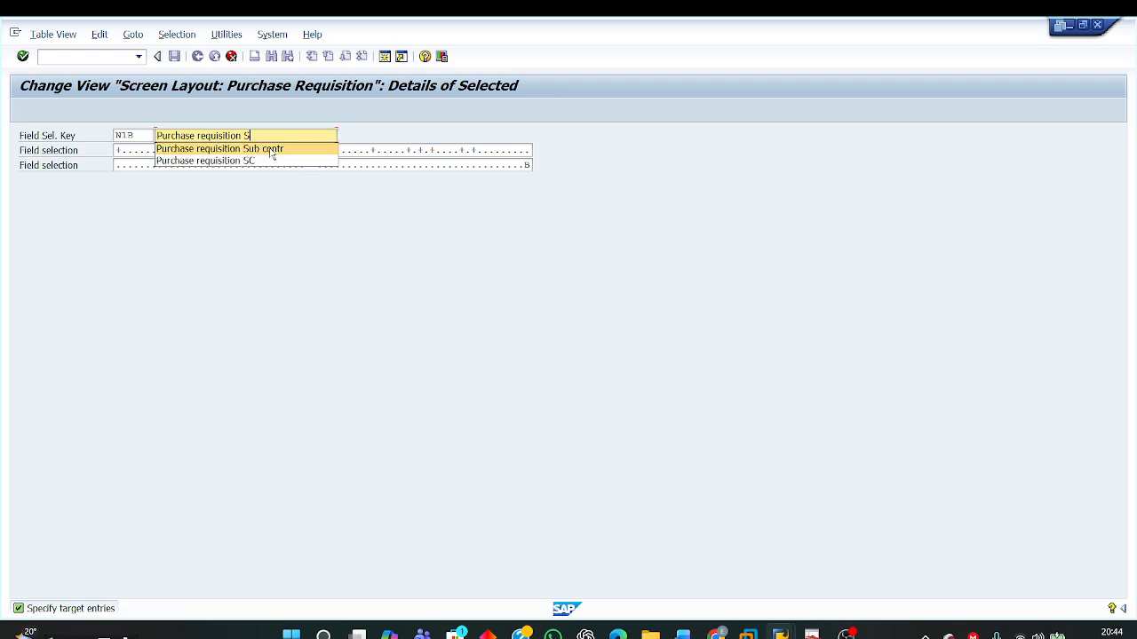
{"action": "left_click", "coordinate": [273, 149]}
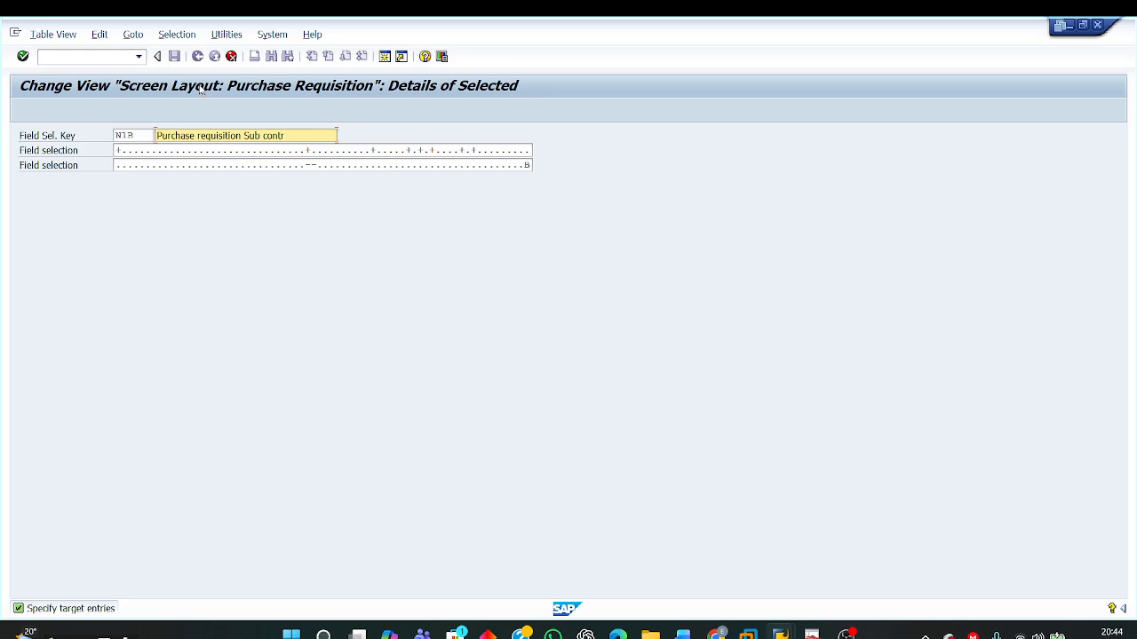
{"action": "left_click", "coordinate": [229, 54]}
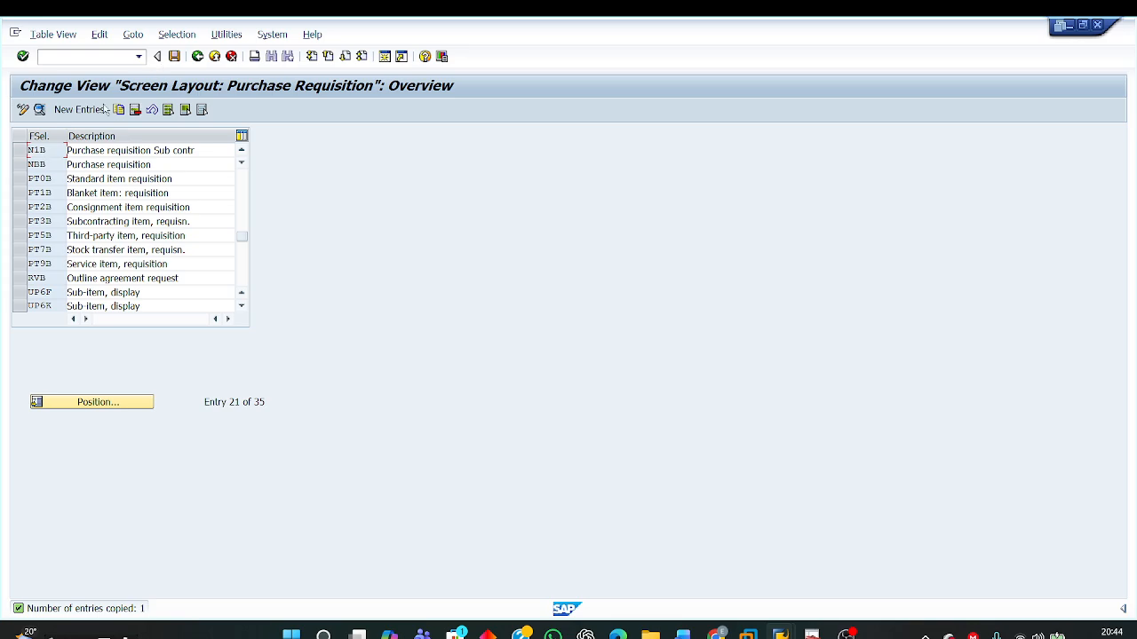
Step: Open the Reference data, item field group of field selection key N1B
{"action": "left_click", "coordinate": [19, 151]}
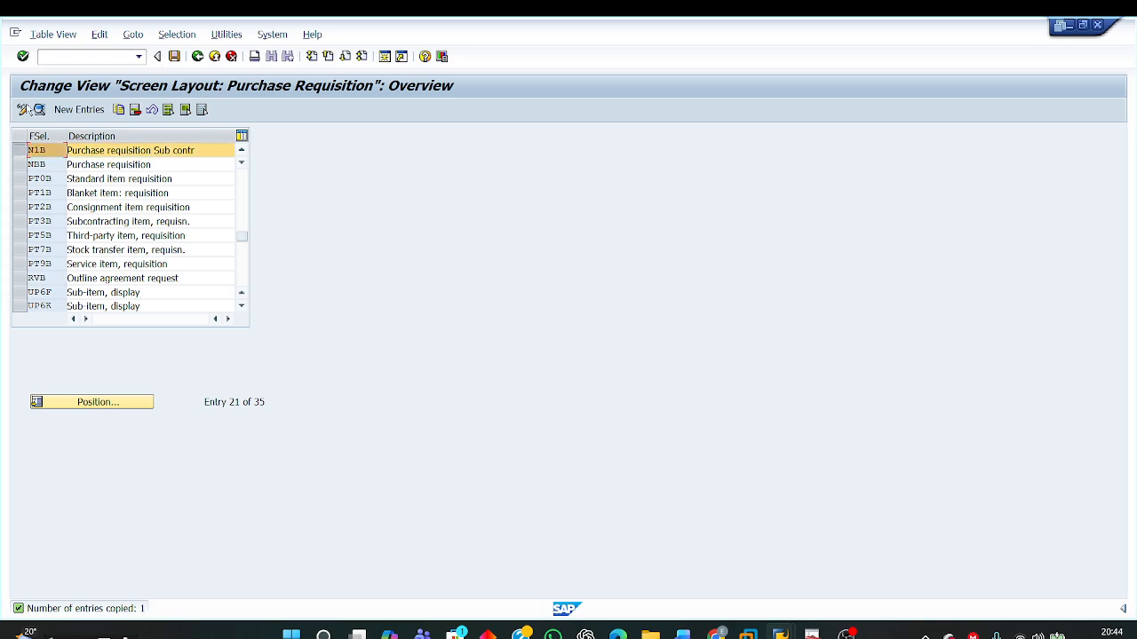
{"action": "left_click", "coordinate": [39, 109]}
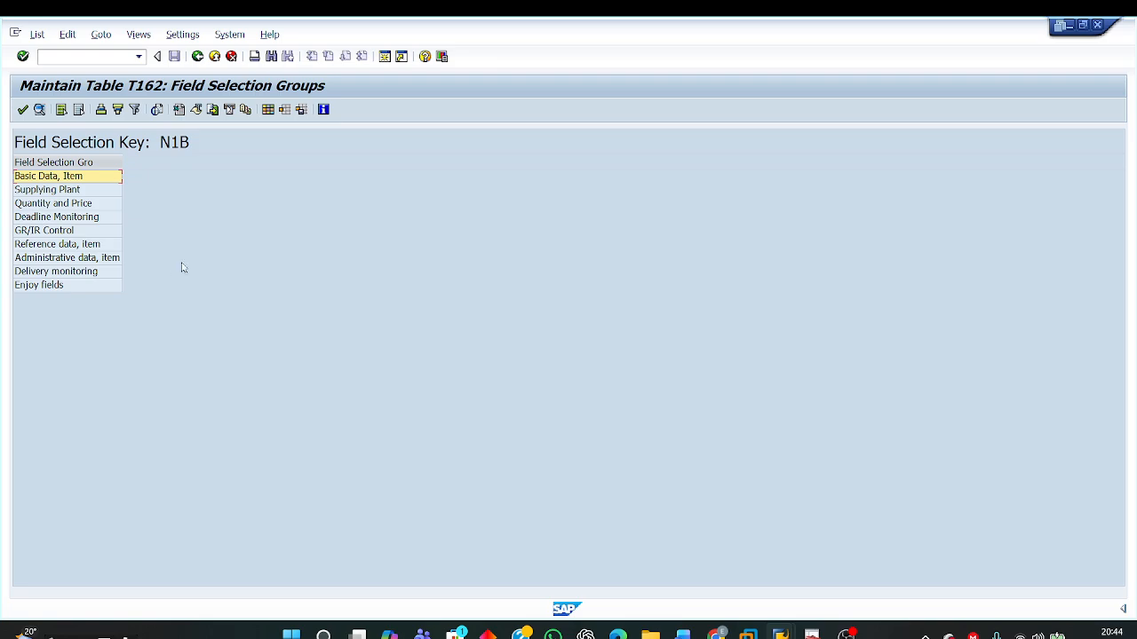
{"action": "left_click", "coordinate": [59, 246]}
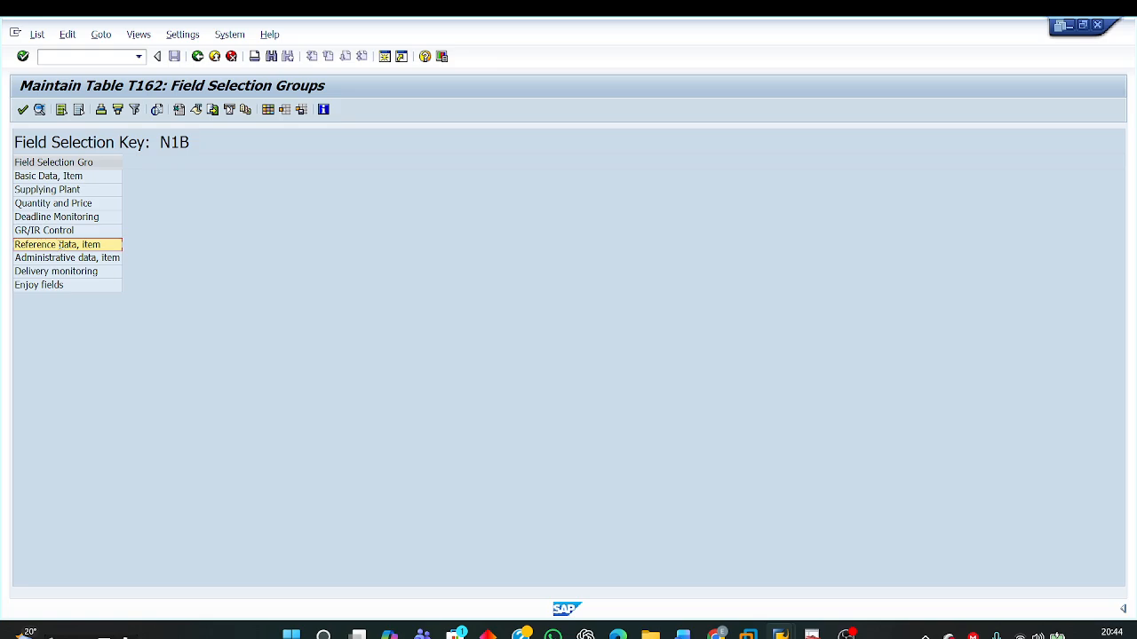
{"action": "double_click", "coordinate": [59, 247]}
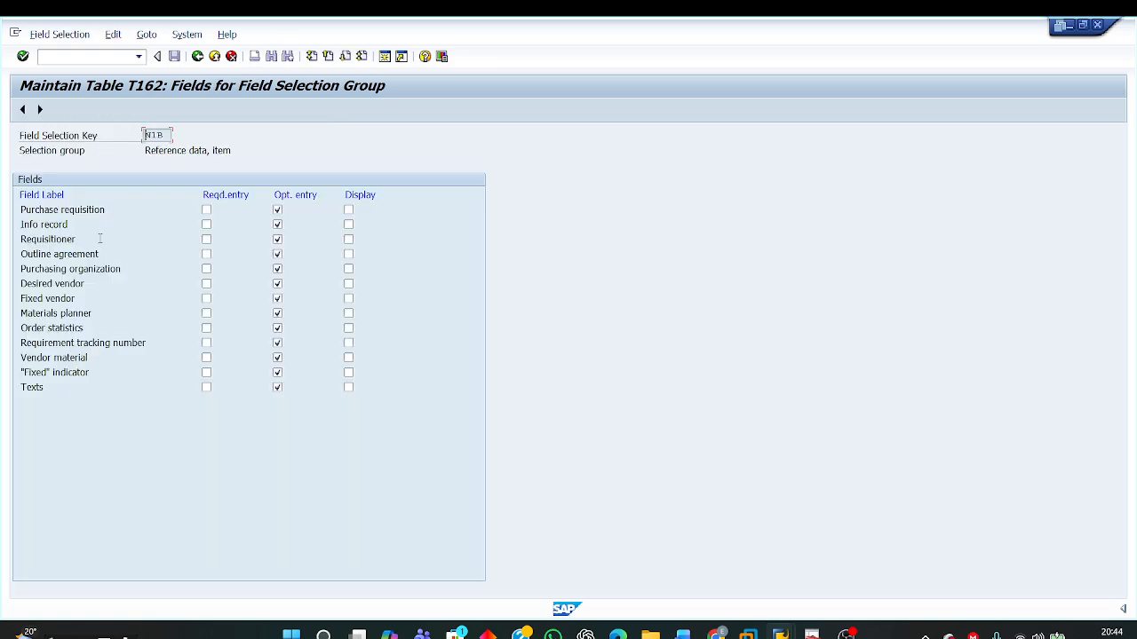
Step: Make Requisitioner a required entry instead of an optional one for N1B and return to the Screen Layout overview
{"action": "left_click", "coordinate": [206, 240]}
{"action": "left_click", "coordinate": [276, 241]}
{"action": "left_click_drag", "start_coordinate": [94, 242], "coordinate": [7, 242]}
{"action": "left_click", "coordinate": [197, 56]}
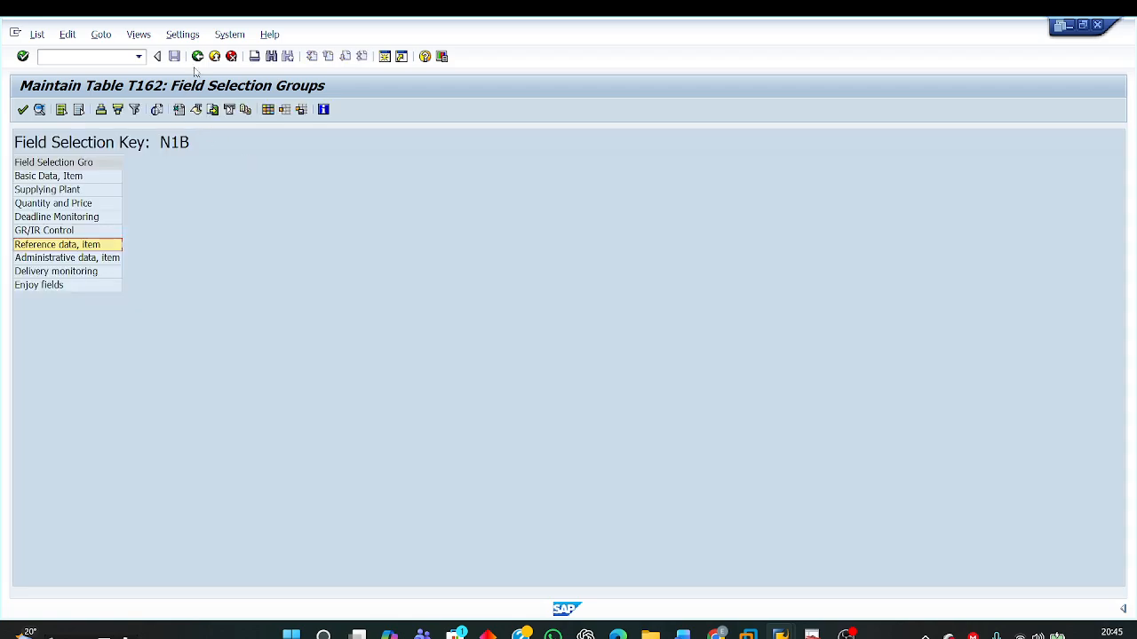
{"action": "left_click", "coordinate": [197, 56]}
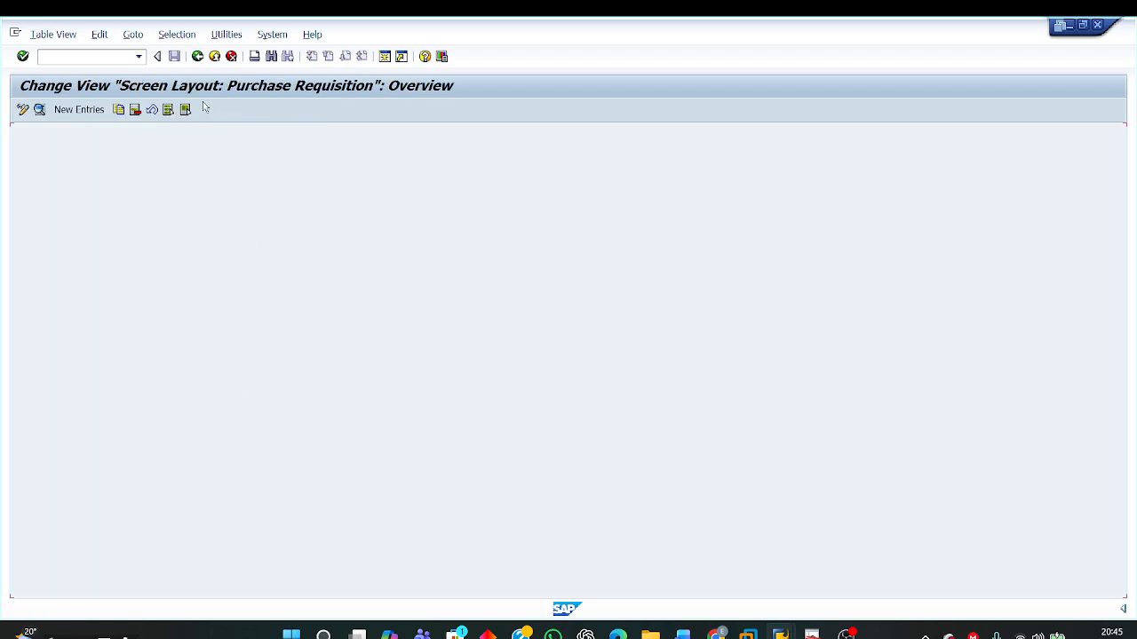
Step: Save the screen layout and start a new customizing request described "Create field selection key N1B for Doc type ZNB SC PR"
{"action": "left_click", "coordinate": [174, 56]}
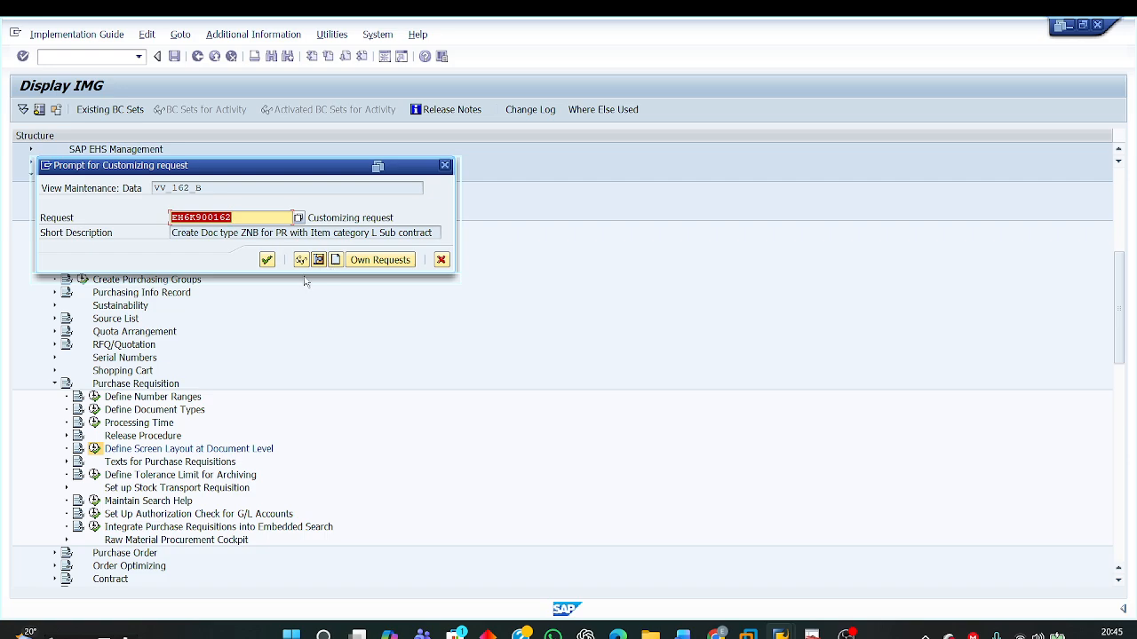
{"action": "left_click", "coordinate": [336, 259]}
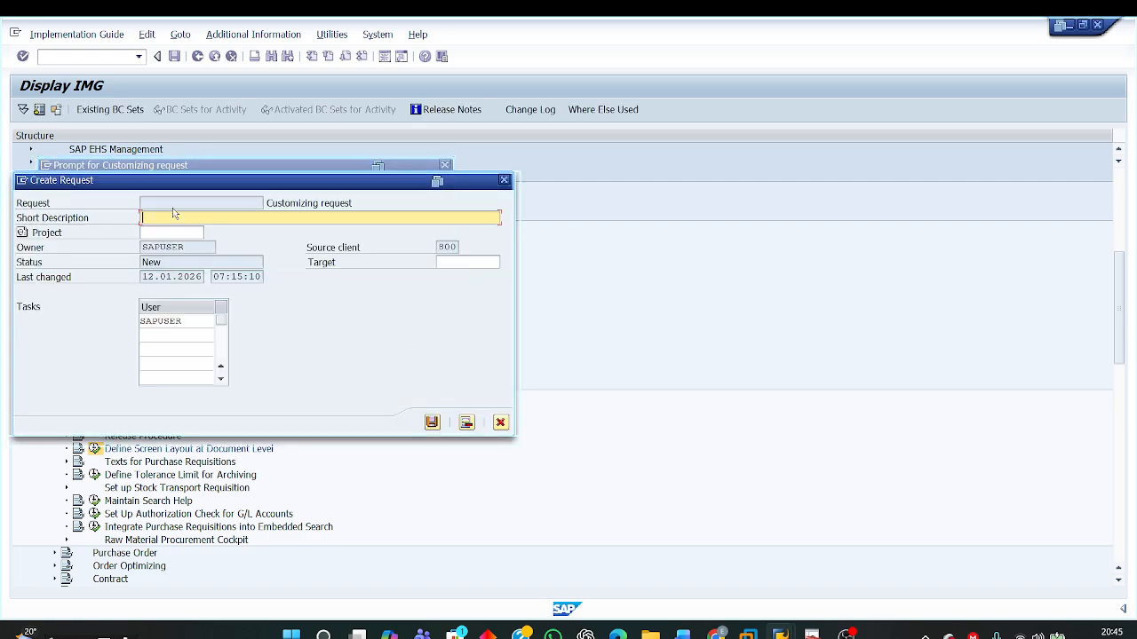
{"action": "type", "text": "Create field selection key"}
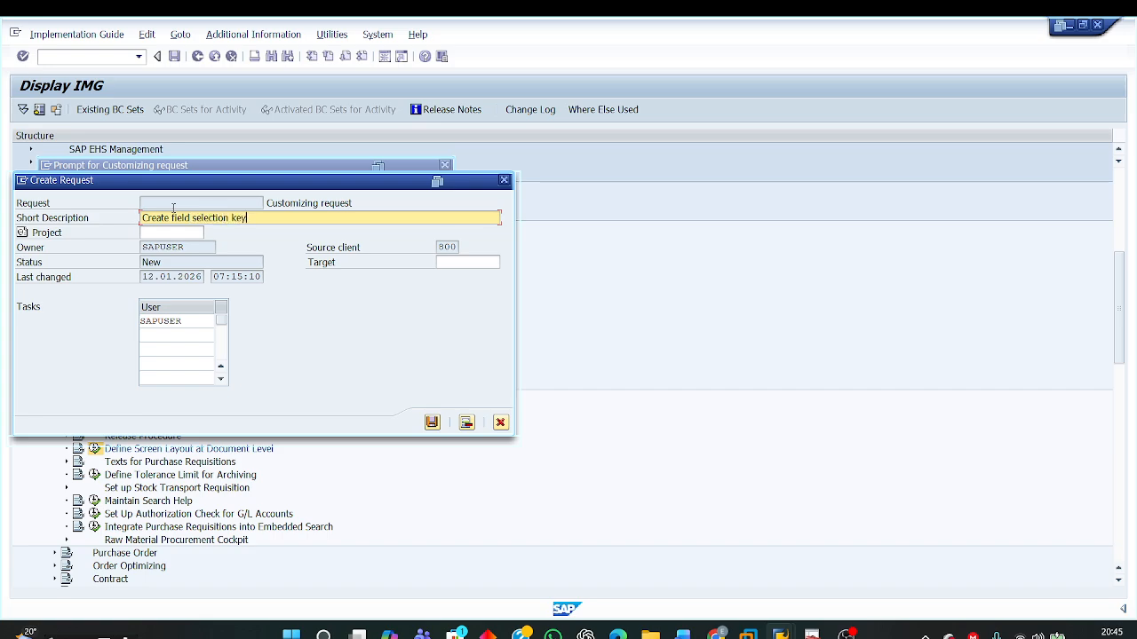
{"action": "type", "text": " N1B for Doc type ZNB SC PR"}
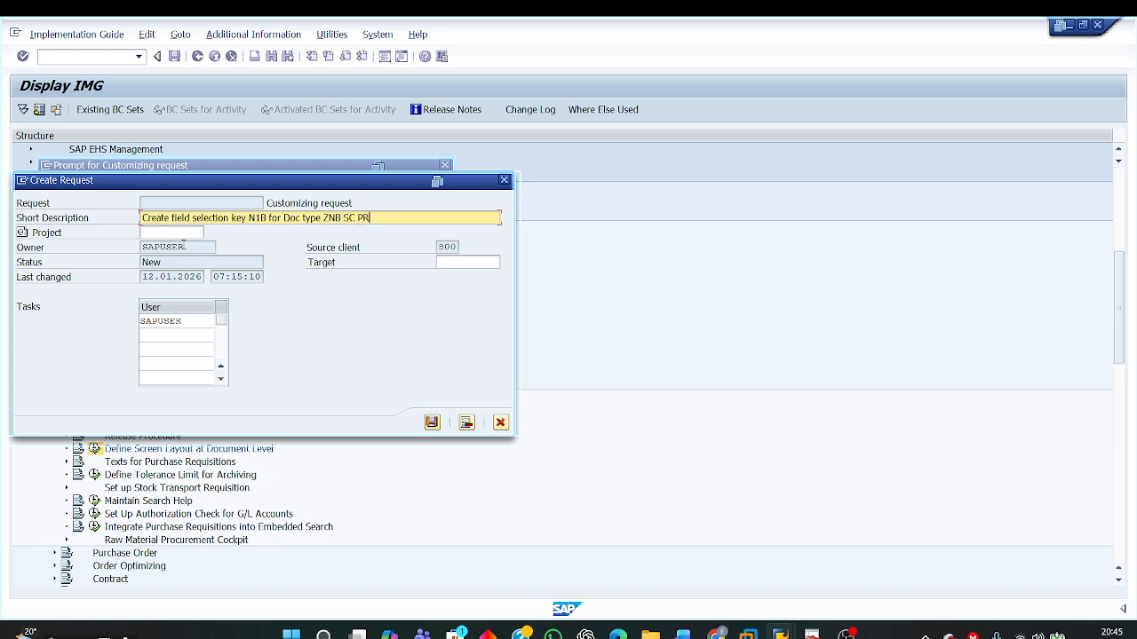
Step: Assign project EH6_P00003 to the new request, save it and record the screen layout change in it
{"action": "left_click", "coordinate": [184, 233]}
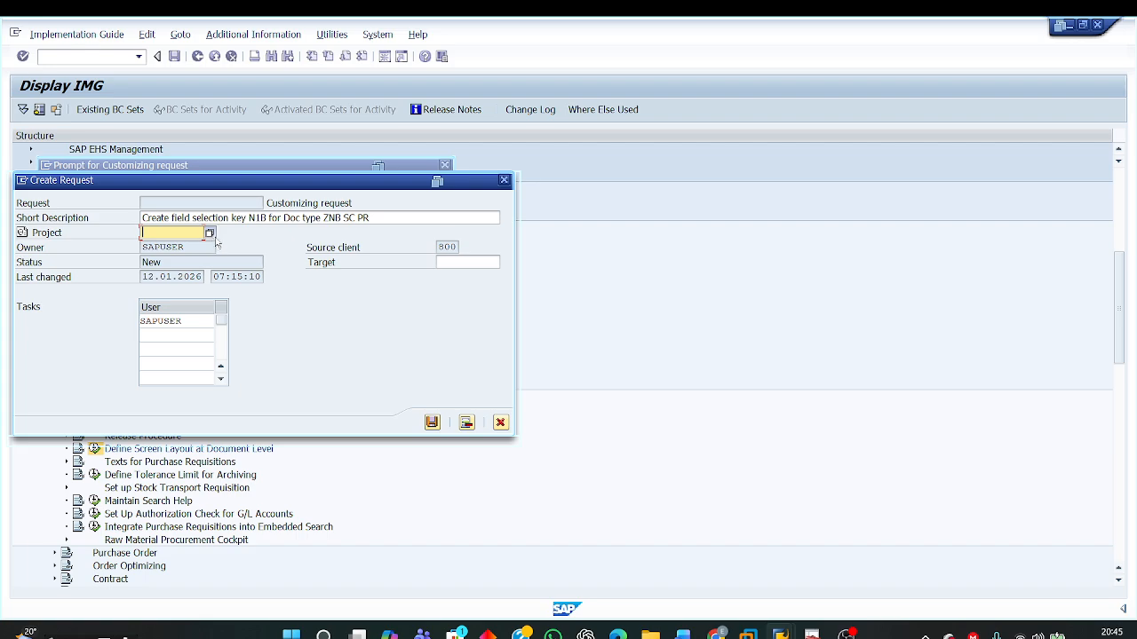
{"action": "left_click", "coordinate": [210, 235]}
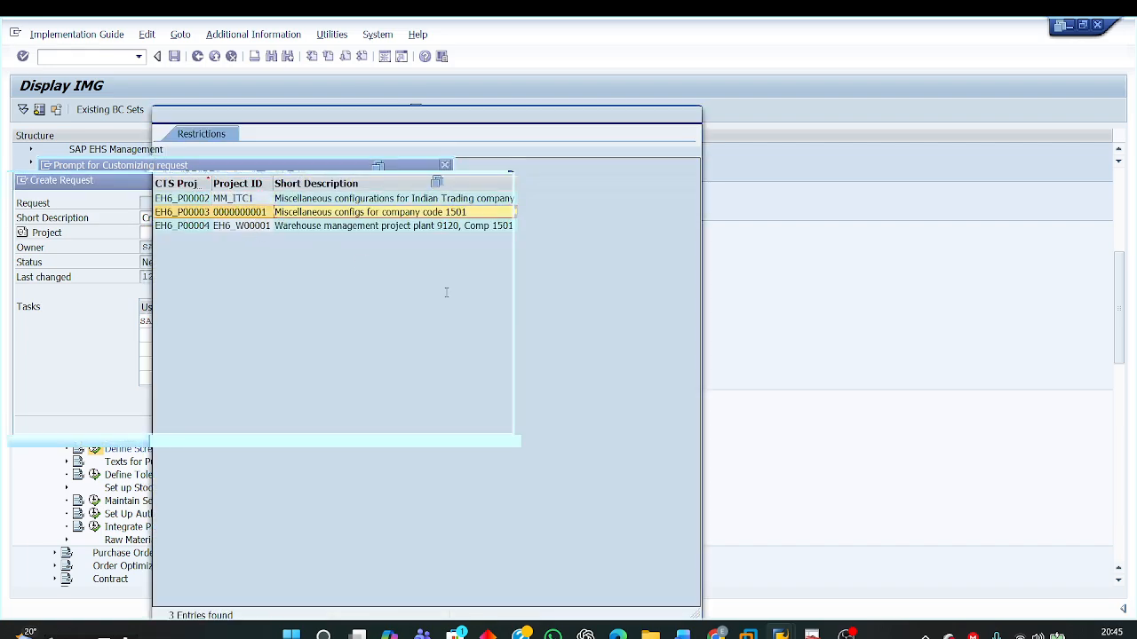
{"action": "key", "text": "Return"}
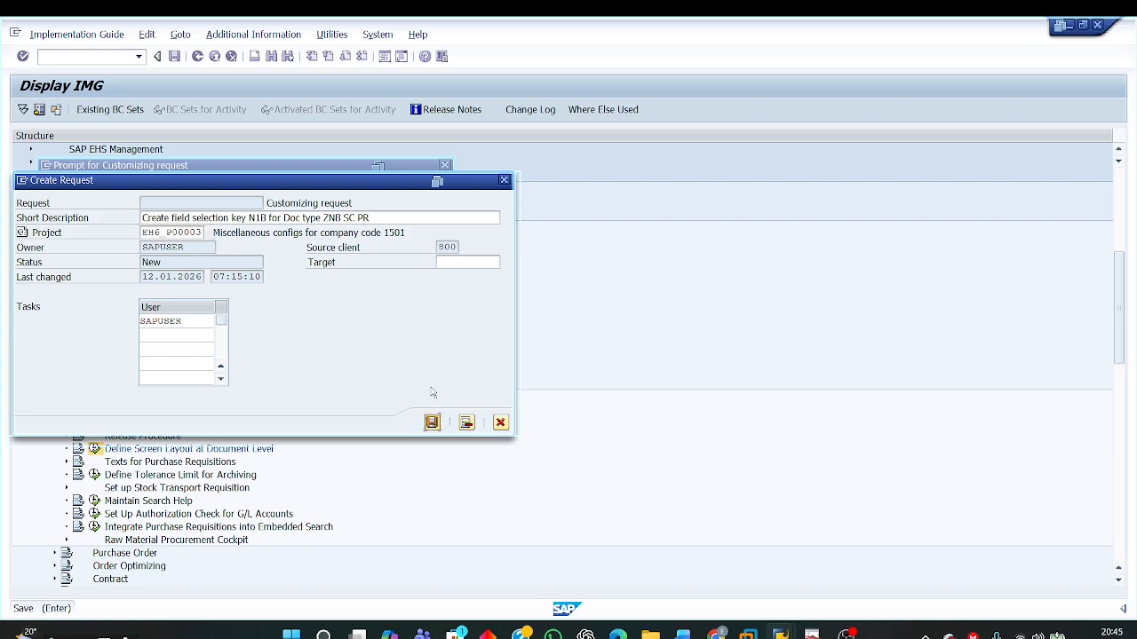
{"action": "left_click", "coordinate": [431, 422]}
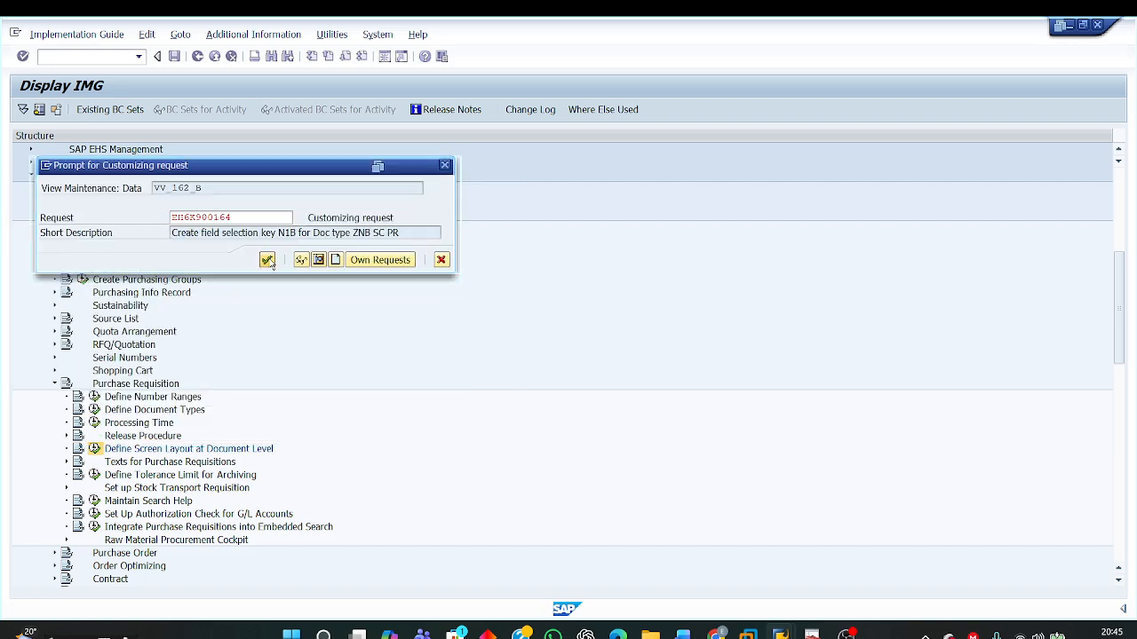
{"action": "left_click", "coordinate": [267, 260]}
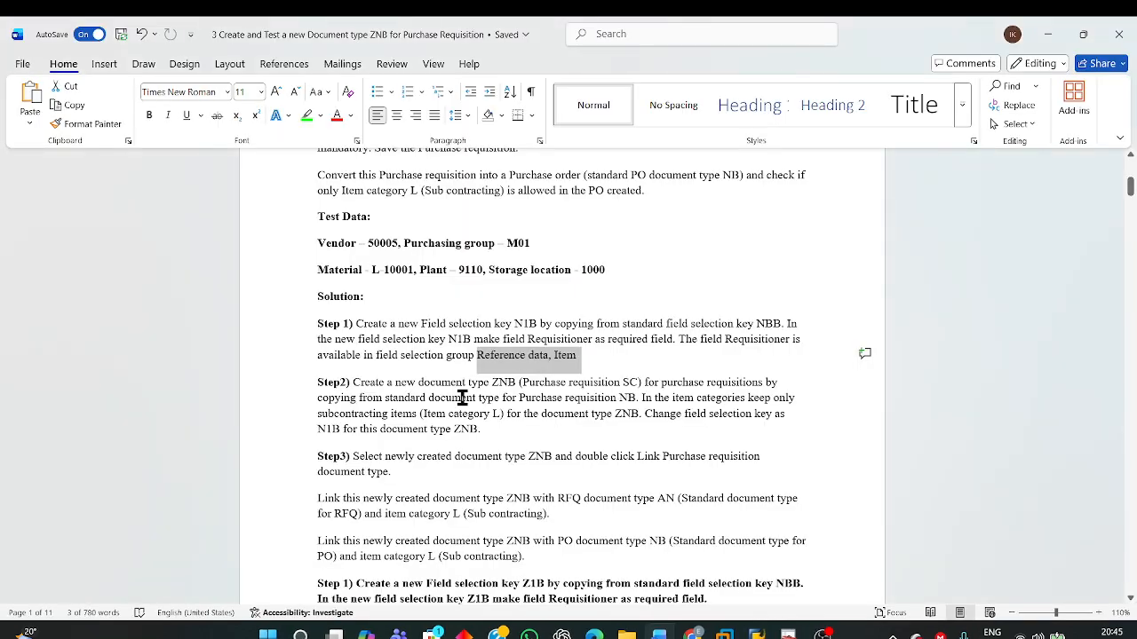
Step: Read the Step 2 instructions in the Word document on copying the document type, restricting item categories and changing the field selection key
{"action": "scroll", "coordinate": [363, 423], "scroll_direction": "down", "scroll_amount": 2}
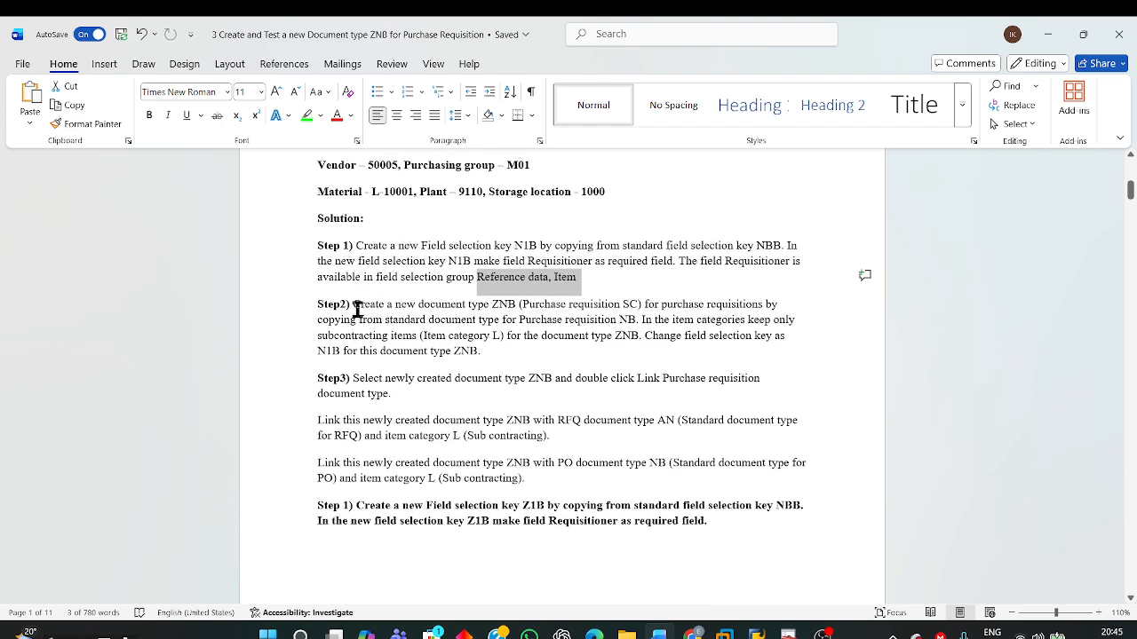
{"action": "left_click_drag", "start_coordinate": [354, 304], "coordinate": [495, 305]}
{"action": "left_click_drag", "start_coordinate": [497, 304], "coordinate": [678, 320]}
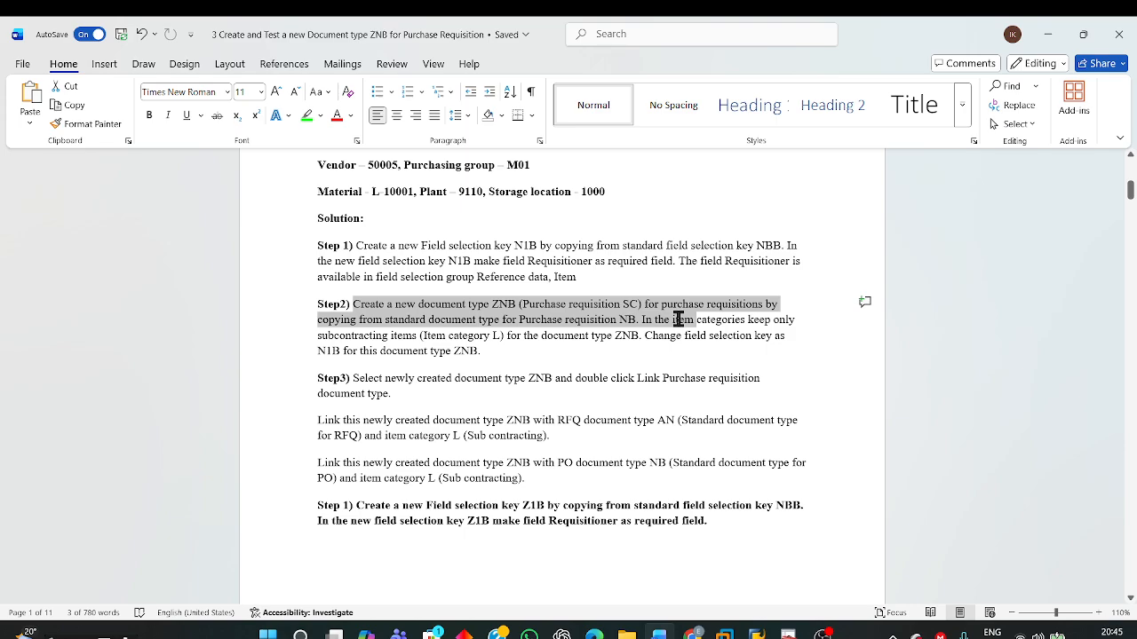
{"action": "left_click_drag", "start_coordinate": [679, 320], "coordinate": [680, 322]}
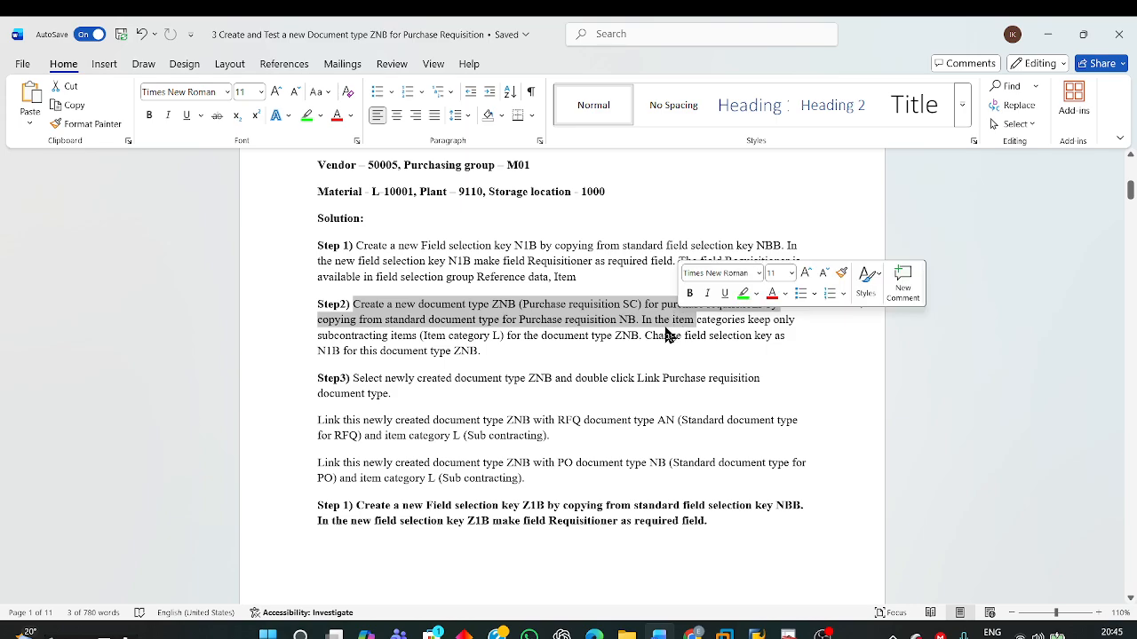
{"action": "left_click", "coordinate": [500, 304]}
{"action": "left_click_drag", "start_coordinate": [426, 305], "coordinate": [568, 305]}
{"action": "left_click", "coordinate": [639, 320]}
{"action": "left_click_drag", "start_coordinate": [639, 319], "coordinate": [679, 354]}
{"action": "left_click", "coordinate": [674, 341]}
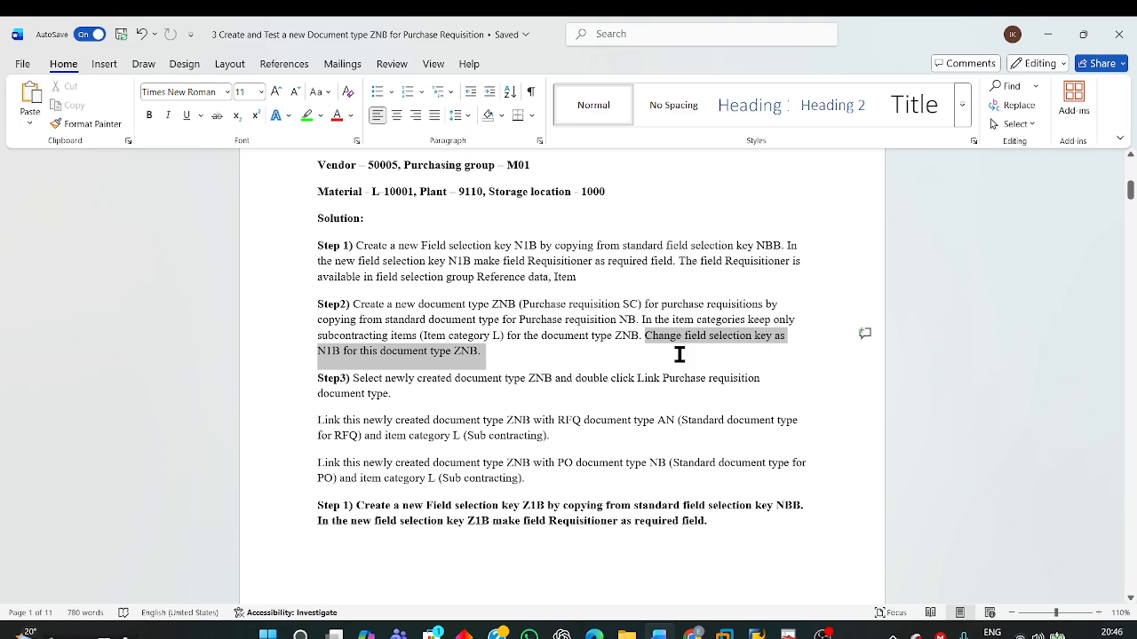
{"action": "left_click_drag", "start_coordinate": [680, 354], "coordinate": [680, 354]}
{"action": "left_click", "coordinate": [604, 350]}
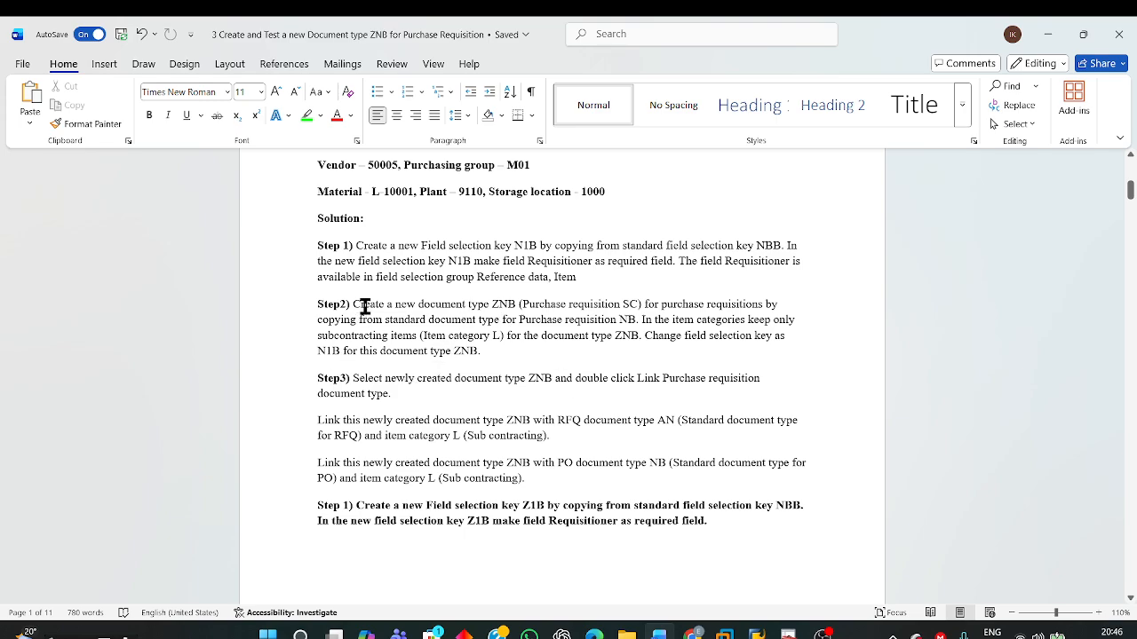
Step: Switch to the SAP Document Types window and start copying NB as ZNB with the description "Purch.requis. SC"
{"action": "mouse_move", "coordinate": [756, 635]}
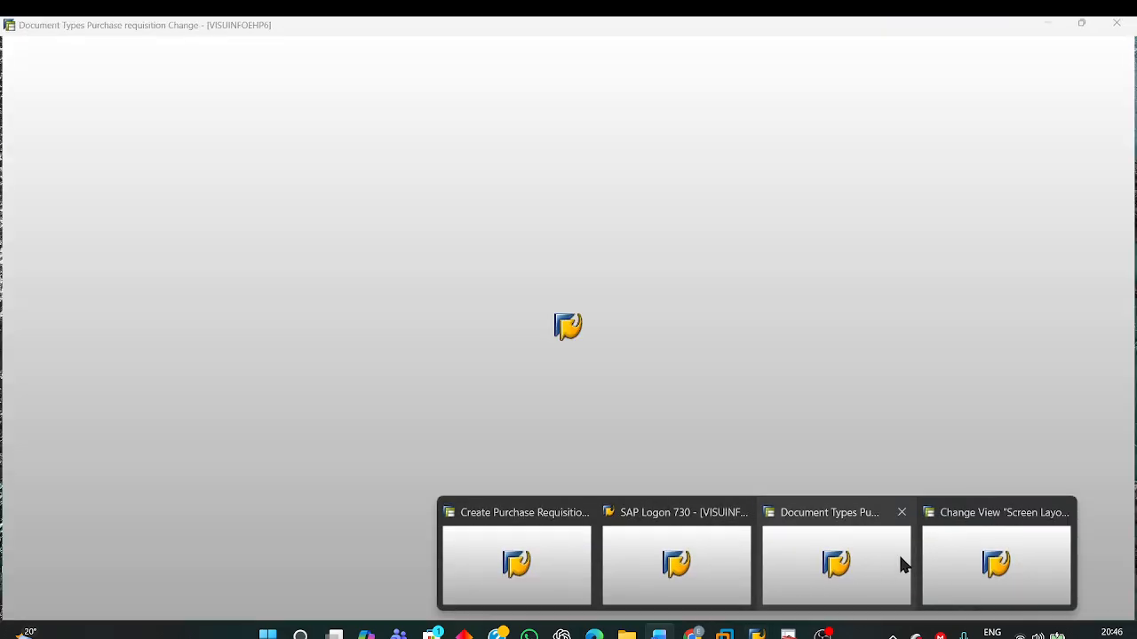
{"action": "left_click", "coordinate": [882, 567]}
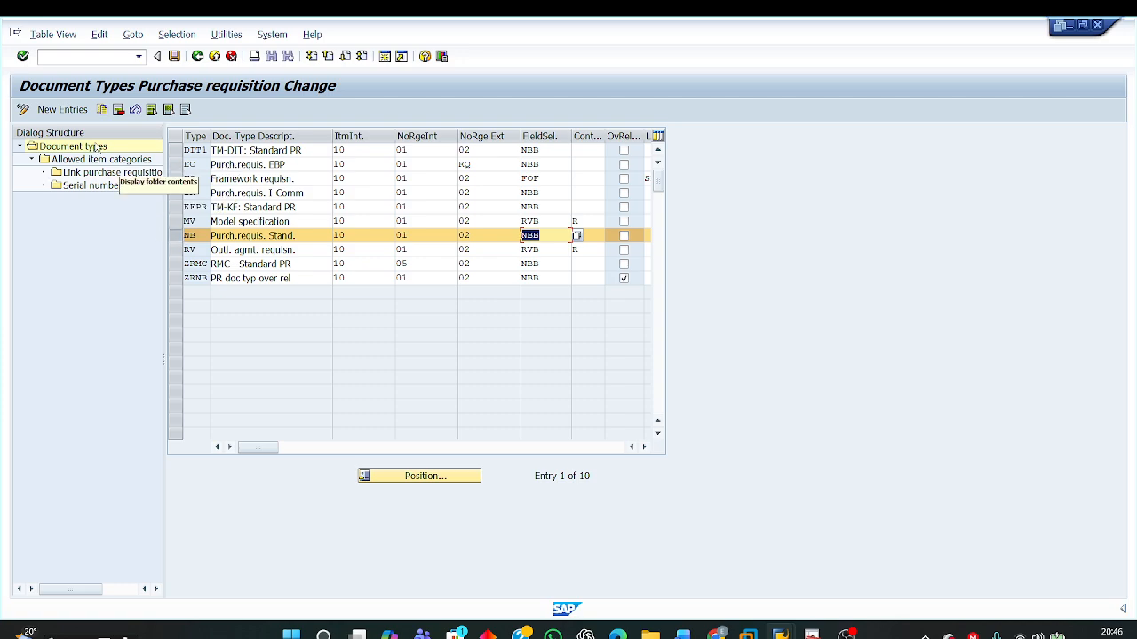
{"action": "left_click", "coordinate": [103, 110]}
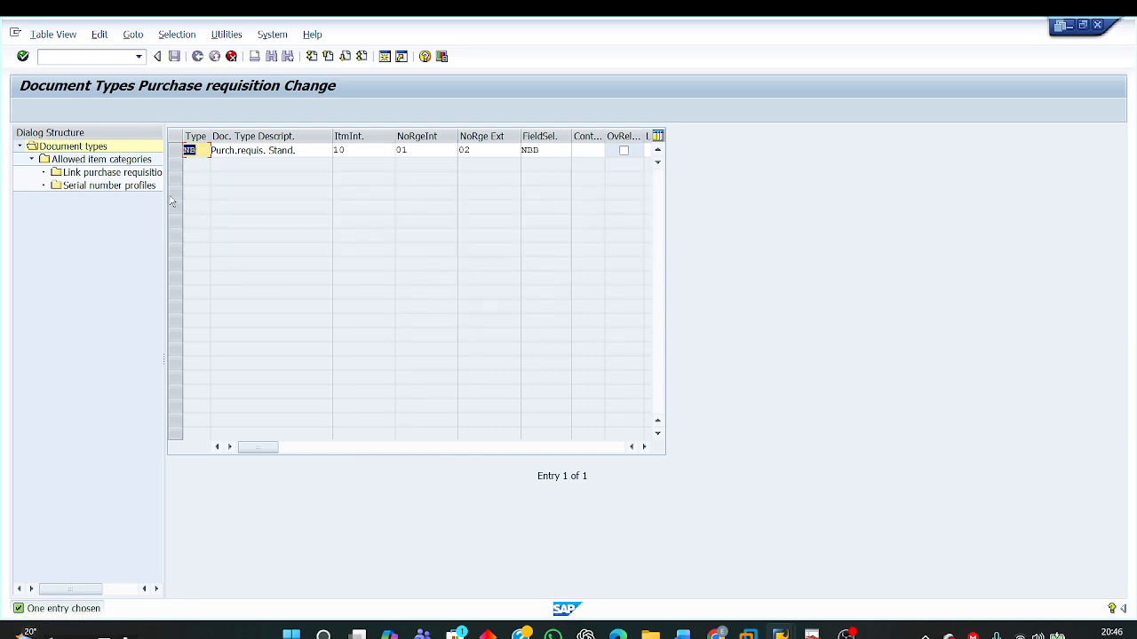
{"action": "type", "text": "ZNB"}
{"action": "left_click", "coordinate": [299, 150]}
{"action": "key", "text": "BackSpace"}
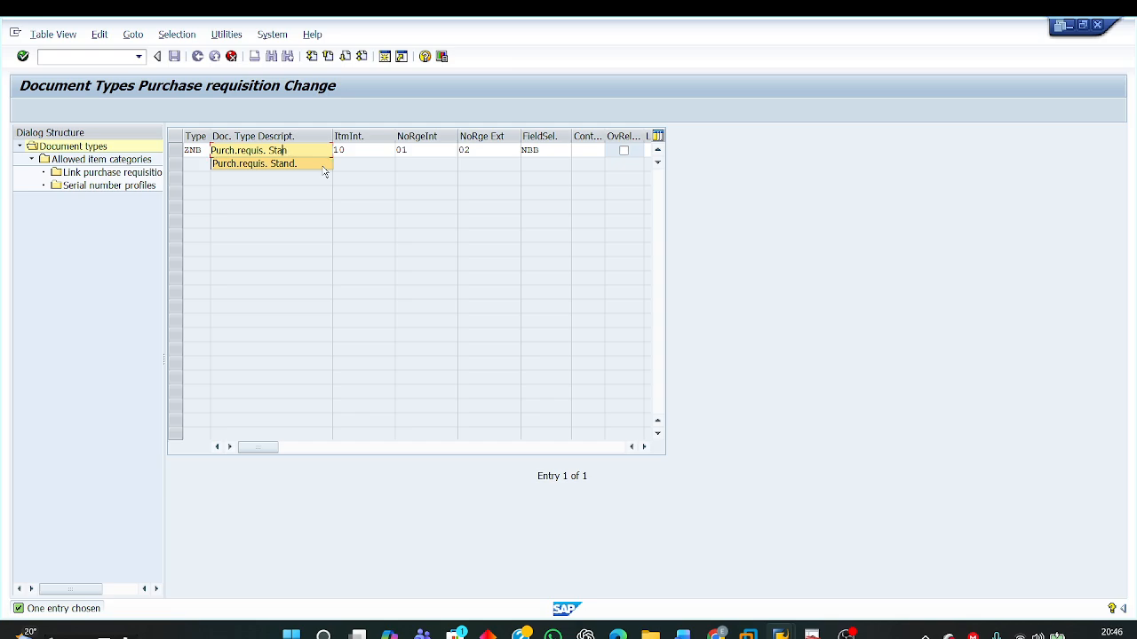
{"action": "key", "text": "BackSpace"}
{"action": "key", "text": "BackSpace"}
{"action": "key", "text": "BackSpace"}
{"action": "key", "text": "BackSpace"}
{"action": "key", "text": "BackSpace"}
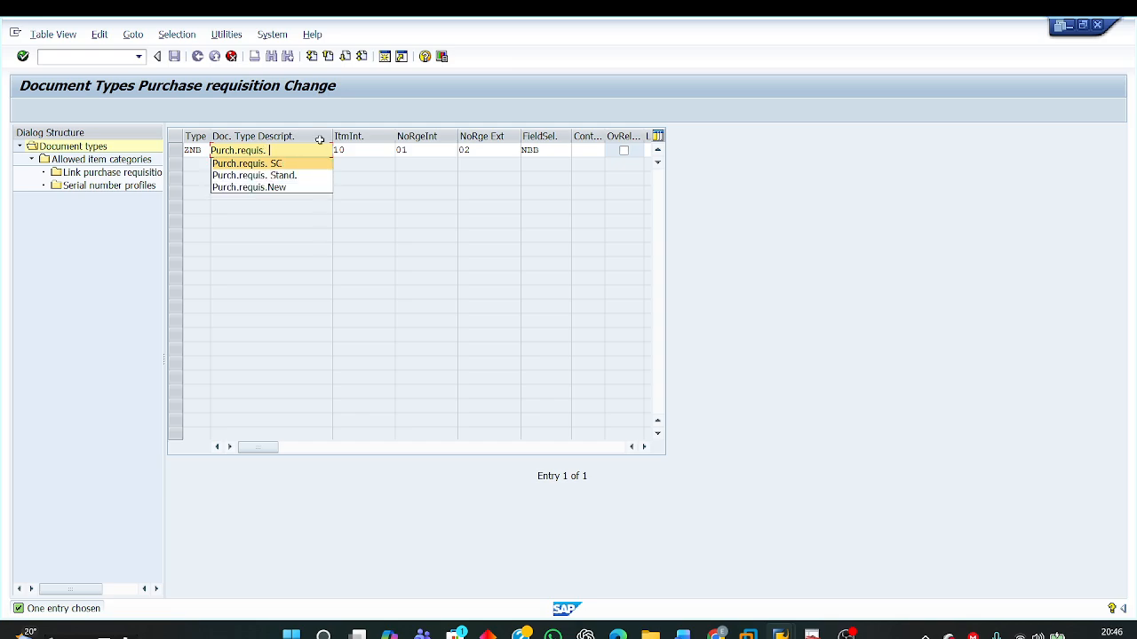
{"action": "left_click", "coordinate": [286, 166]}
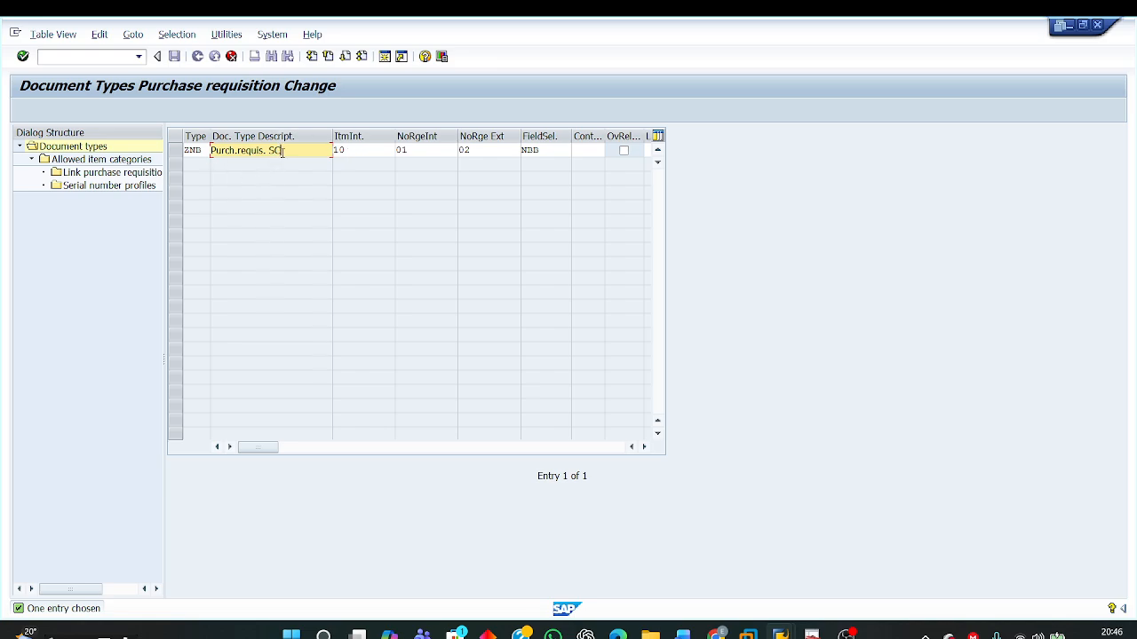
Step: Set ZNB's field selection key to N1B and complete the copy including all dependent entries
{"action": "double_click", "coordinate": [550, 151]}
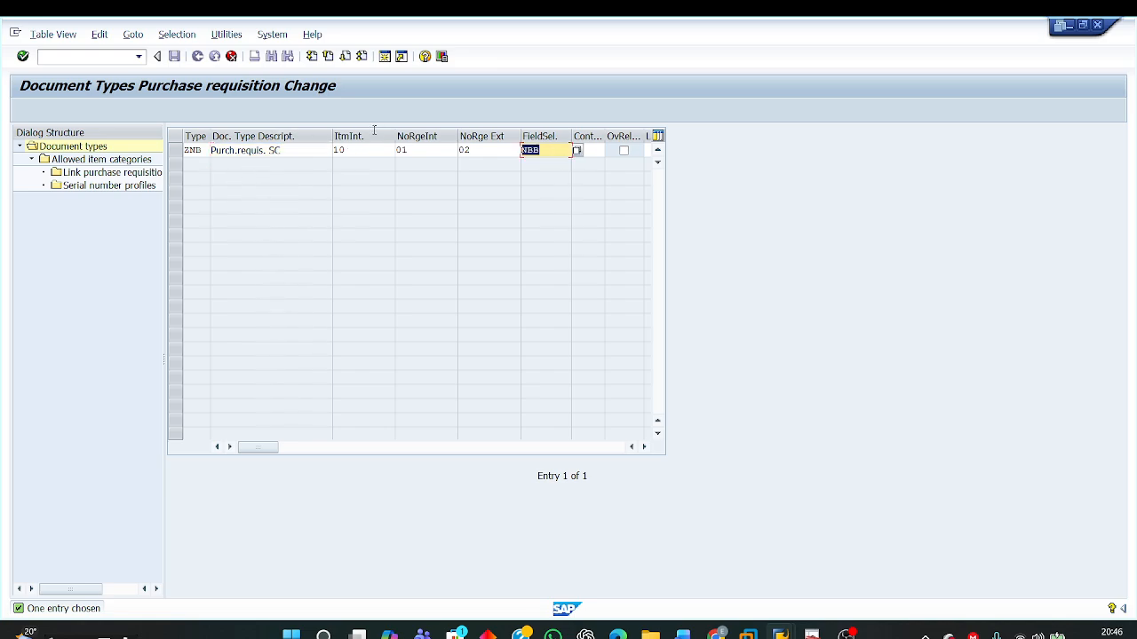
{"action": "type", "text": "N1"}
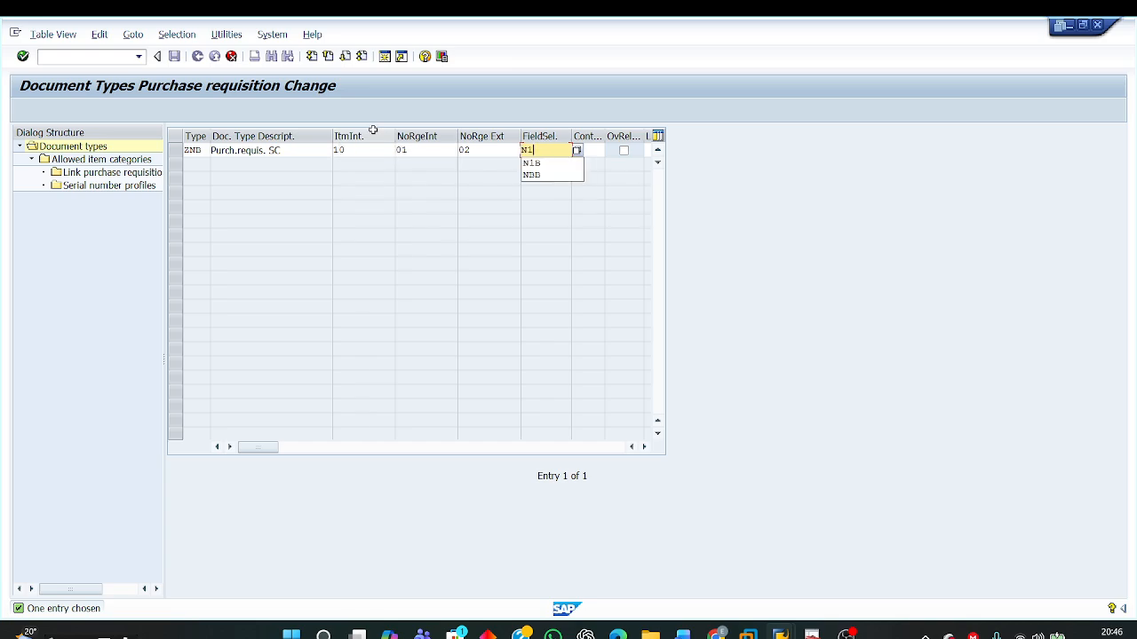
{"action": "type", "text": "B"}
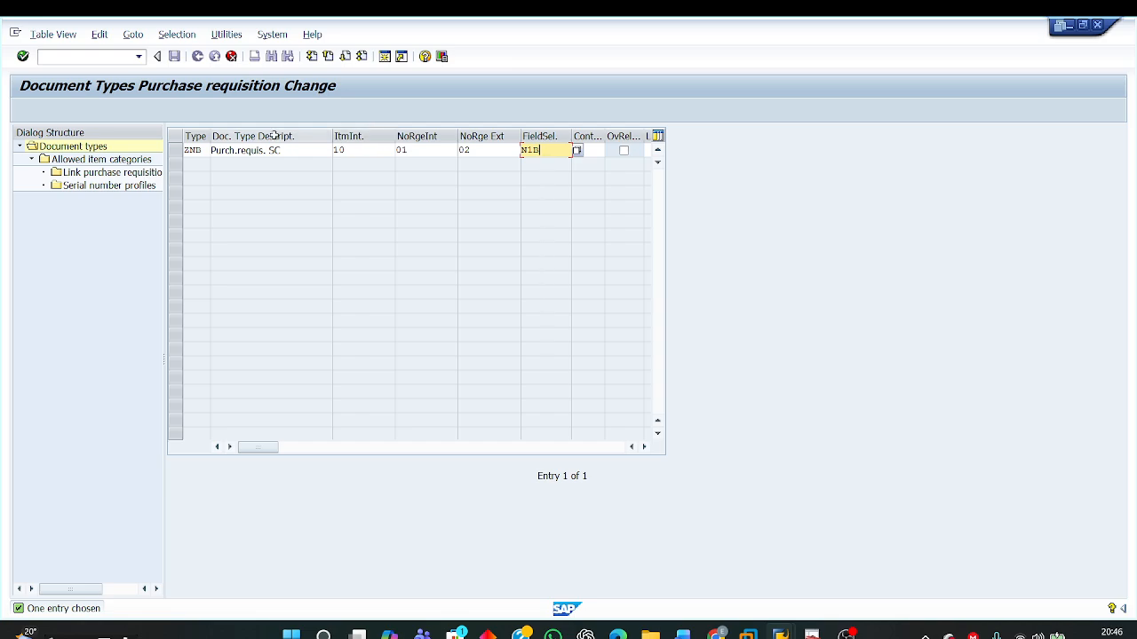
{"action": "double_click", "coordinate": [411, 149]}
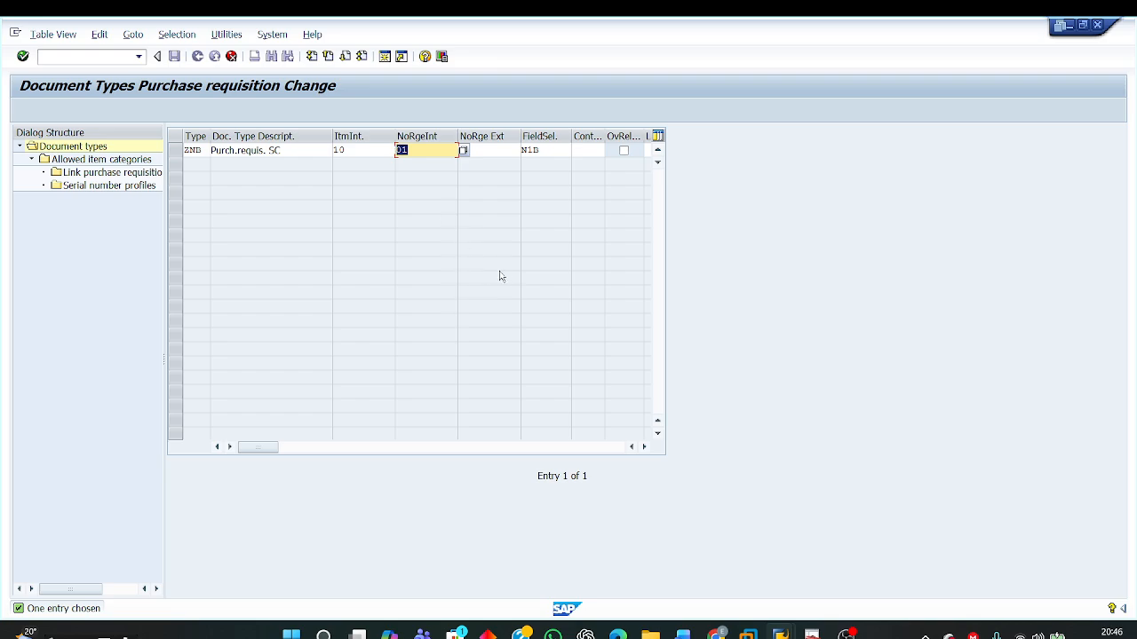
{"action": "key", "text": "F6"}
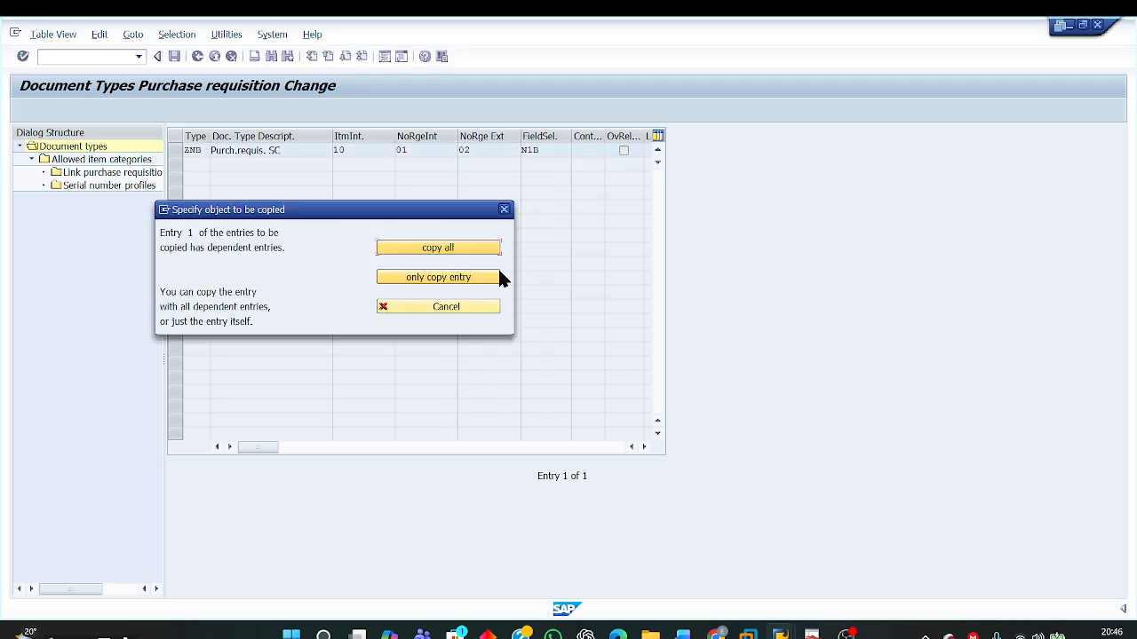
{"action": "left_click", "coordinate": [437, 249]}
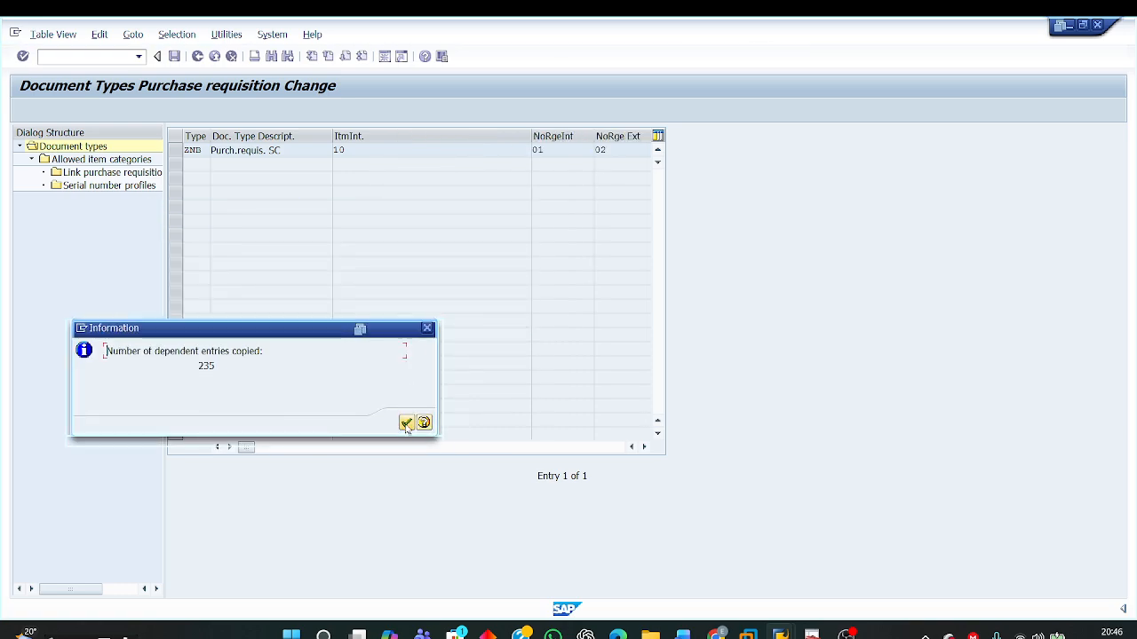
{"action": "left_click", "coordinate": [406, 423]}
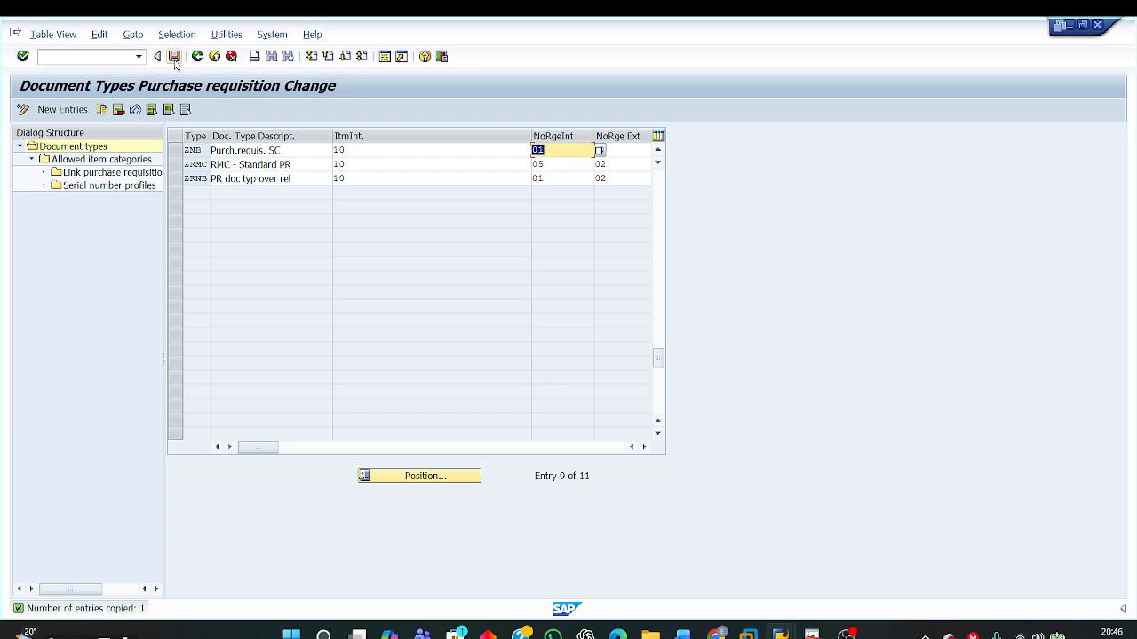
Step: Save ZNB to a new customizing request described "Create Doc type ZNB for PR SC Item categ L" under project EH6_P00003
{"action": "left_click", "coordinate": [175, 57]}
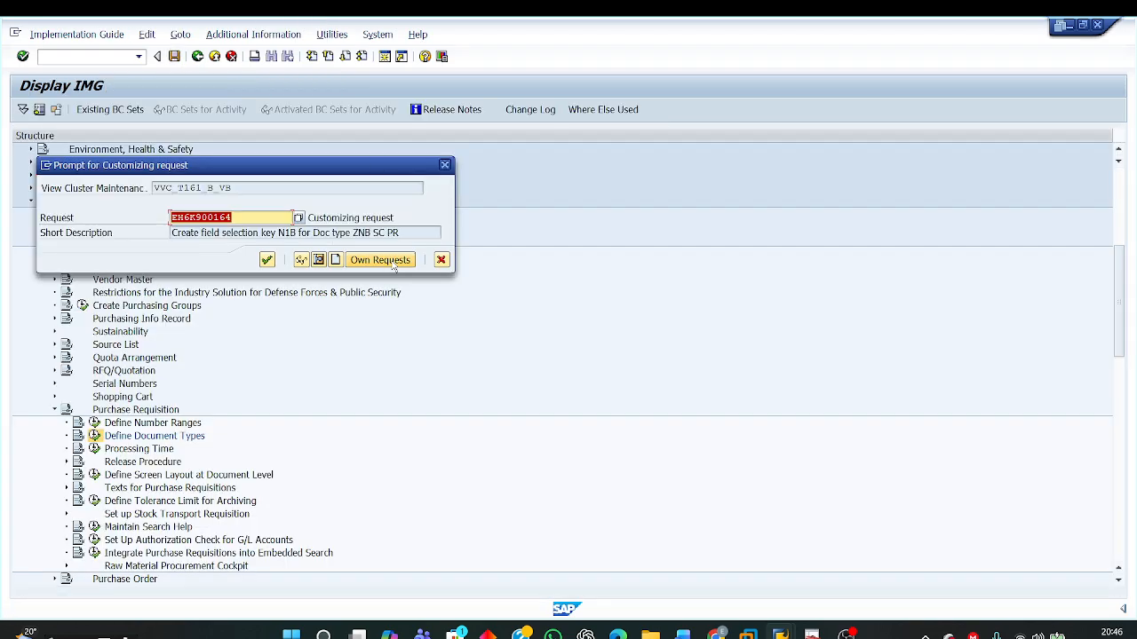
{"action": "left_click", "coordinate": [335, 260]}
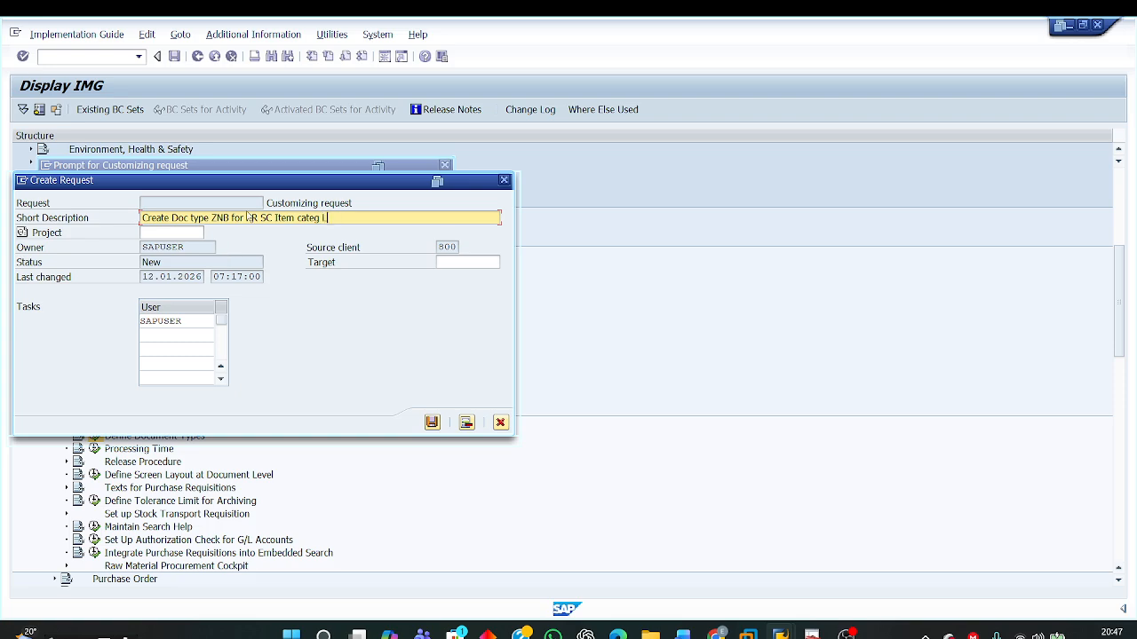
{"action": "left_click", "coordinate": [158, 233]}
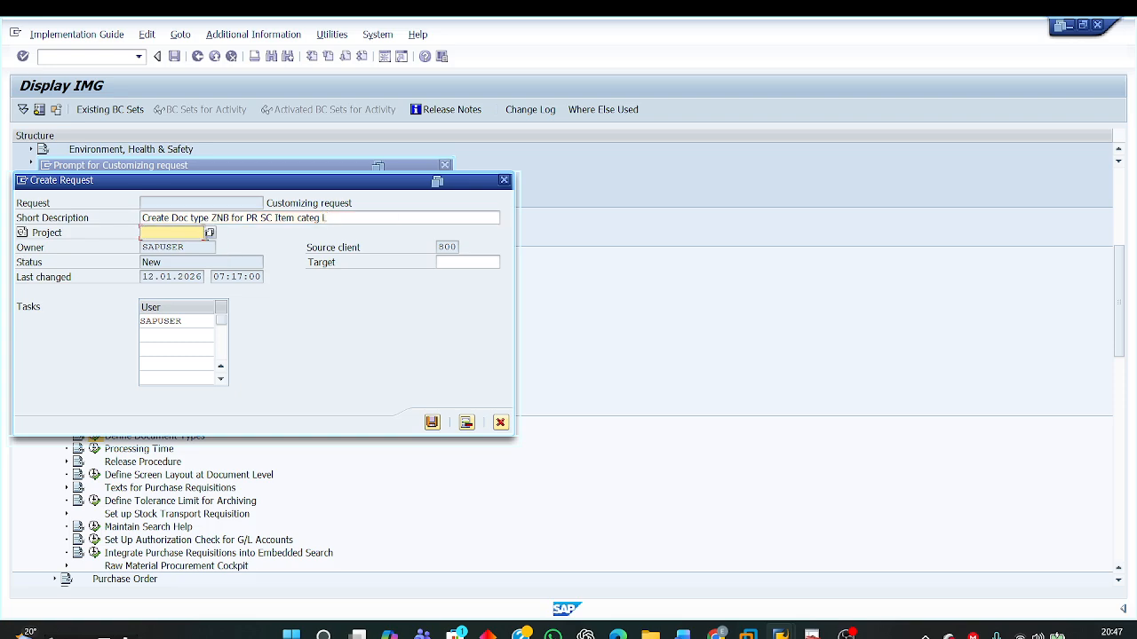
{"action": "left_click", "coordinate": [210, 232]}
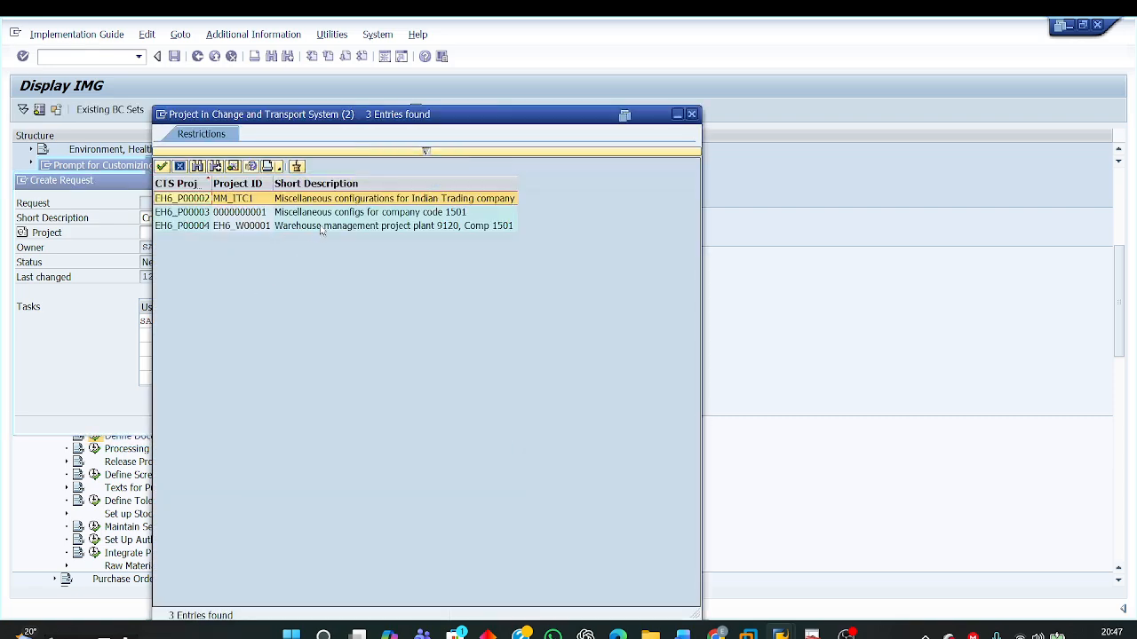
{"action": "double_click", "coordinate": [334, 220]}
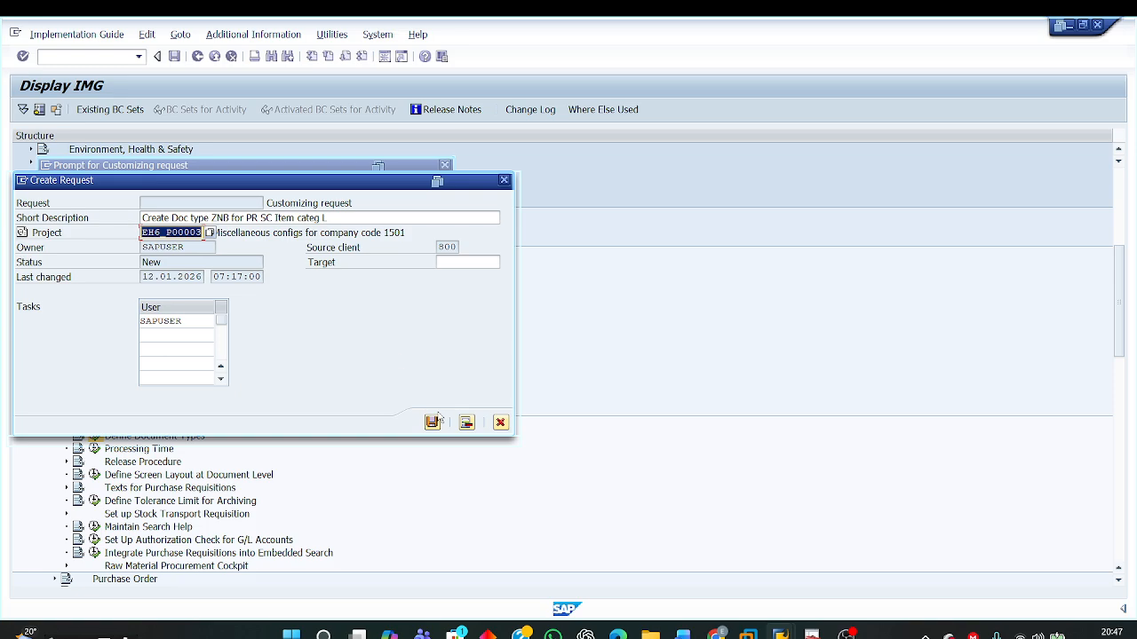
{"action": "left_click", "coordinate": [431, 422]}
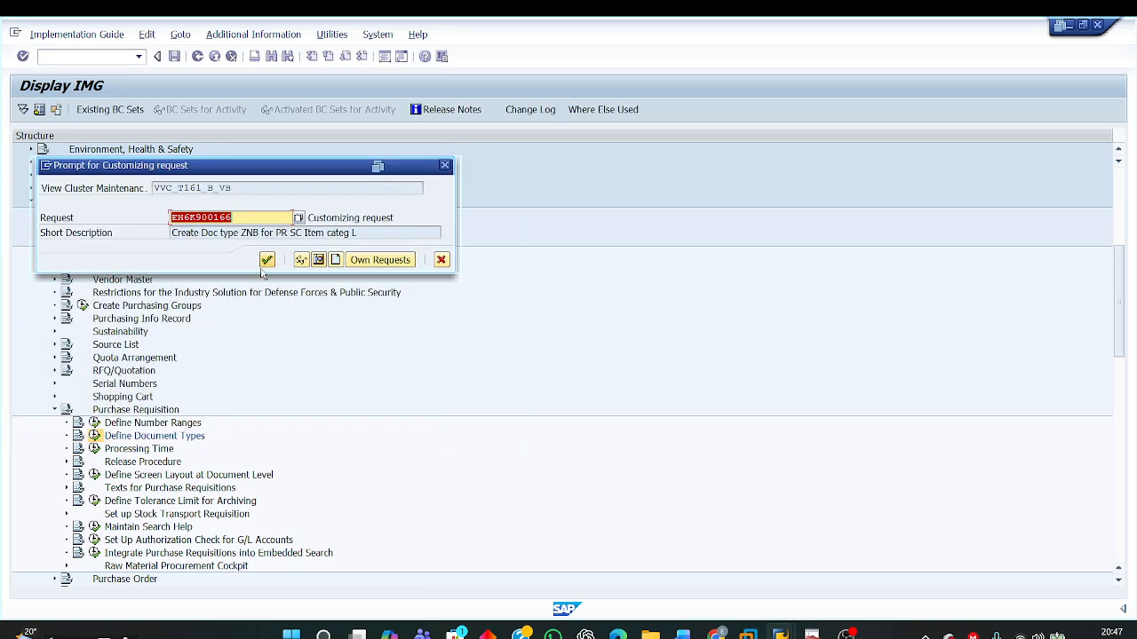
{"action": "left_click", "coordinate": [266, 260]}
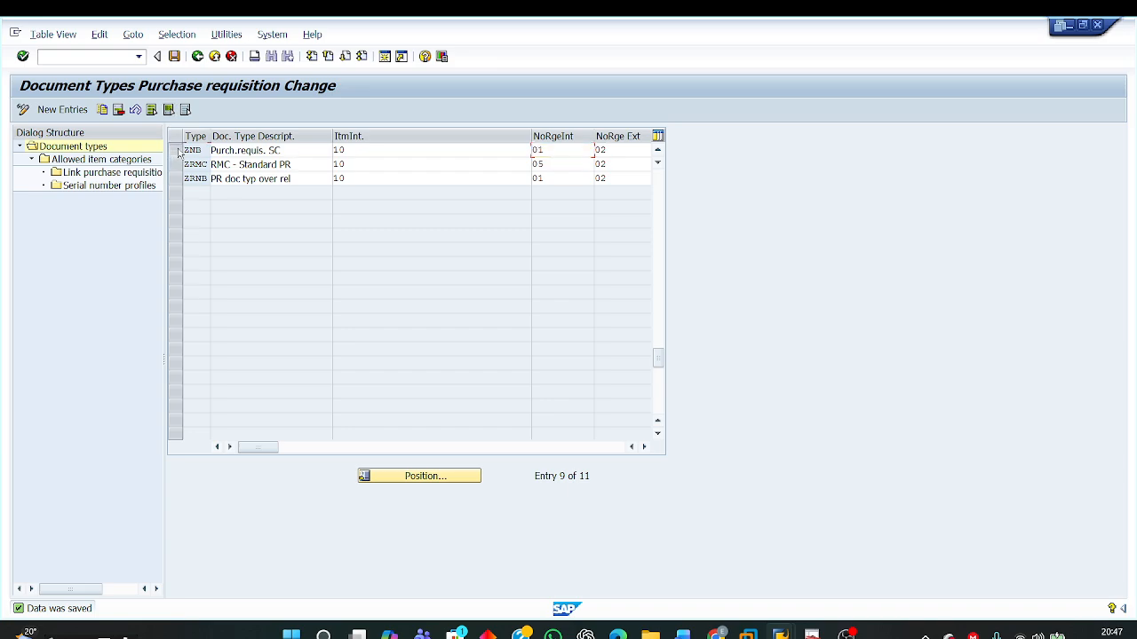
Step: Select document type ZNB with its field selection column in view and read the item category instruction in the Word document
{"action": "left_click", "coordinate": [176, 150]}
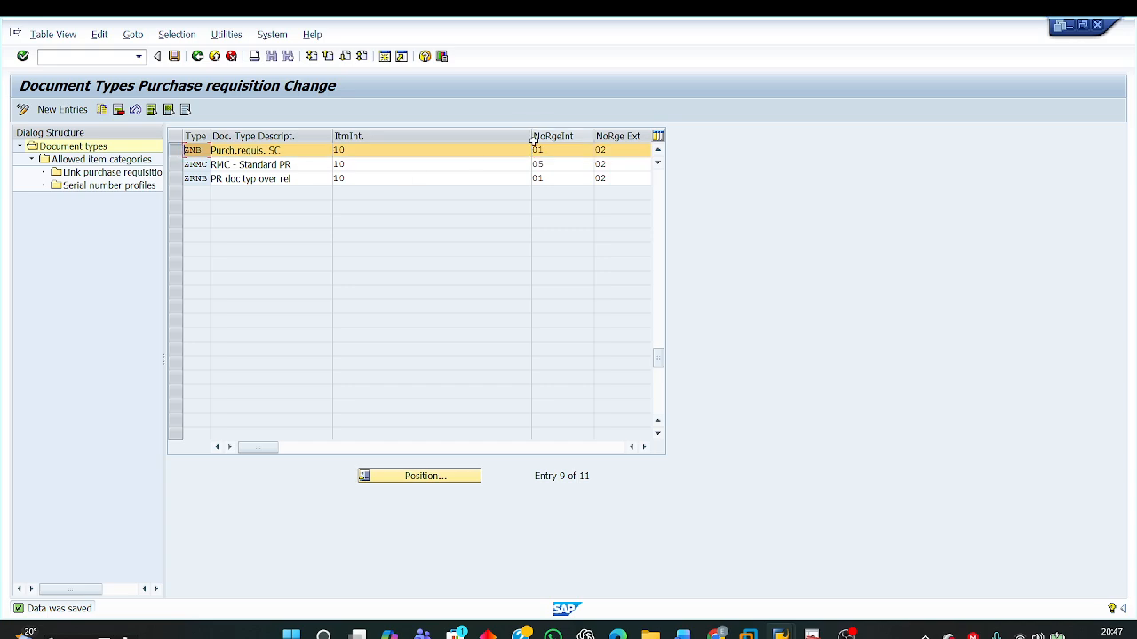
{"action": "left_click_drag", "start_coordinate": [531, 148], "coordinate": [443, 149]}
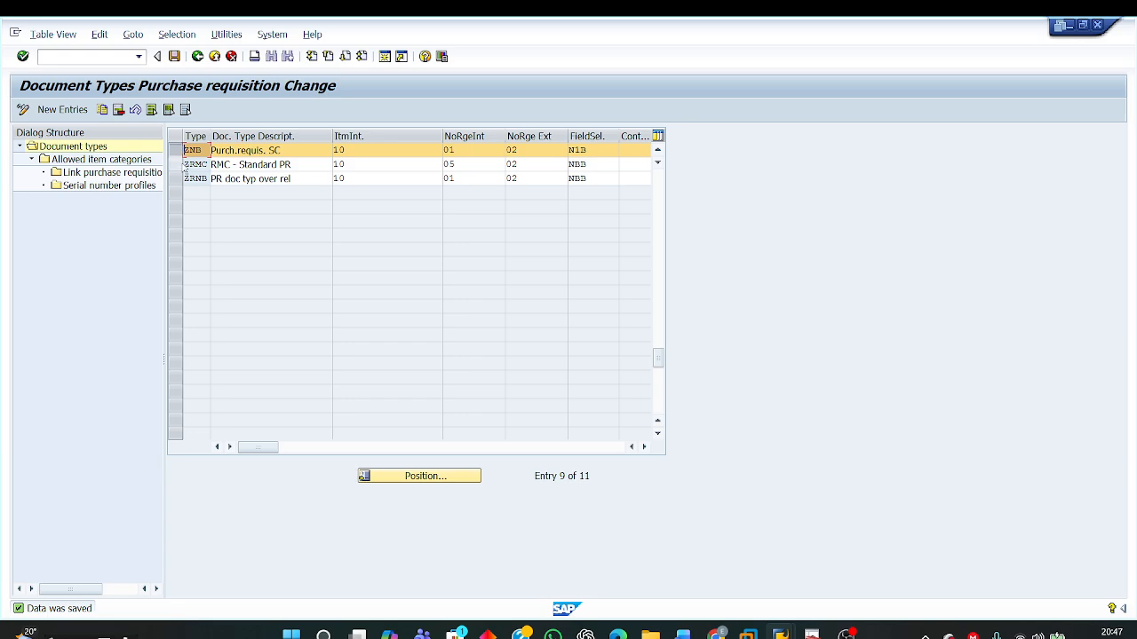
{"action": "left_click", "coordinate": [682, 633]}
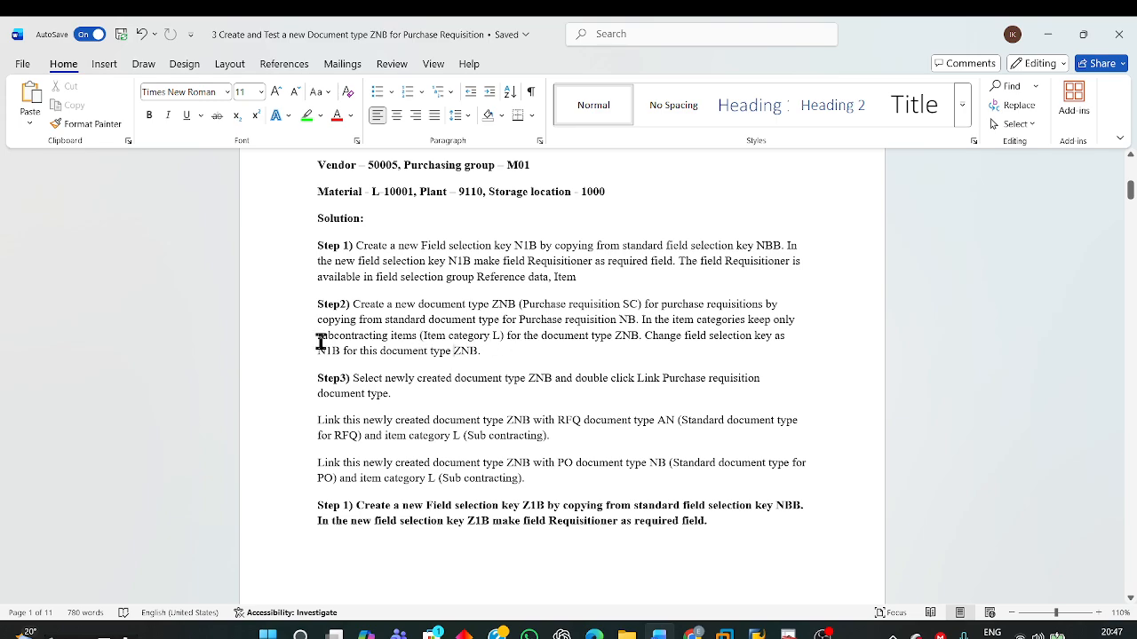
{"action": "left_click_drag", "start_coordinate": [320, 341], "coordinate": [640, 339]}
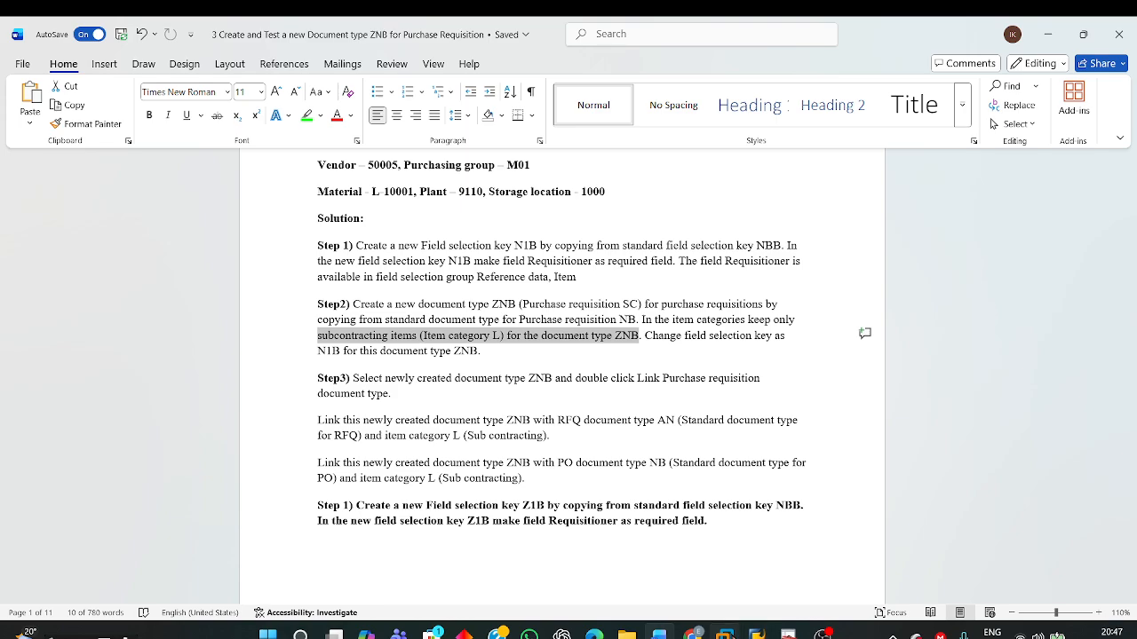
Step: Switch back to the SAP Document Types window and open the allowed item categories of ZNB
{"action": "mouse_move", "coordinate": [726, 633]}
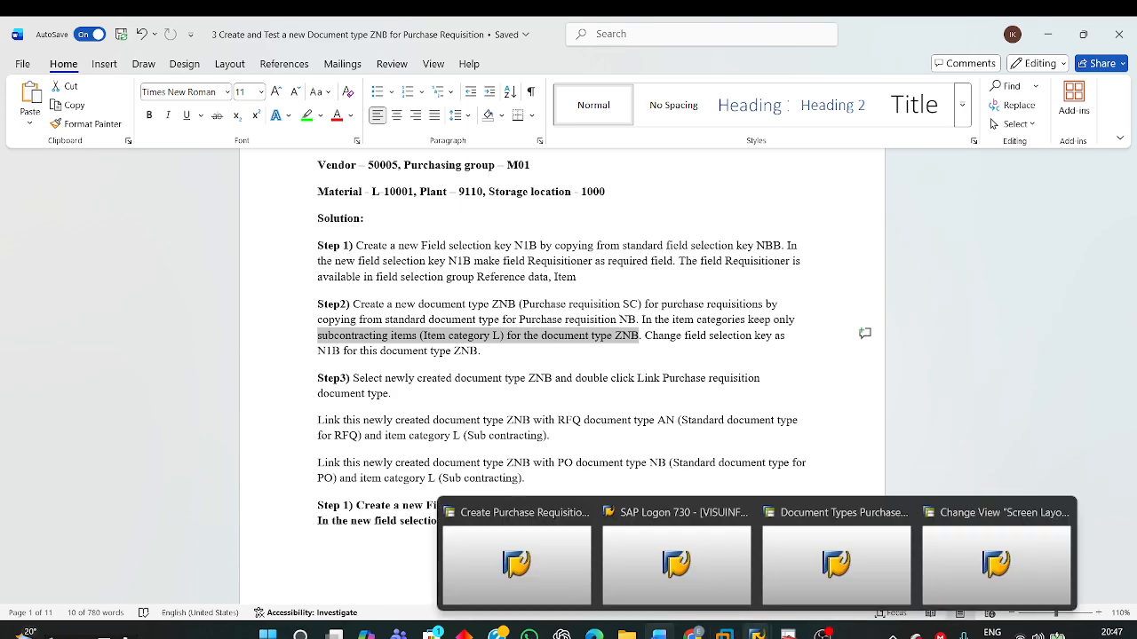
{"action": "left_click", "coordinate": [808, 572]}
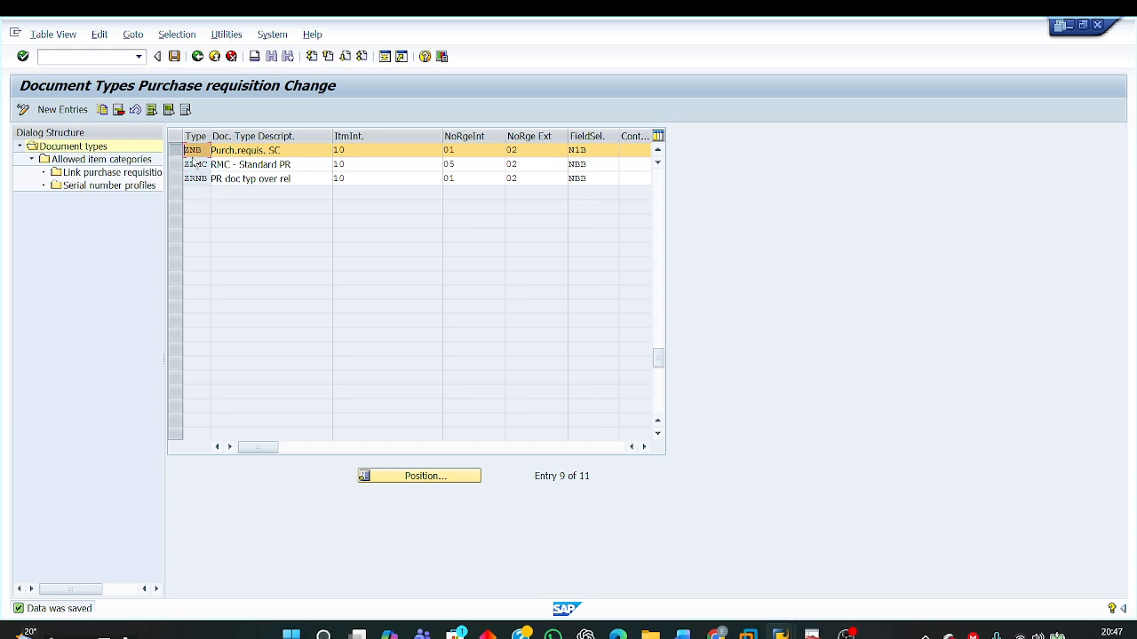
{"action": "left_click", "coordinate": [121, 160]}
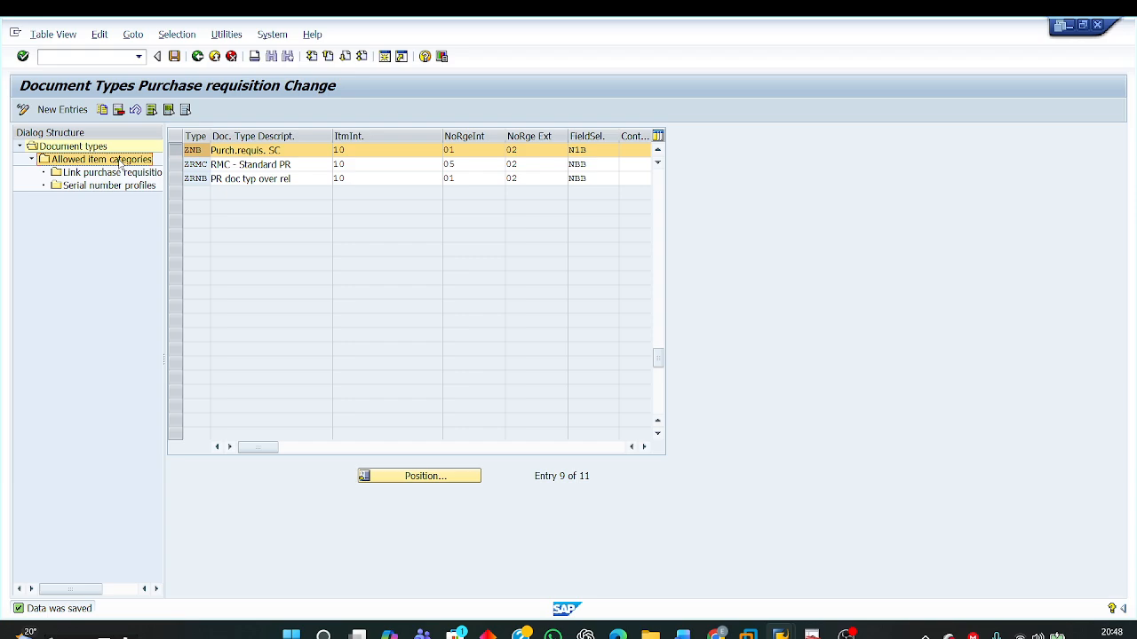
{"action": "double_click", "coordinate": [121, 161]}
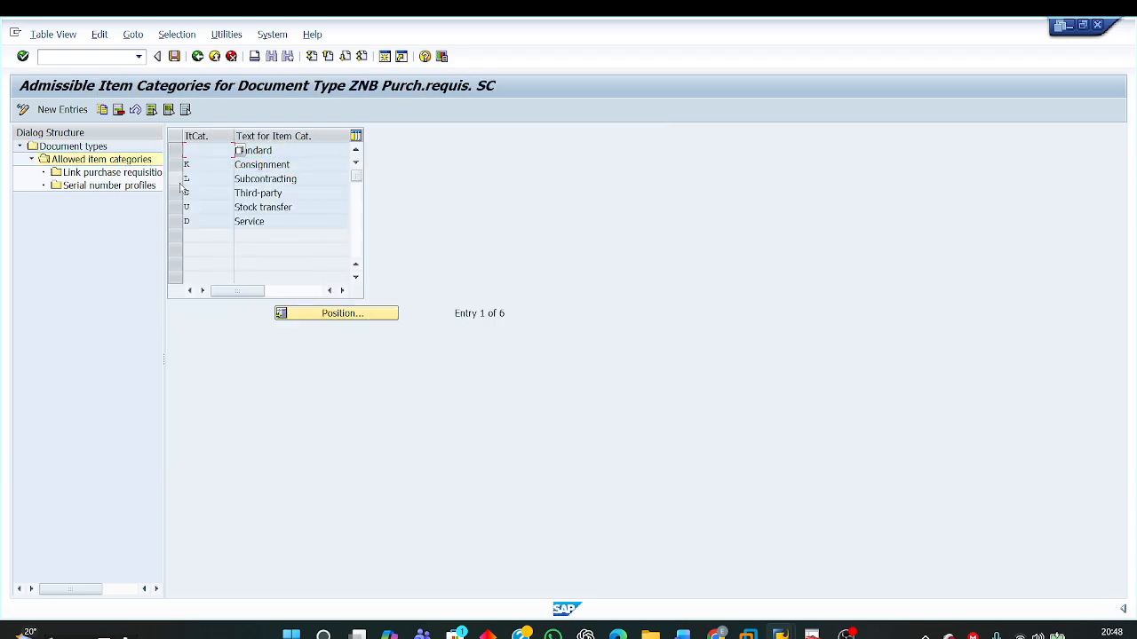
Step: Delete the Standard and Consignment item categories from ZNB, including all their dependent entries
{"action": "left_click", "coordinate": [175, 178]}
{"action": "left_click", "coordinate": [175, 179]}
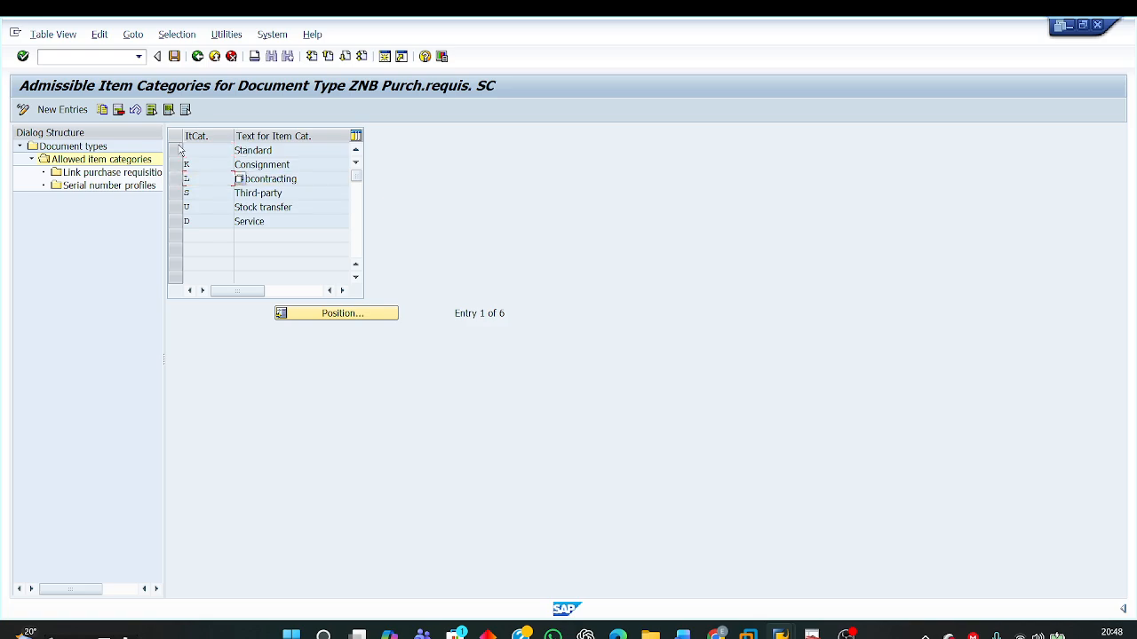
{"action": "left_click", "coordinate": [180, 150]}
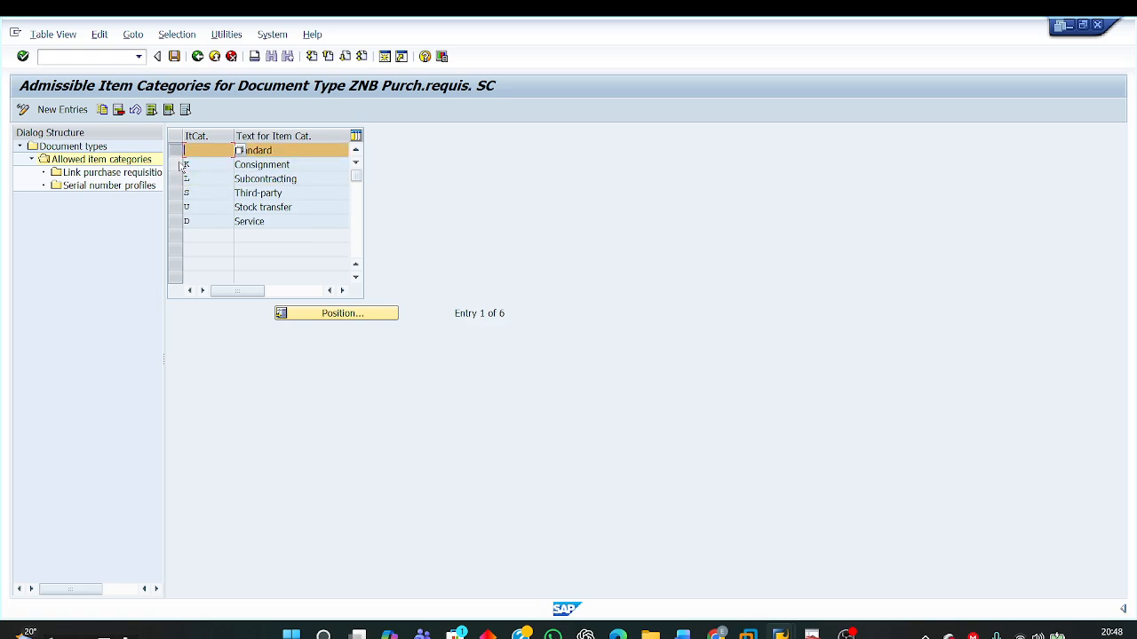
{"action": "left_click", "coordinate": [182, 165]}
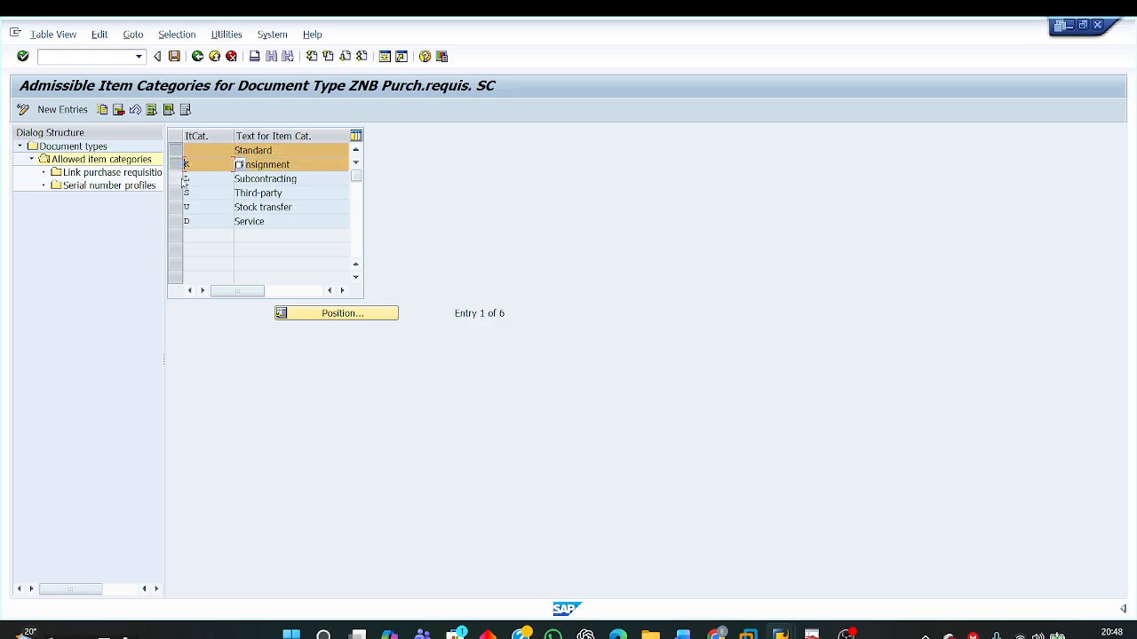
{"action": "left_click", "coordinate": [118, 109]}
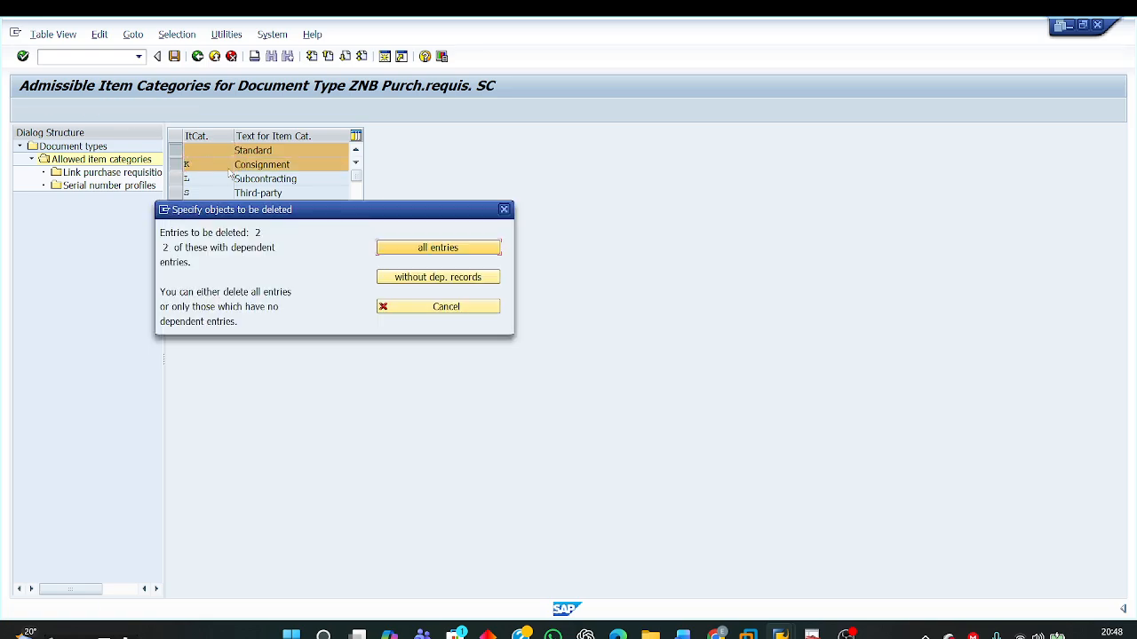
{"action": "left_click", "coordinate": [403, 249]}
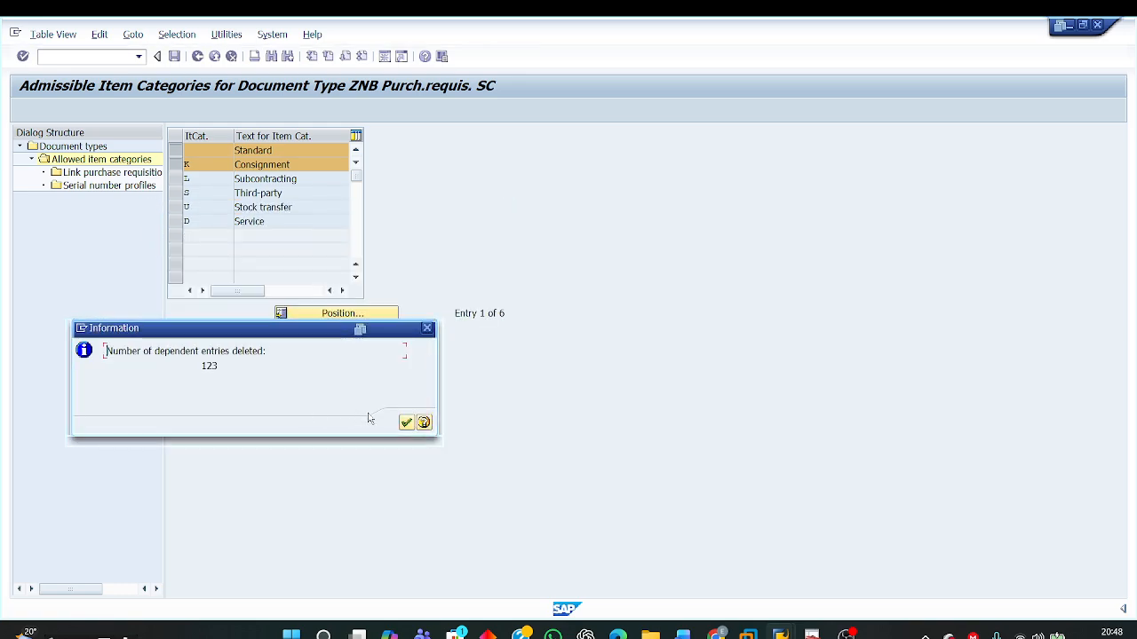
{"action": "left_click", "coordinate": [406, 423]}
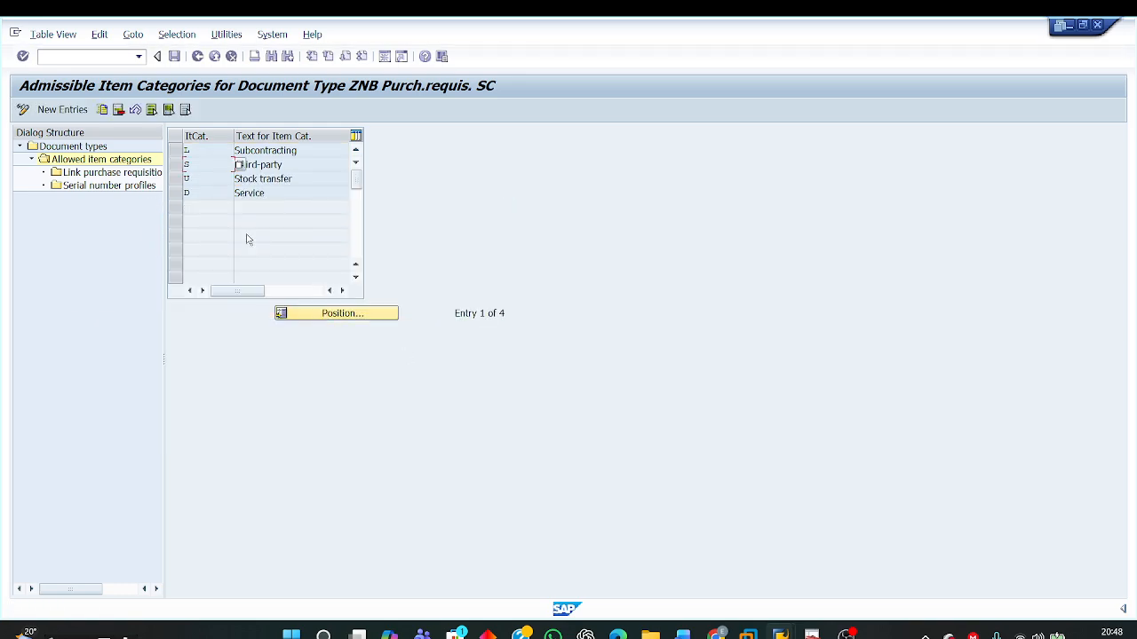
Step: Delete the Third-party, Stock transfer and Service item categories from ZNB with all dependent entries, keeping only Subcontracting
{"action": "left_click", "coordinate": [176, 165]}
{"action": "left_click", "coordinate": [176, 179]}
{"action": "left_click", "coordinate": [181, 193]}
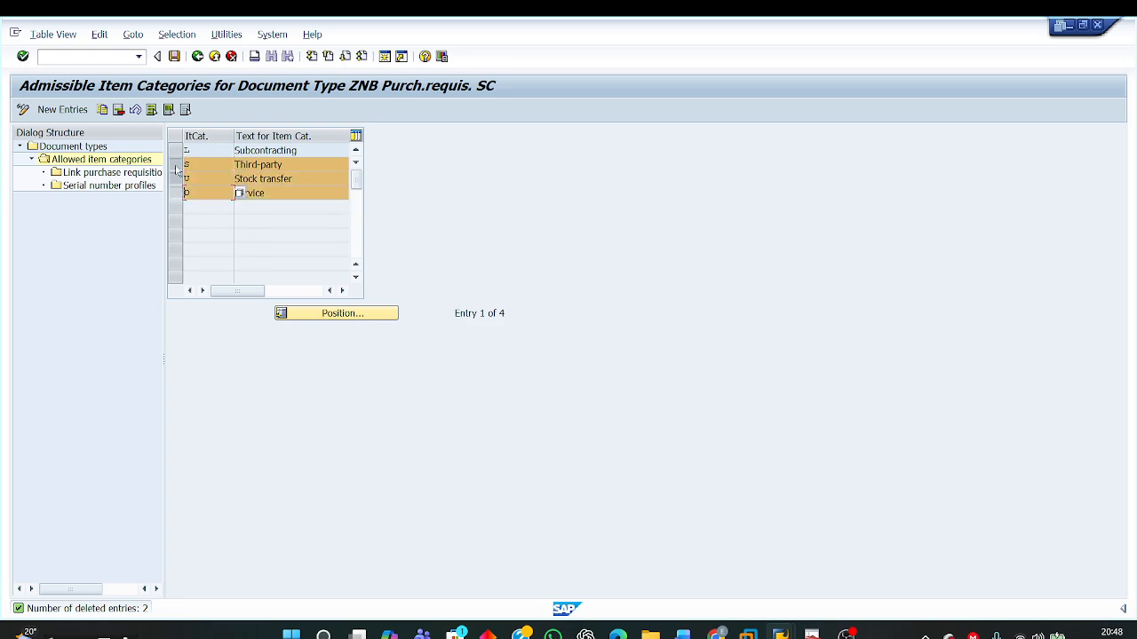
{"action": "left_click", "coordinate": [125, 114]}
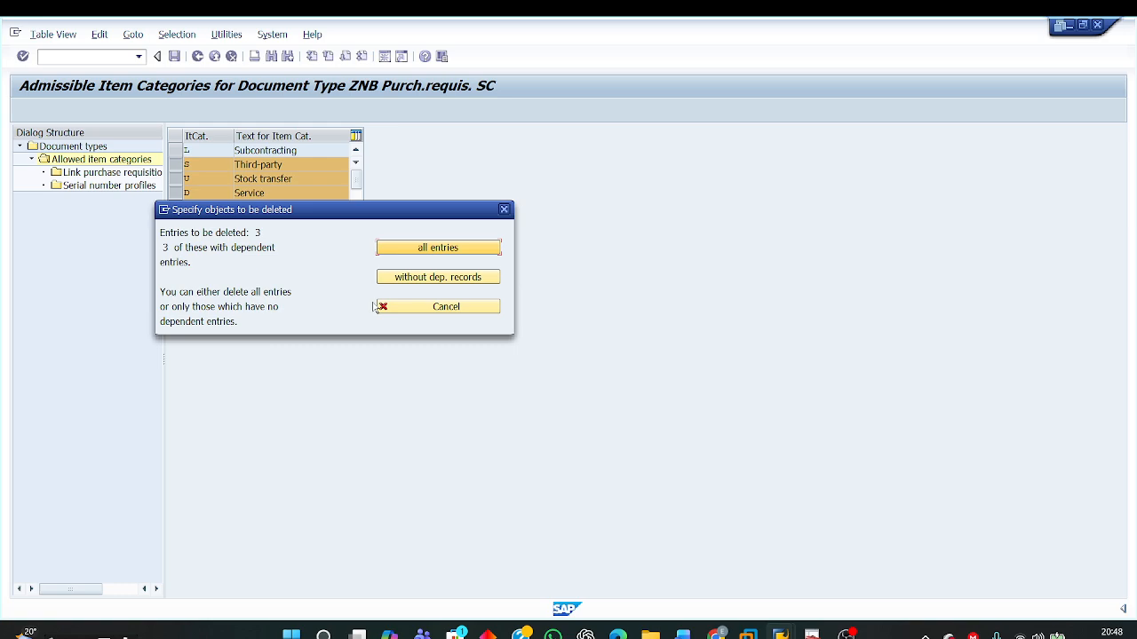
{"action": "left_click", "coordinate": [422, 250]}
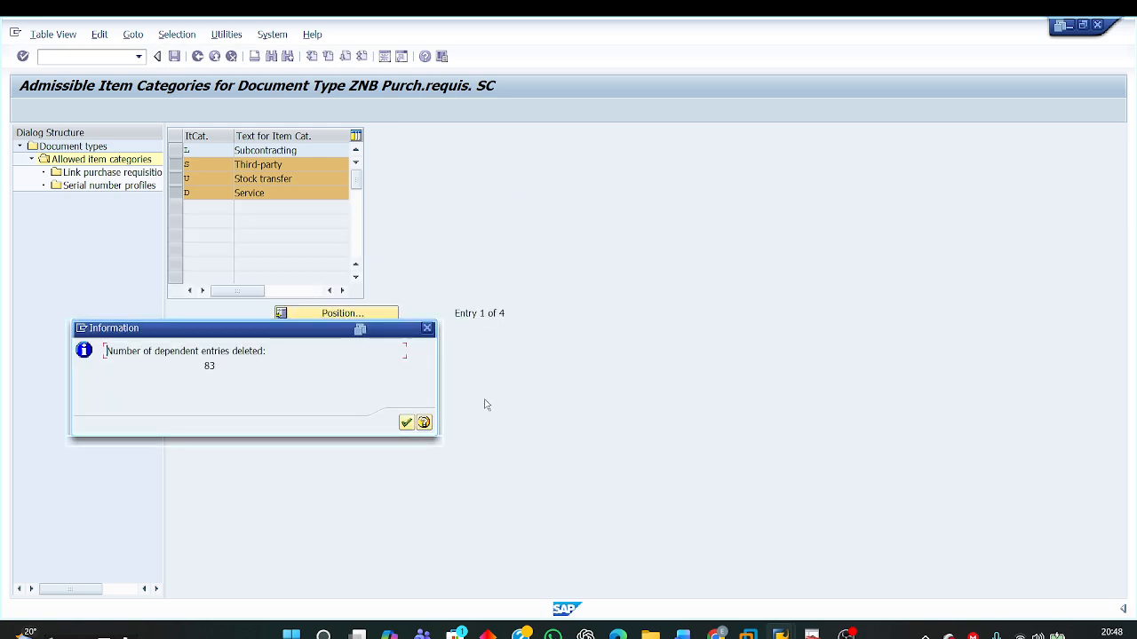
{"action": "left_click", "coordinate": [405, 423]}
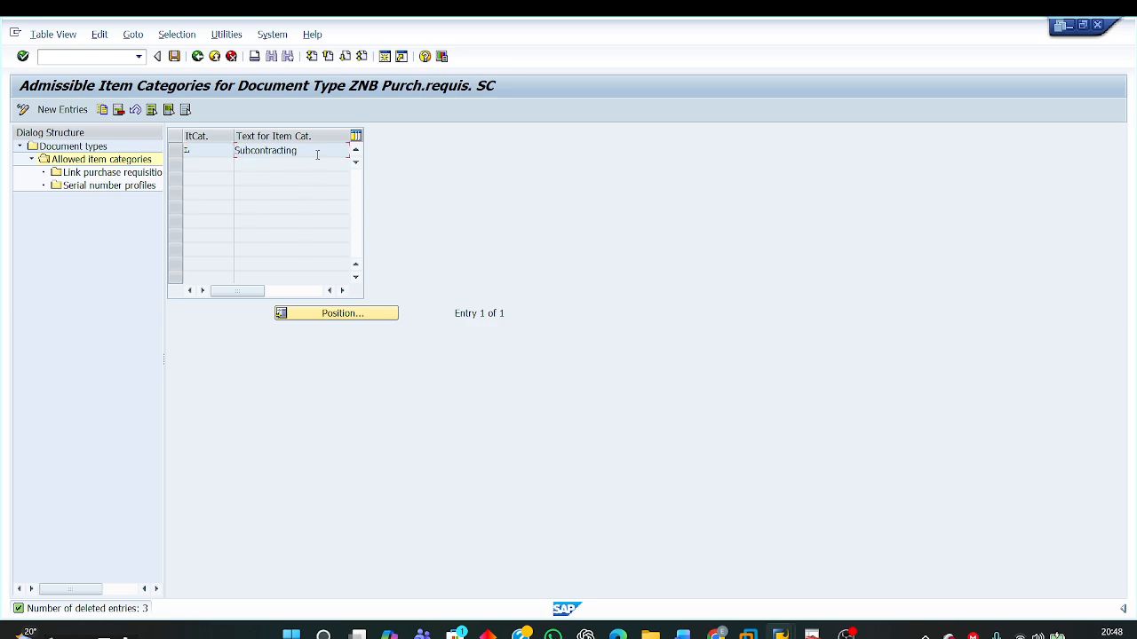
{"action": "double_click", "coordinate": [236, 150]}
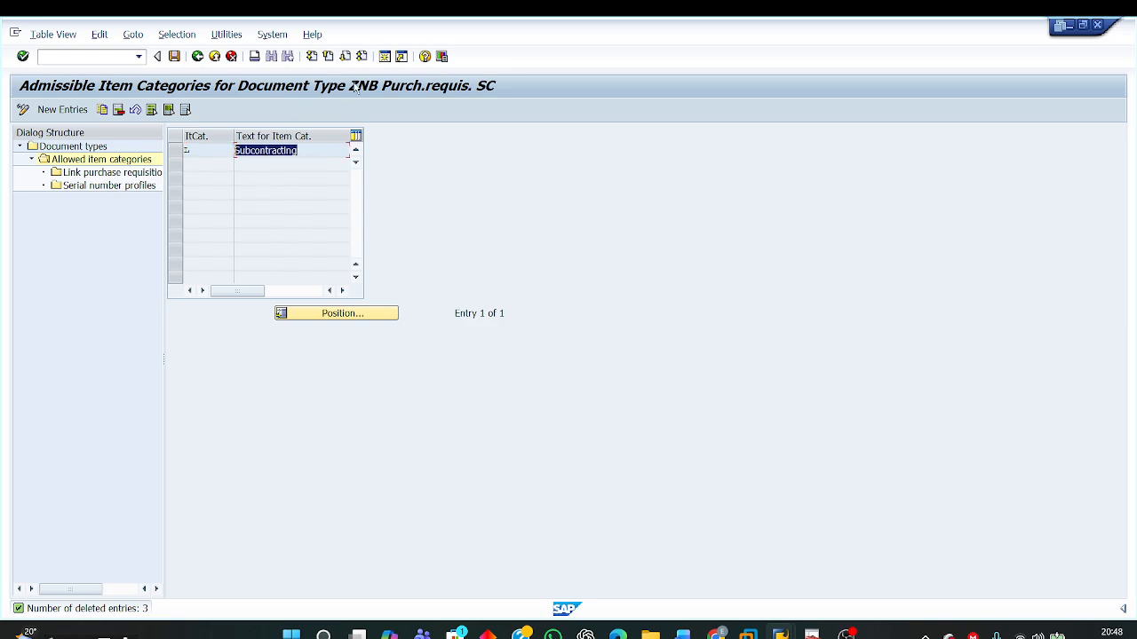
Step: Switch to the Word document and read the Step 3 instructions on linking ZNB with RFQ type AN and PO type NB
{"action": "mouse_move", "coordinate": [682, 631]}
{"action": "left_click", "coordinate": [655, 580]}
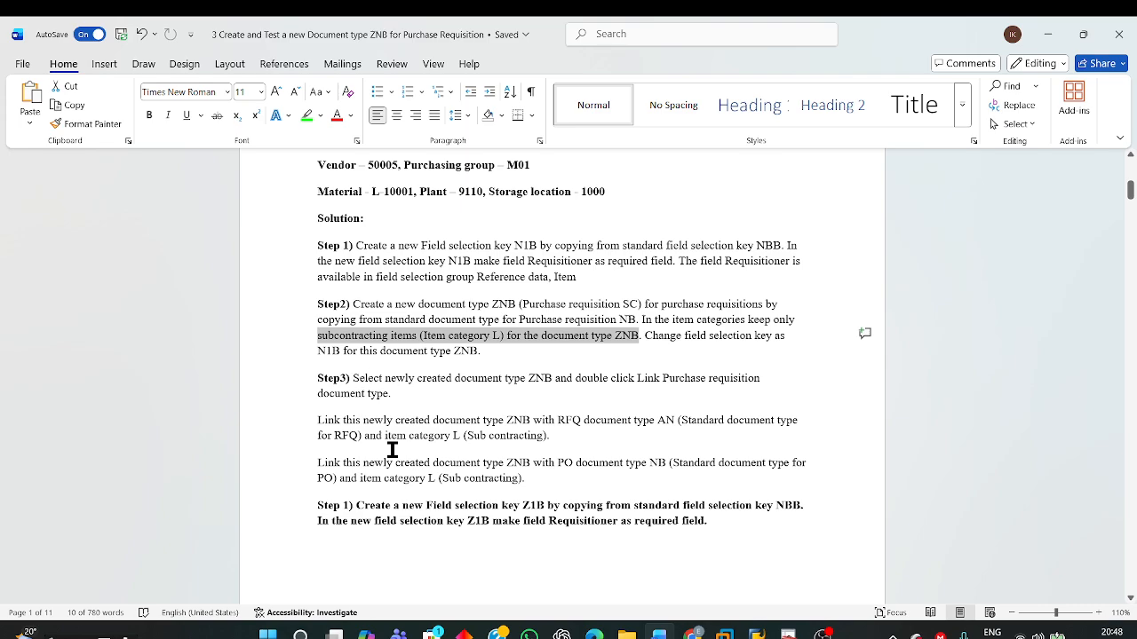
{"action": "left_click_drag", "start_coordinate": [316, 421], "coordinate": [695, 436]}
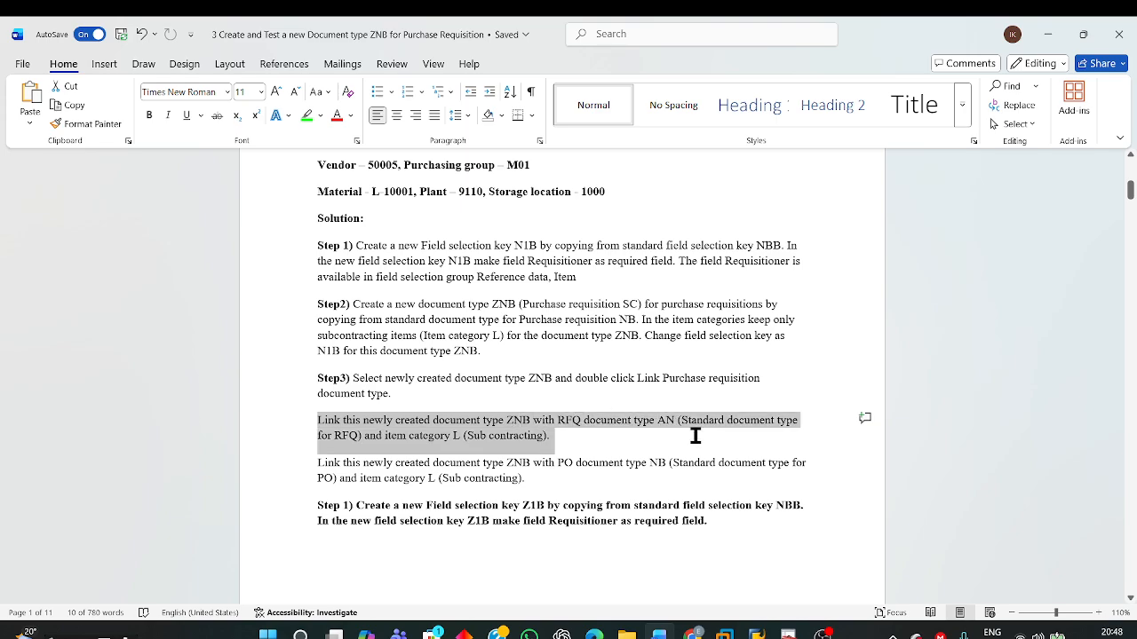
{"action": "left_click", "coordinate": [480, 482]}
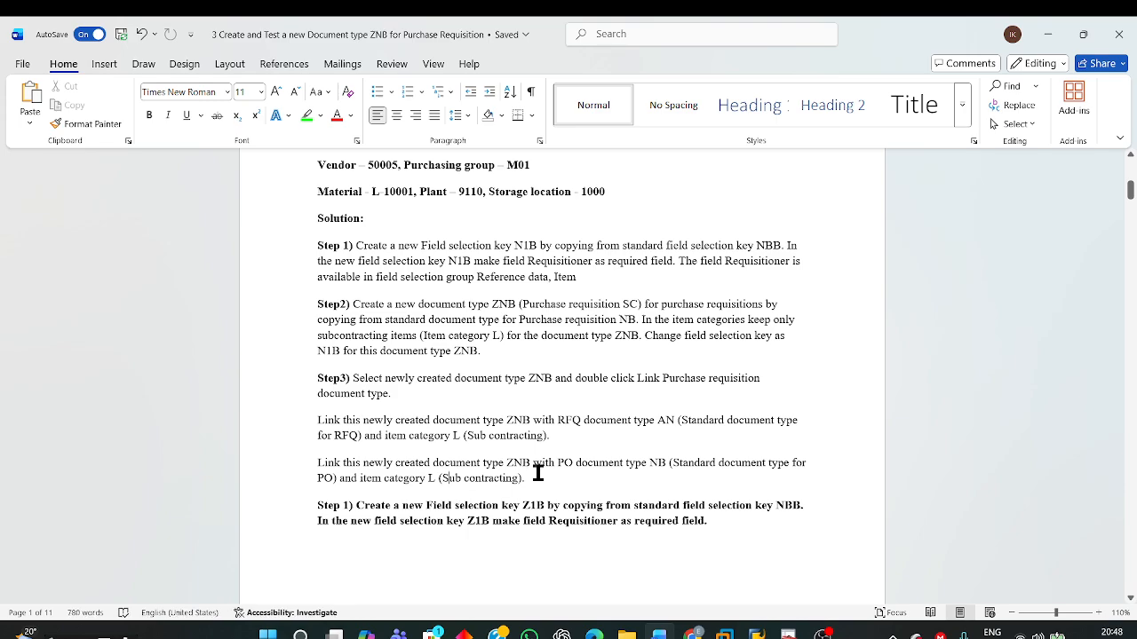
{"action": "left_click_drag", "start_coordinate": [557, 462], "coordinate": [702, 477]}
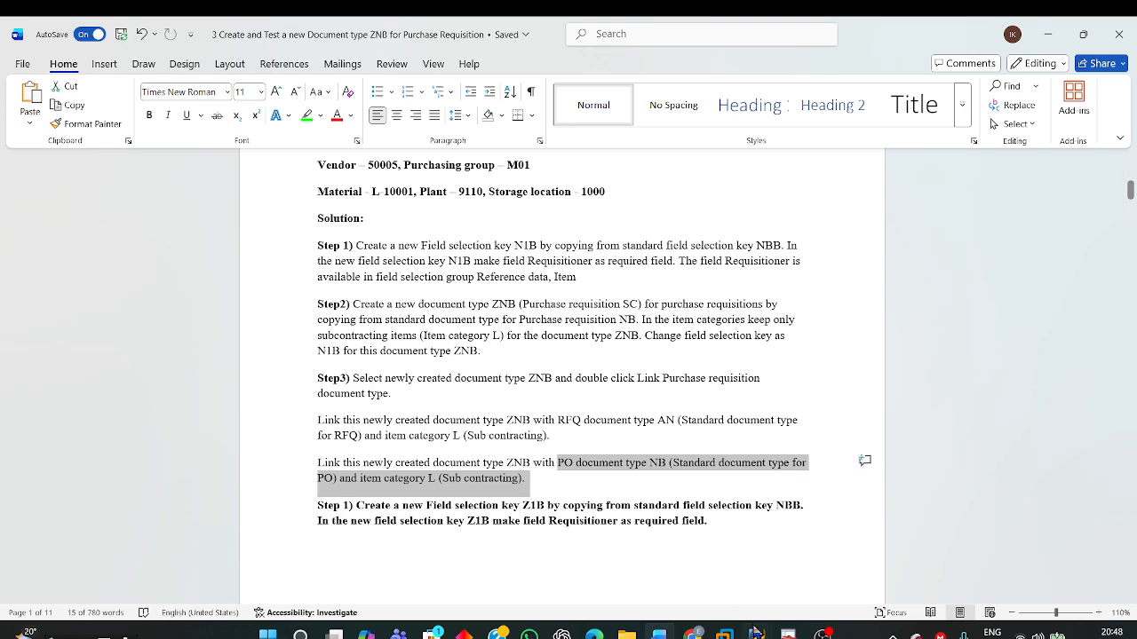
Step: Return to the SAP document types list, widen the dialog structure, and open the purchase requisition document type links for ZNB
{"action": "mouse_move", "coordinate": [756, 632]}
{"action": "left_click", "coordinate": [847, 564]}
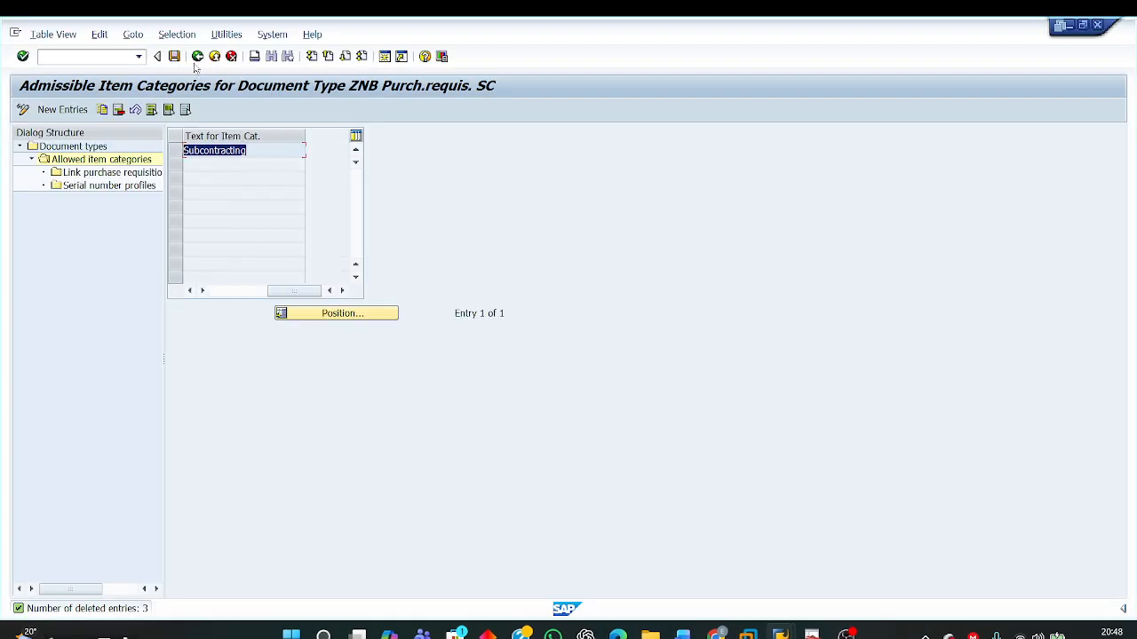
{"action": "left_click", "coordinate": [218, 292]}
{"action": "left_click", "coordinate": [197, 56]}
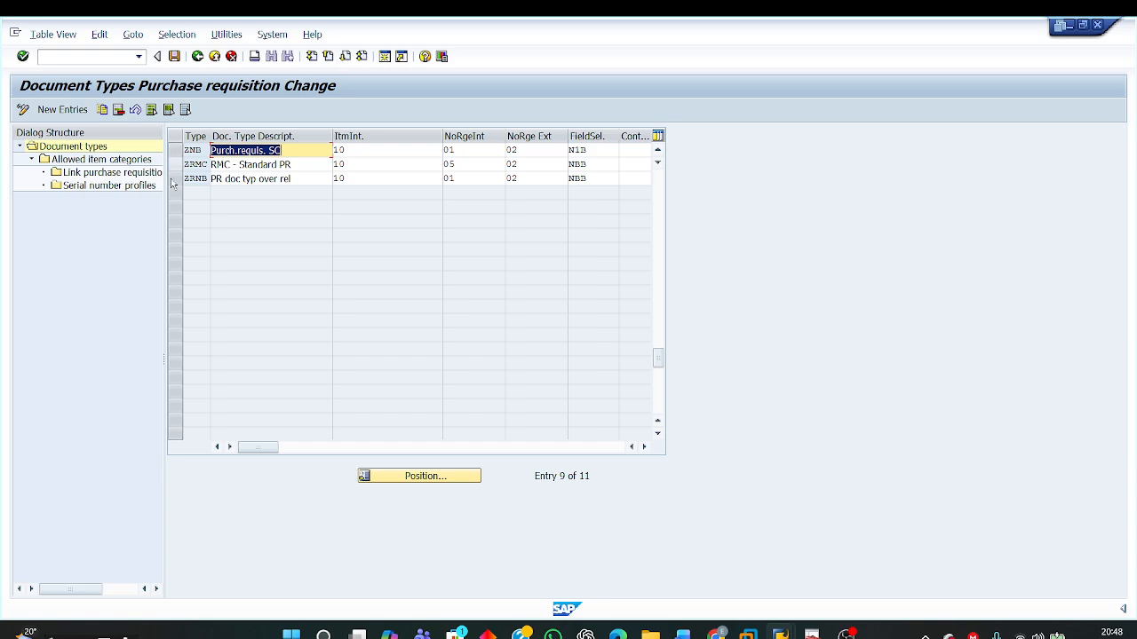
{"action": "left_click_drag", "start_coordinate": [167, 254], "coordinate": [281, 282]}
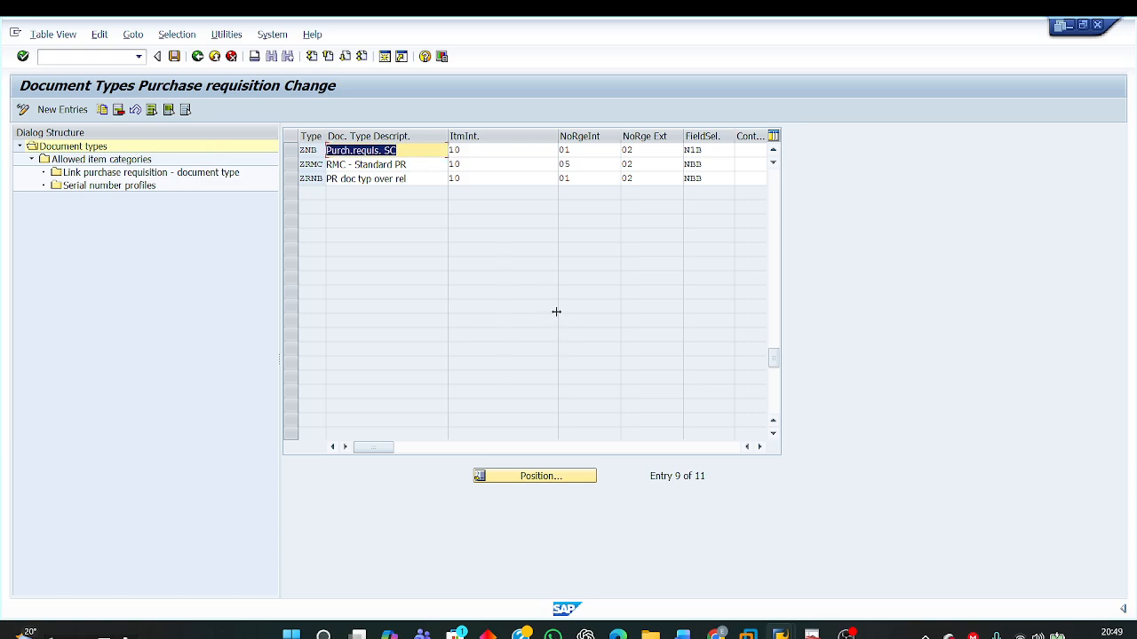
{"action": "left_click", "coordinate": [199, 172]}
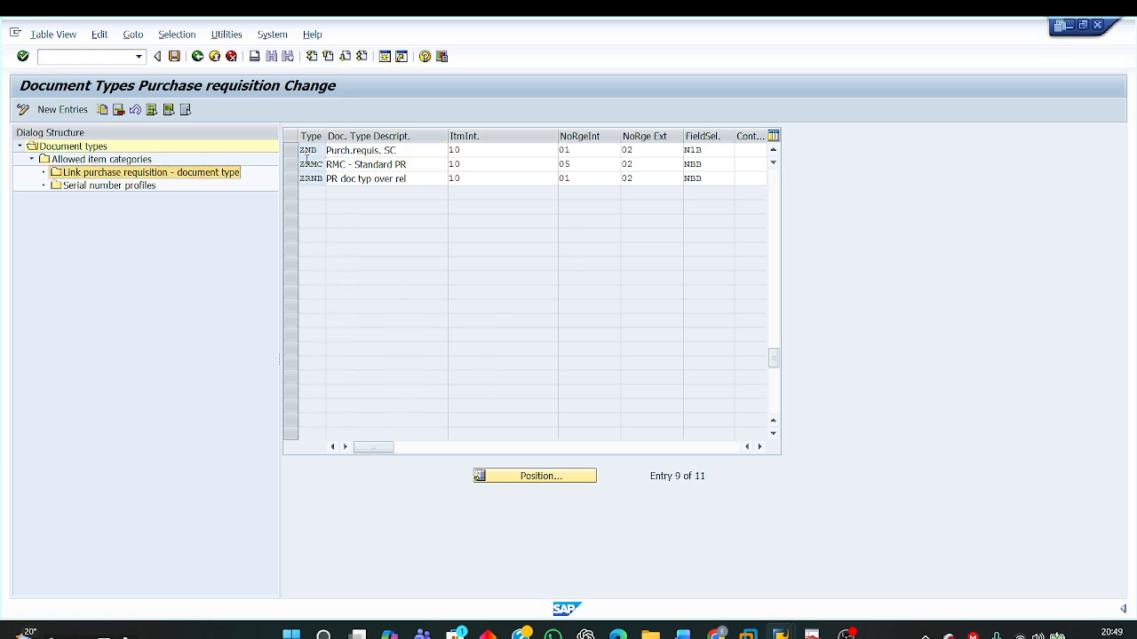
{"action": "left_click", "coordinate": [291, 153]}
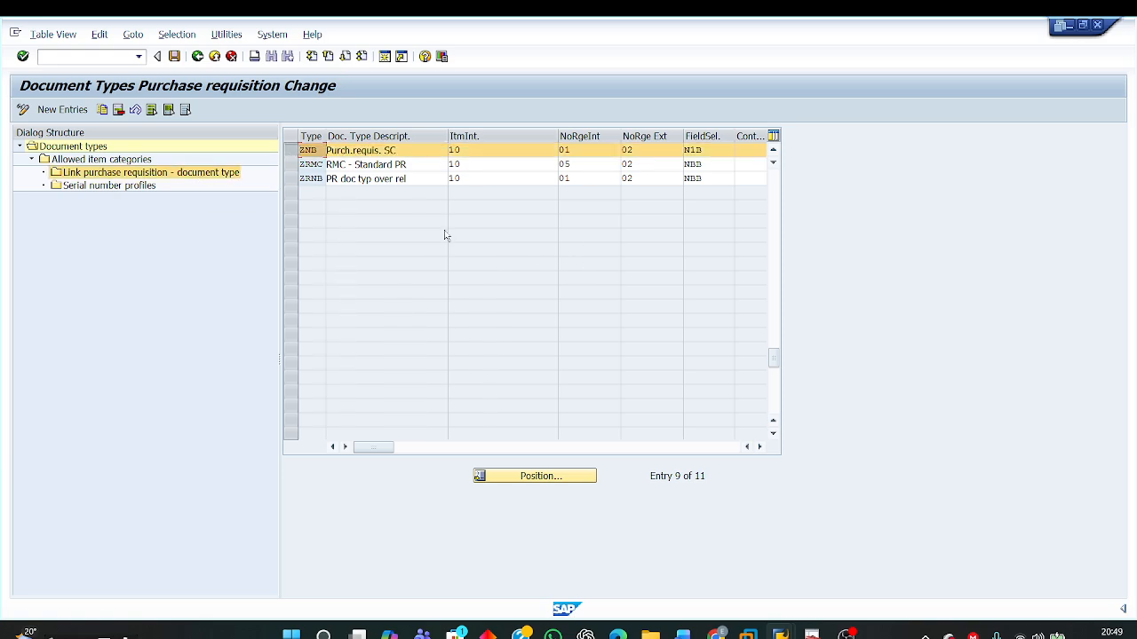
{"action": "double_click", "coordinate": [134, 177]}
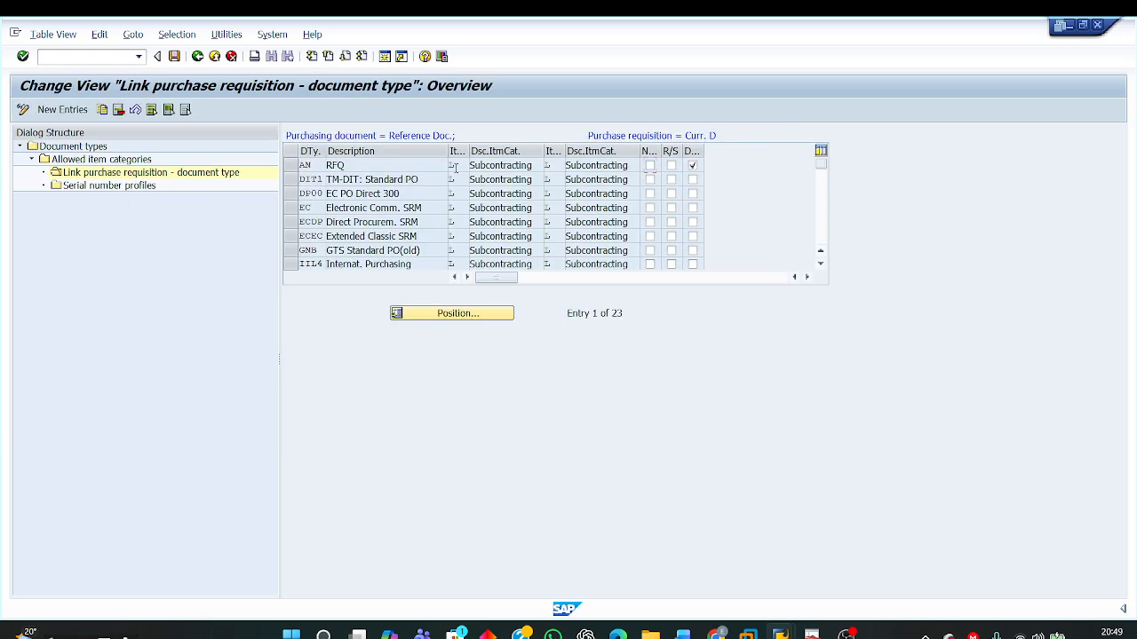
Step: Examine the AN (RFQ) link entry, comparing the item categories of the purchasing document and the purchase requisition
{"action": "left_click_drag", "start_coordinate": [354, 166], "coordinate": [277, 164]}
{"action": "left_click", "coordinate": [455, 166]}
{"action": "left_click", "coordinate": [552, 165]}
{"action": "left_click_drag", "start_coordinate": [586, 133], "coordinate": [718, 135]}
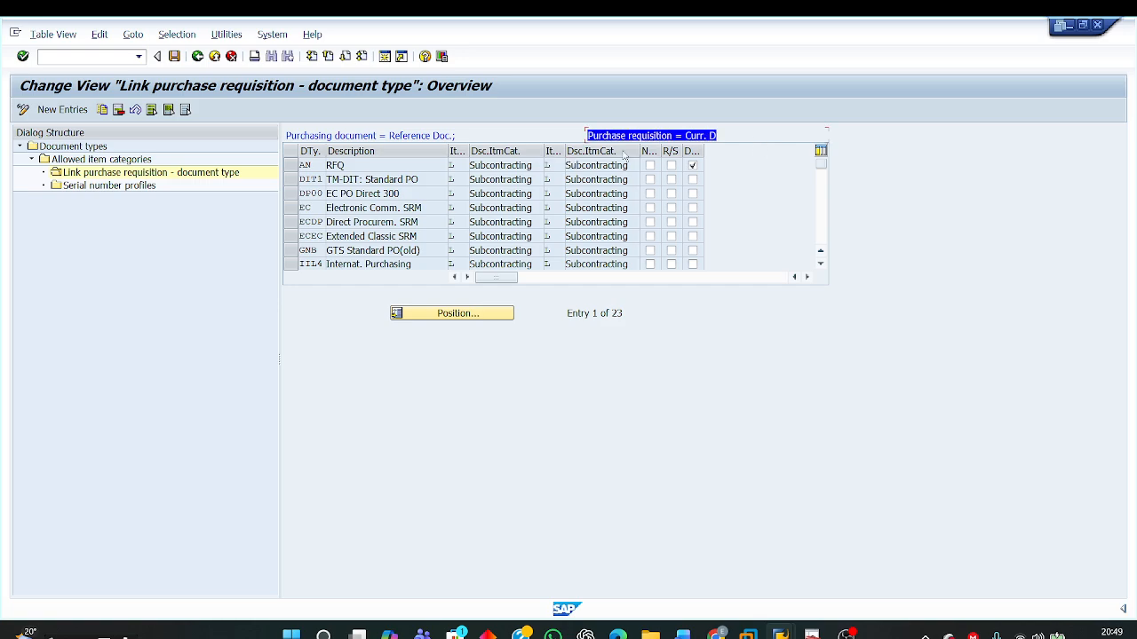
{"action": "left_click", "coordinate": [462, 165]}
{"action": "left_click_drag", "start_coordinate": [534, 166], "coordinate": [451, 167]}
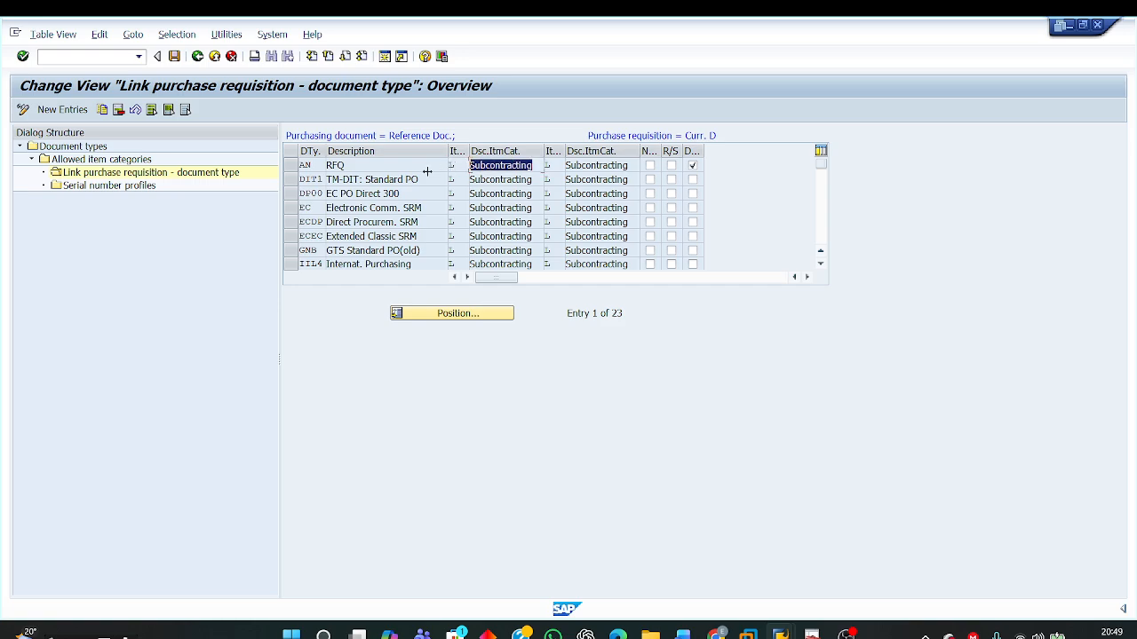
{"action": "left_click", "coordinate": [341, 166]}
{"action": "left_click_drag", "start_coordinate": [346, 163], "coordinate": [278, 163]}
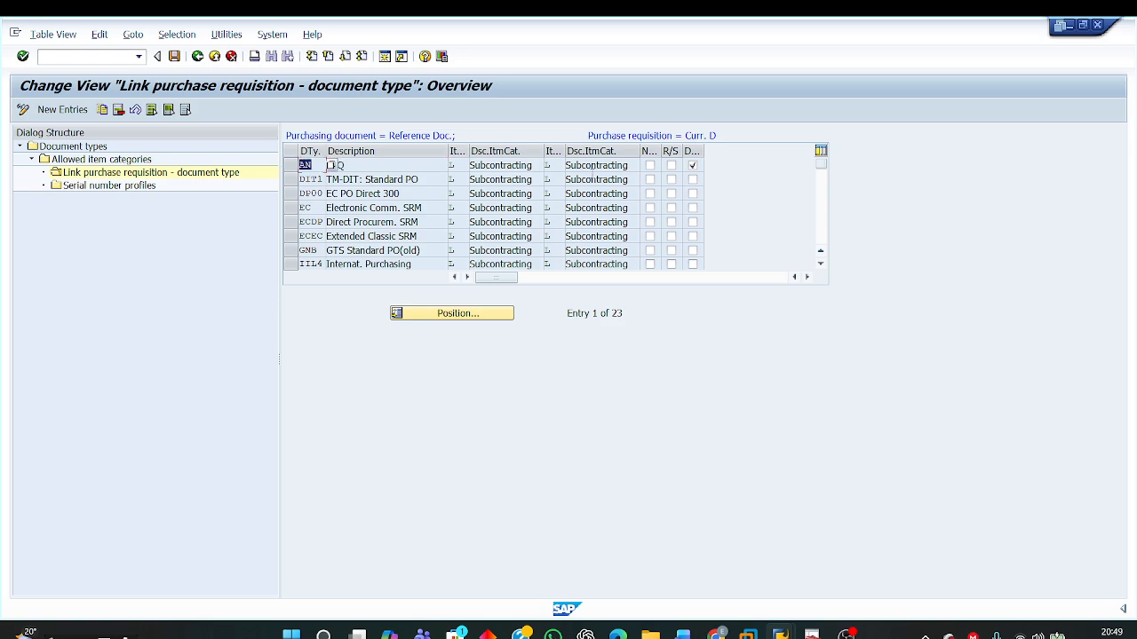
{"action": "left_click", "coordinate": [569, 165]}
{"action": "left_click_drag", "start_coordinate": [632, 169], "coordinate": [551, 169]}
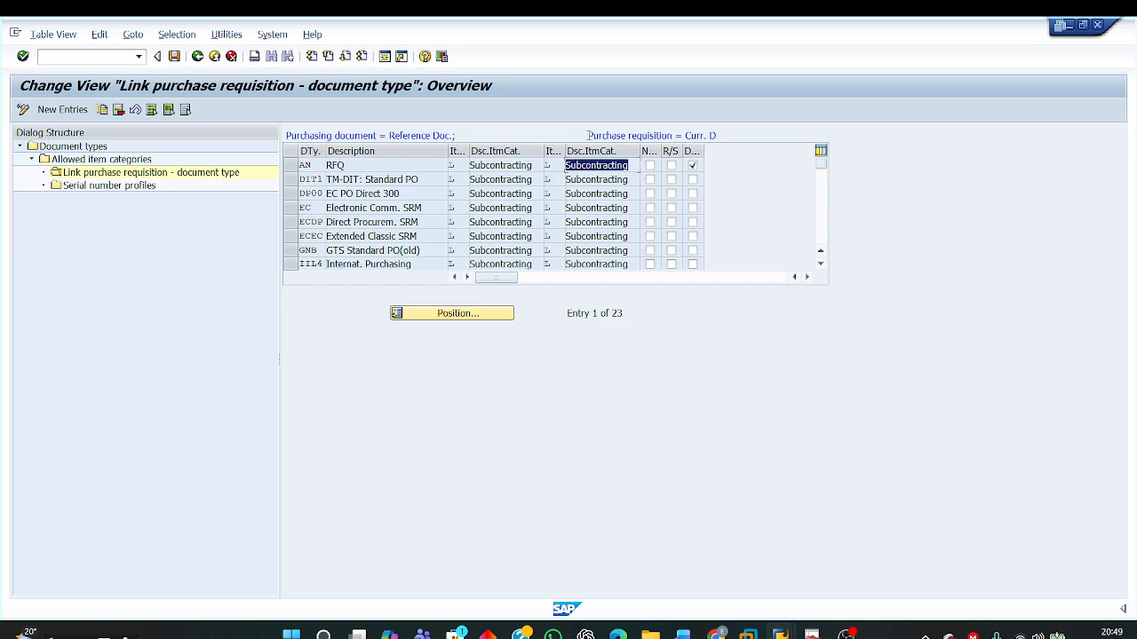
{"action": "left_click_drag", "start_coordinate": [588, 133], "coordinate": [765, 143]}
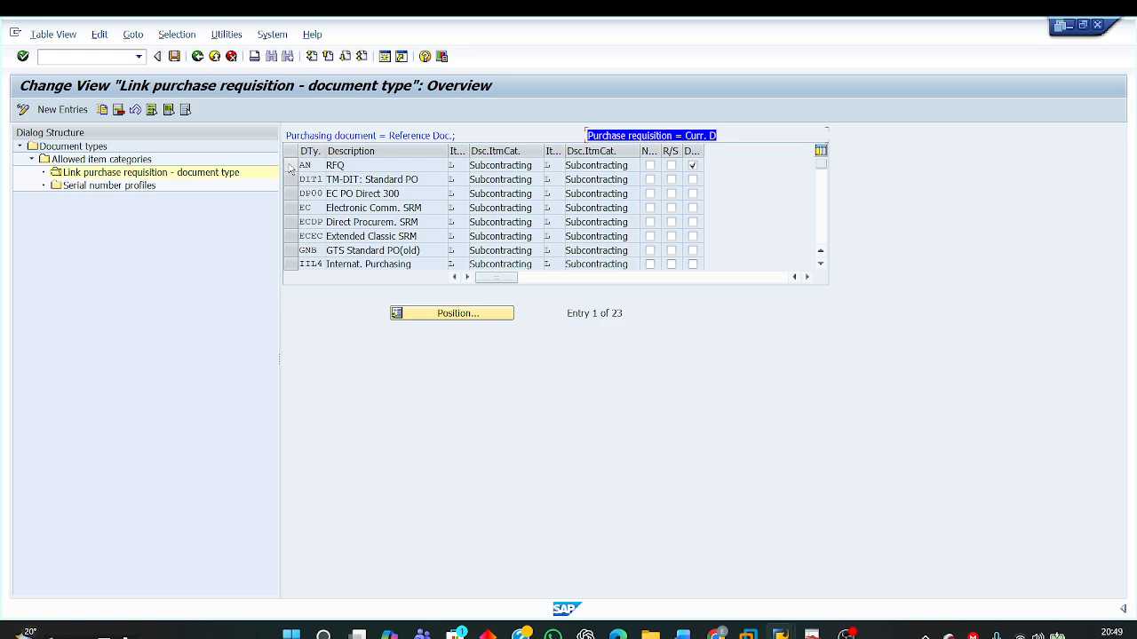
Step: Check in the Word document which RFQ and PO document types ZNB must link to, then return to the SAP link view
{"action": "mouse_move", "coordinate": [683, 634]}
{"action": "left_click", "coordinate": [688, 584]}
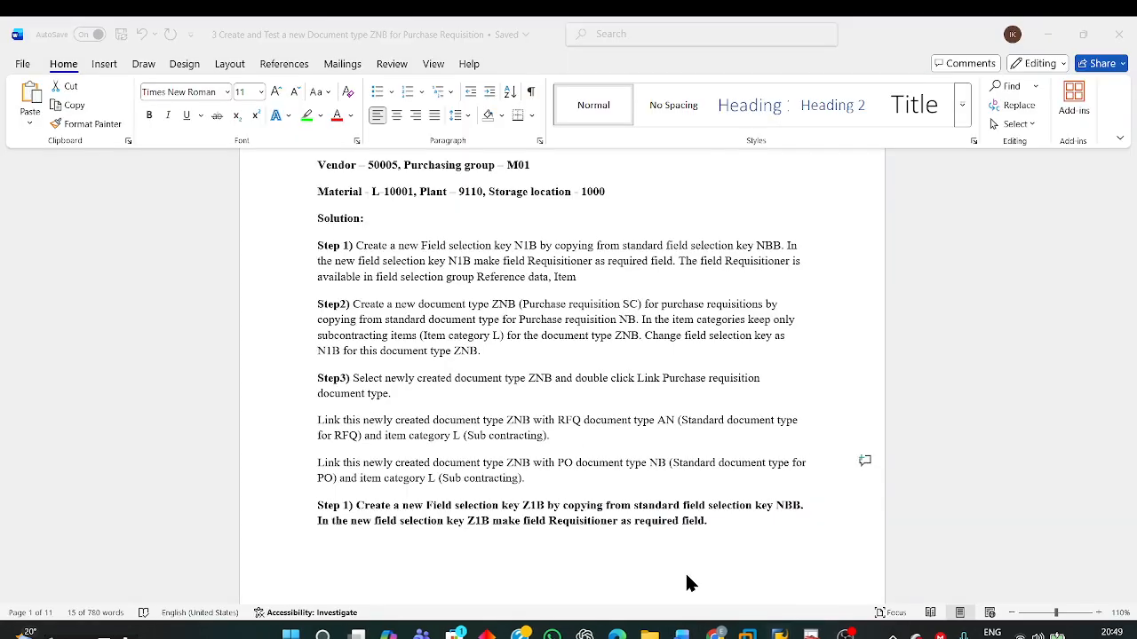
{"action": "left_click", "coordinate": [653, 473]}
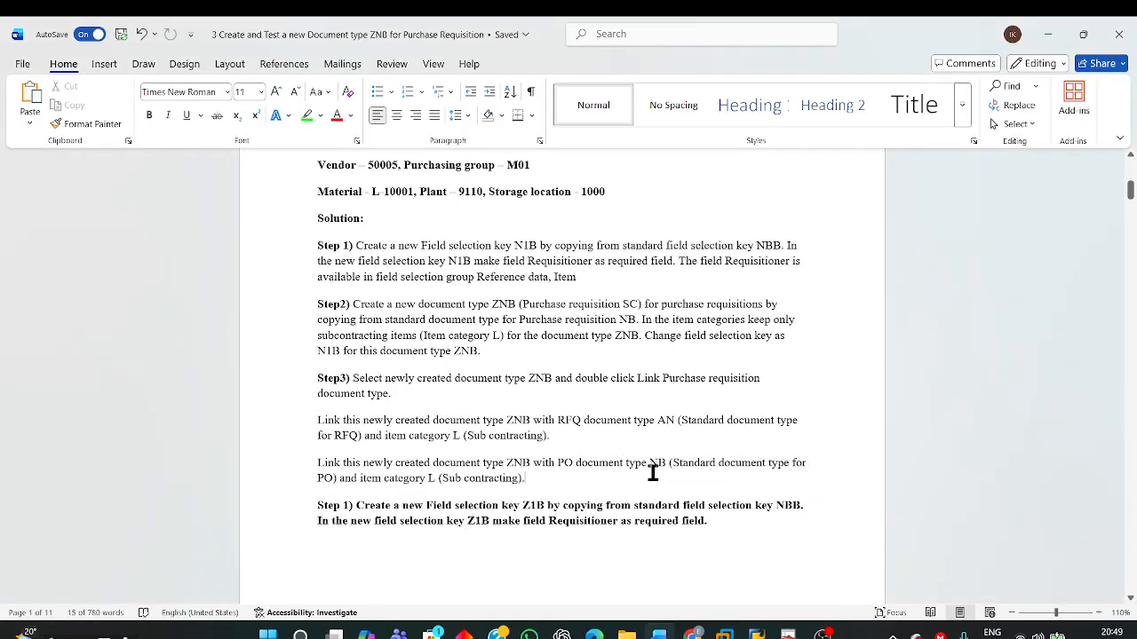
{"action": "left_click_drag", "start_coordinate": [533, 423], "coordinate": [673, 423]}
{"action": "left_click_drag", "start_coordinate": [557, 462], "coordinate": [667, 464]}
{"action": "mouse_move", "coordinate": [756, 633]}
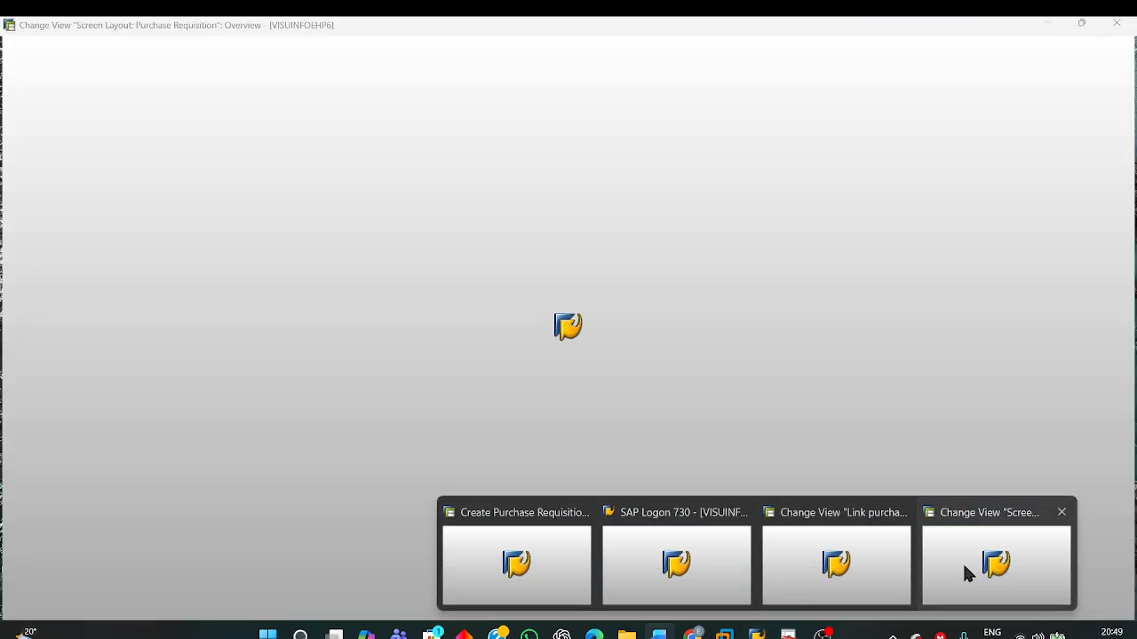
{"action": "left_click", "coordinate": [830, 560]}
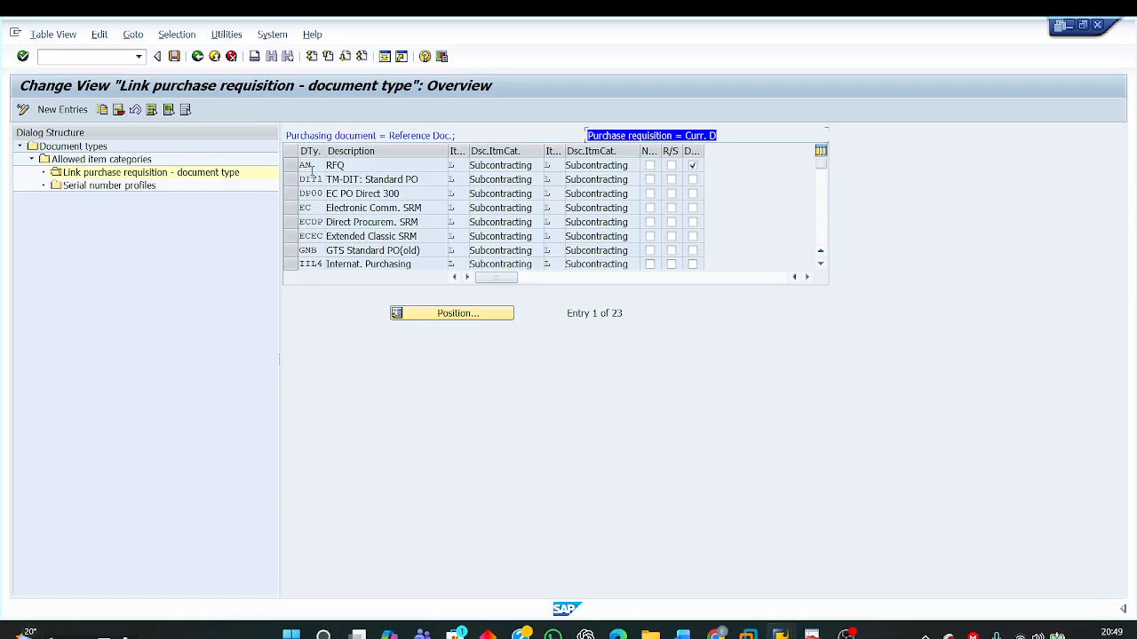
Step: Examine the AN (RFQ) and NB (Standard PO) link entries, comparing the item categories on the purchasing document and purchase requisition sides
{"action": "double_click", "coordinate": [307, 166]}
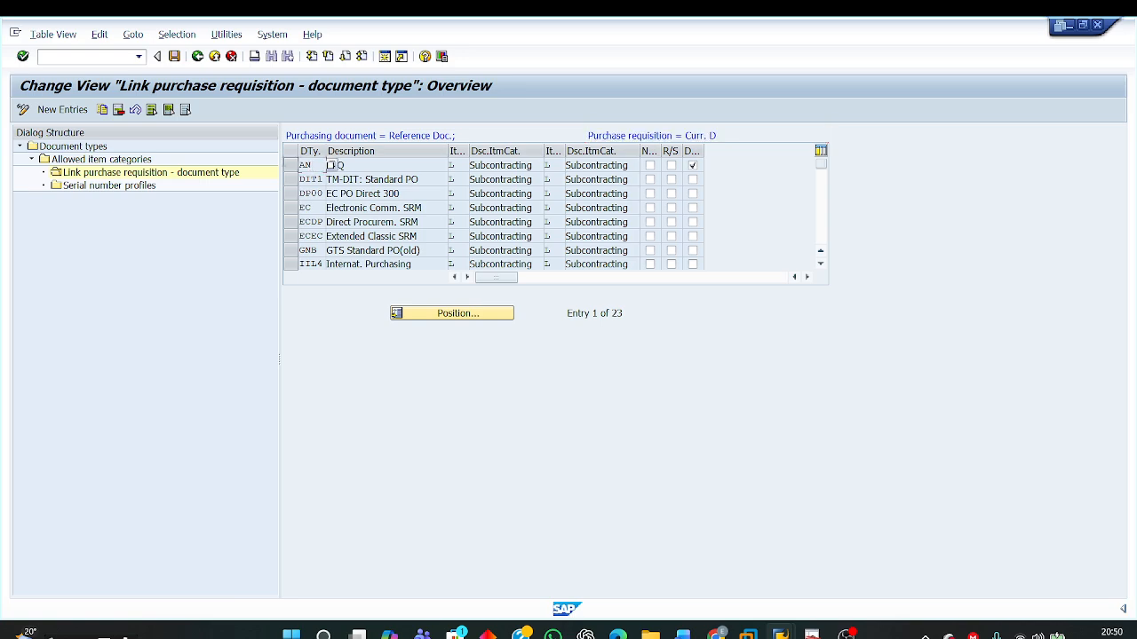
{"action": "left_click", "coordinate": [818, 230]}
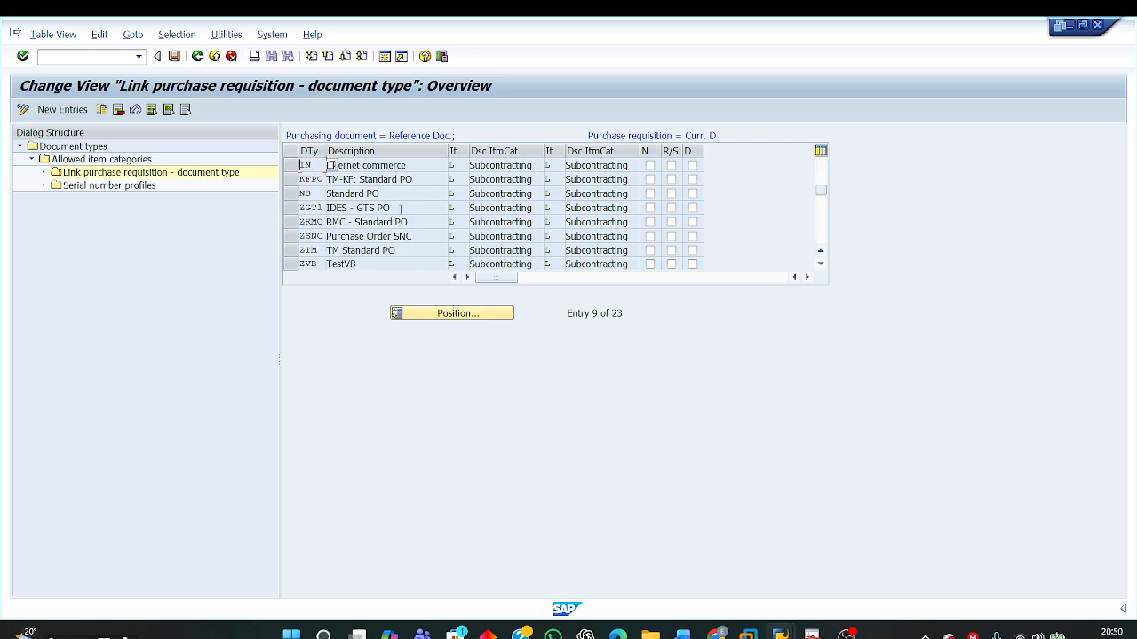
{"action": "left_click_drag", "start_coordinate": [382, 194], "coordinate": [286, 193]}
{"action": "double_click", "coordinate": [451, 193]}
{"action": "double_click", "coordinate": [548, 193]}
{"action": "left_click", "coordinate": [596, 193]}
{"action": "left_click_drag", "start_coordinate": [631, 193], "coordinate": [565, 194]}
{"action": "left_click_drag", "start_coordinate": [586, 135], "coordinate": [716, 135]}
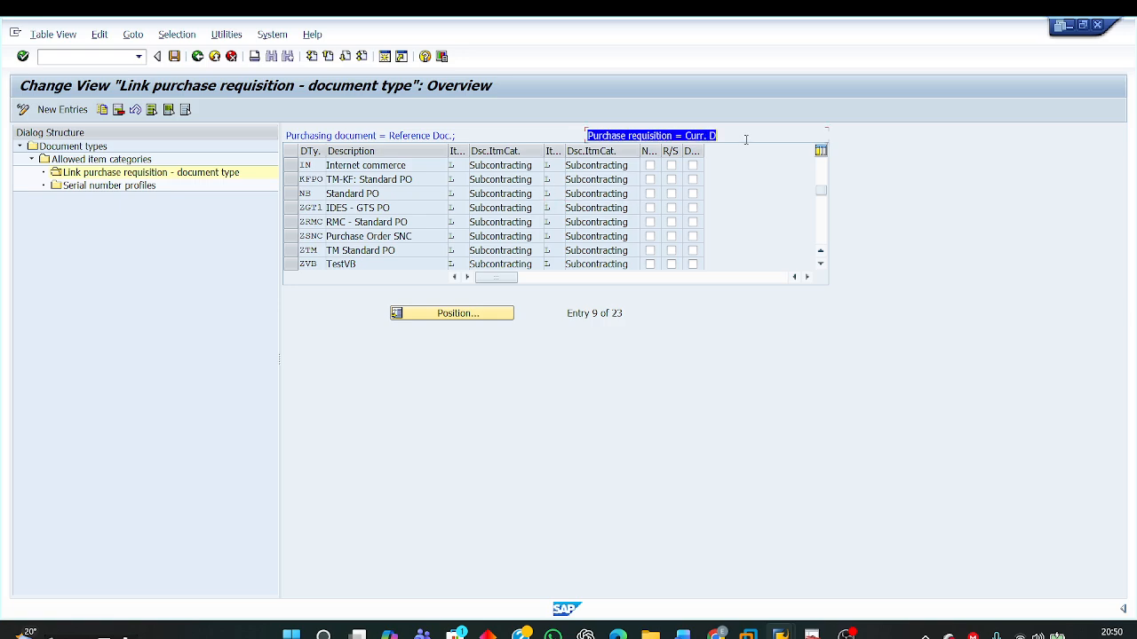
{"action": "left_click", "coordinate": [296, 194]}
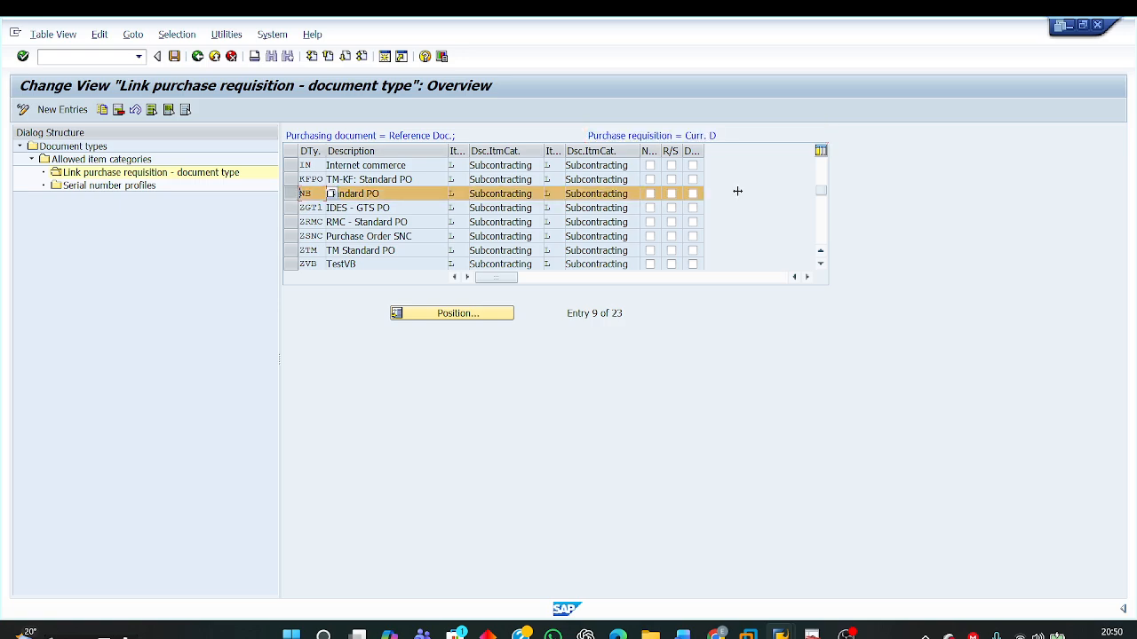
{"action": "left_click", "coordinate": [826, 173]}
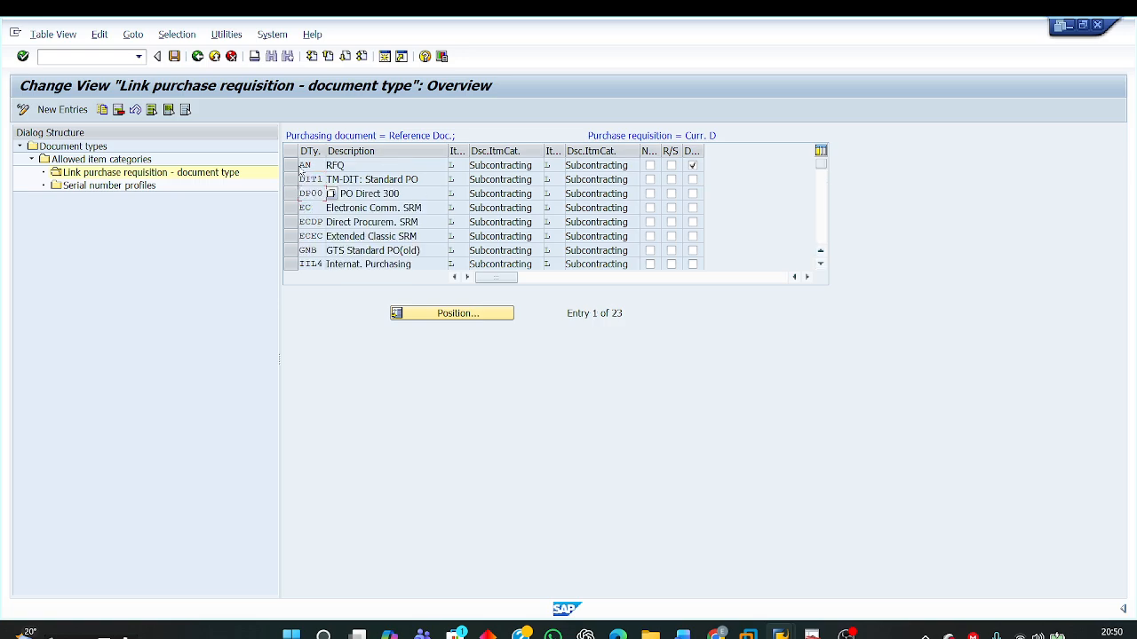
Step: Delete all document type links of ZNB except AN (RFQ) and NB (Standard PO)
{"action": "left_click", "coordinate": [292, 166]}
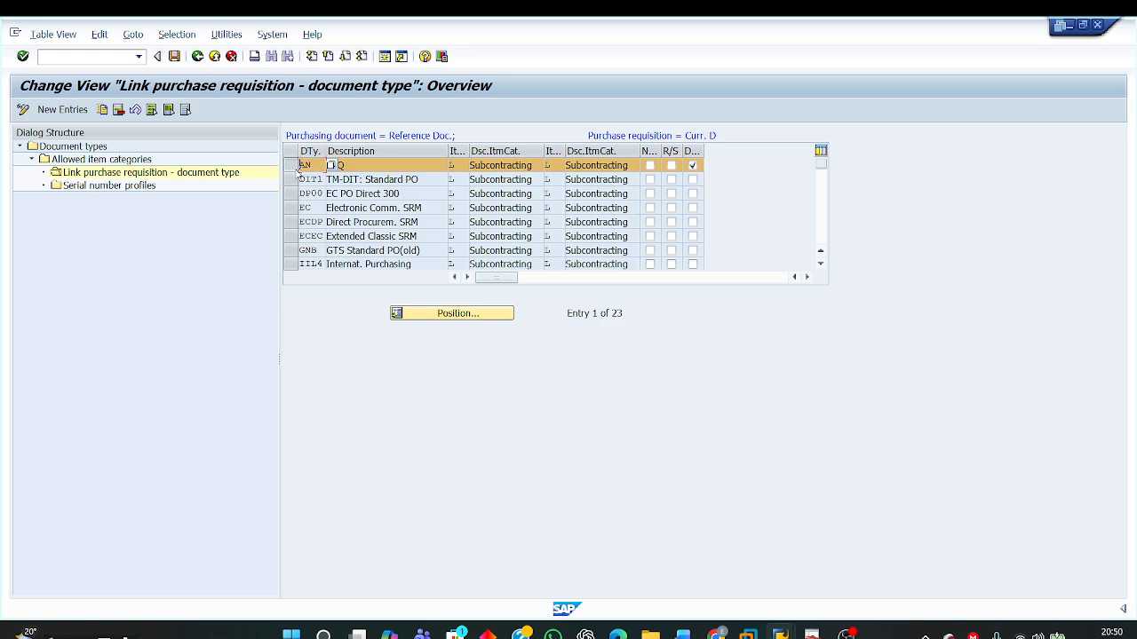
{"action": "left_click", "coordinate": [295, 167]}
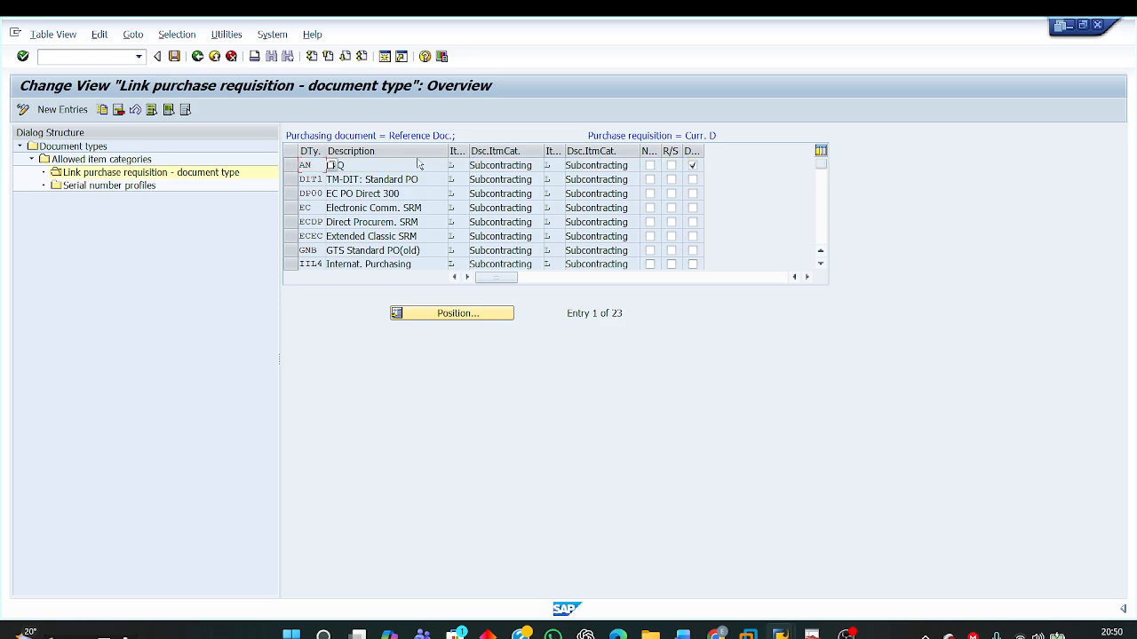
{"action": "left_click", "coordinate": [154, 112]}
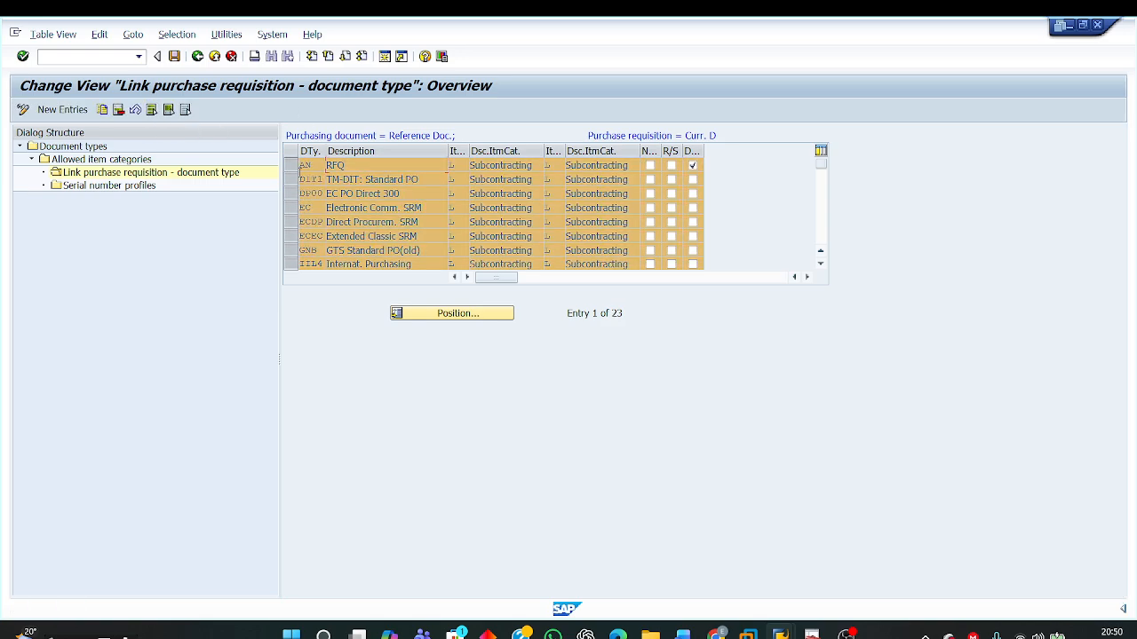
{"action": "left_click", "coordinate": [291, 167]}
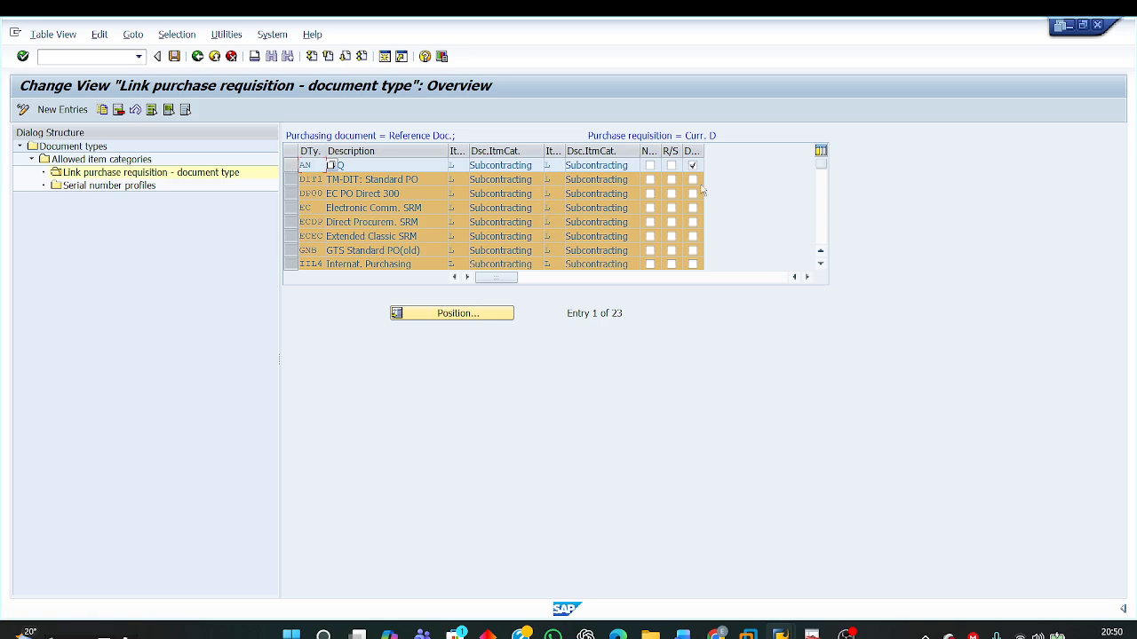
{"action": "left_click", "coordinate": [821, 215]}
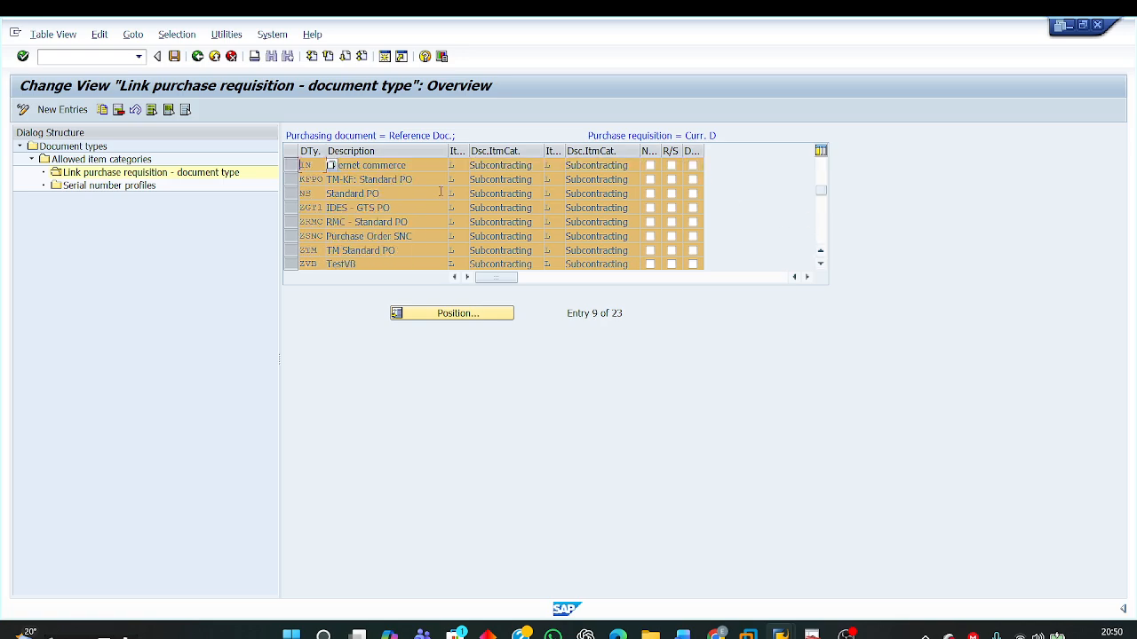
{"action": "left_click", "coordinate": [293, 194]}
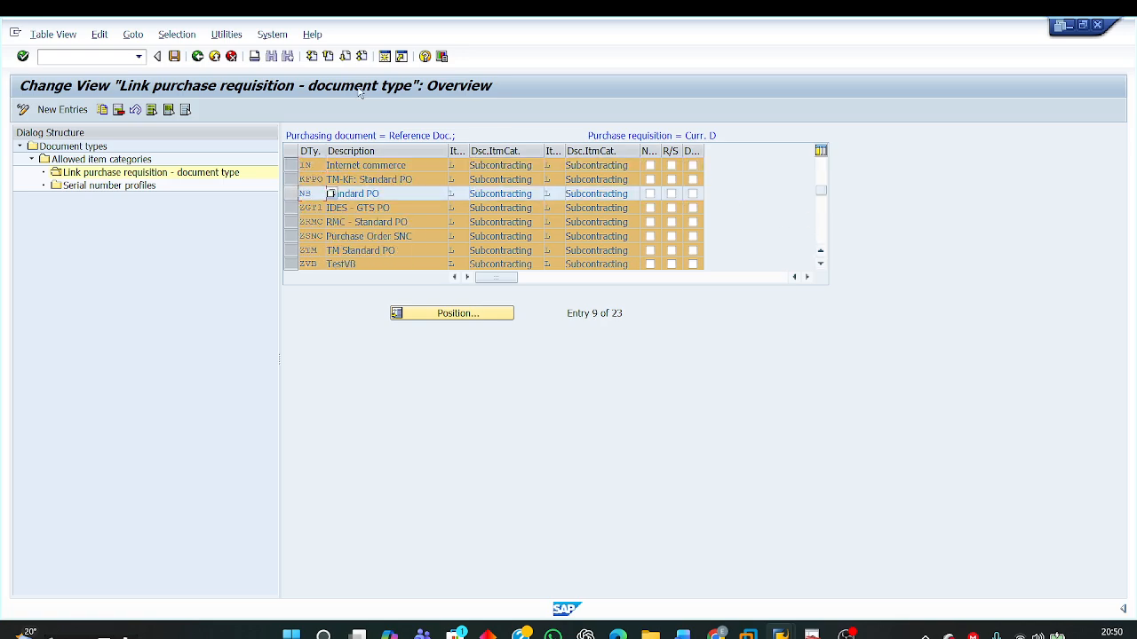
{"action": "left_click", "coordinate": [119, 109]}
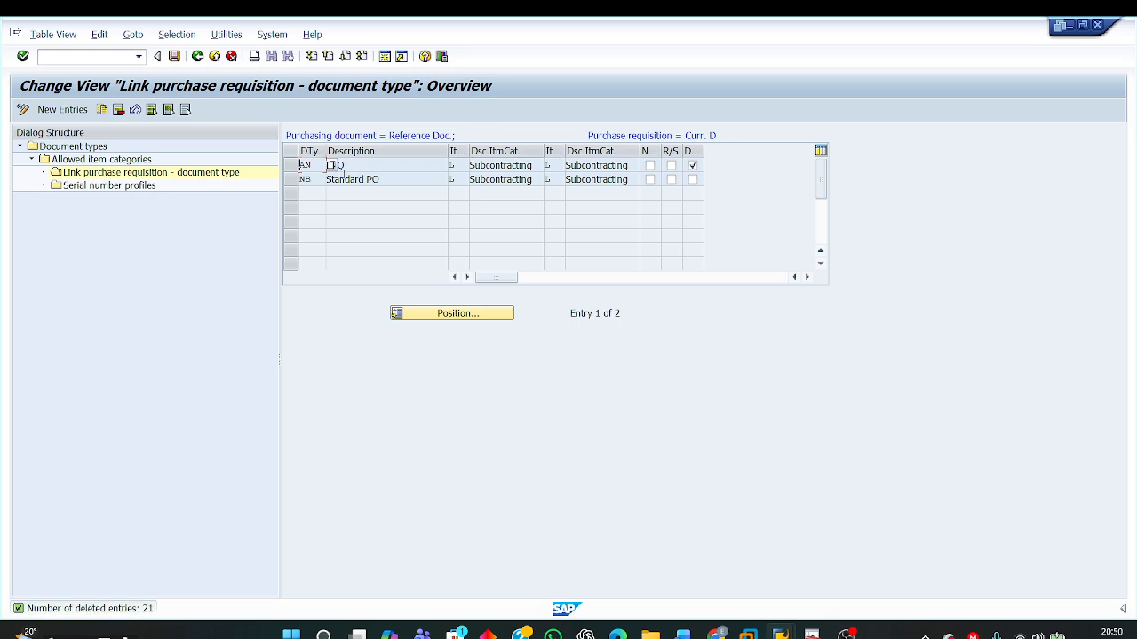
Step: Review the item categories of the remaining RFQ and Standard PO links against the purchase requisition side
{"action": "left_click", "coordinate": [348, 166]}
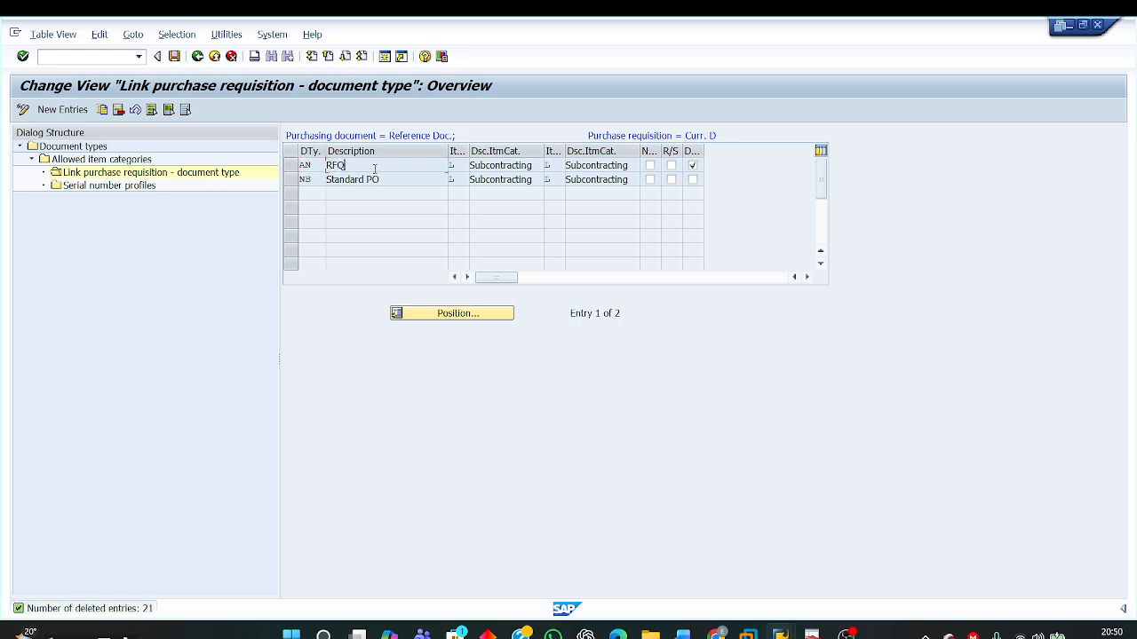
{"action": "double_click", "coordinate": [315, 166]}
{"action": "left_click", "coordinate": [463, 167]}
{"action": "left_click", "coordinate": [557, 165]}
{"action": "left_click_drag", "start_coordinate": [587, 133], "coordinate": [746, 141]}
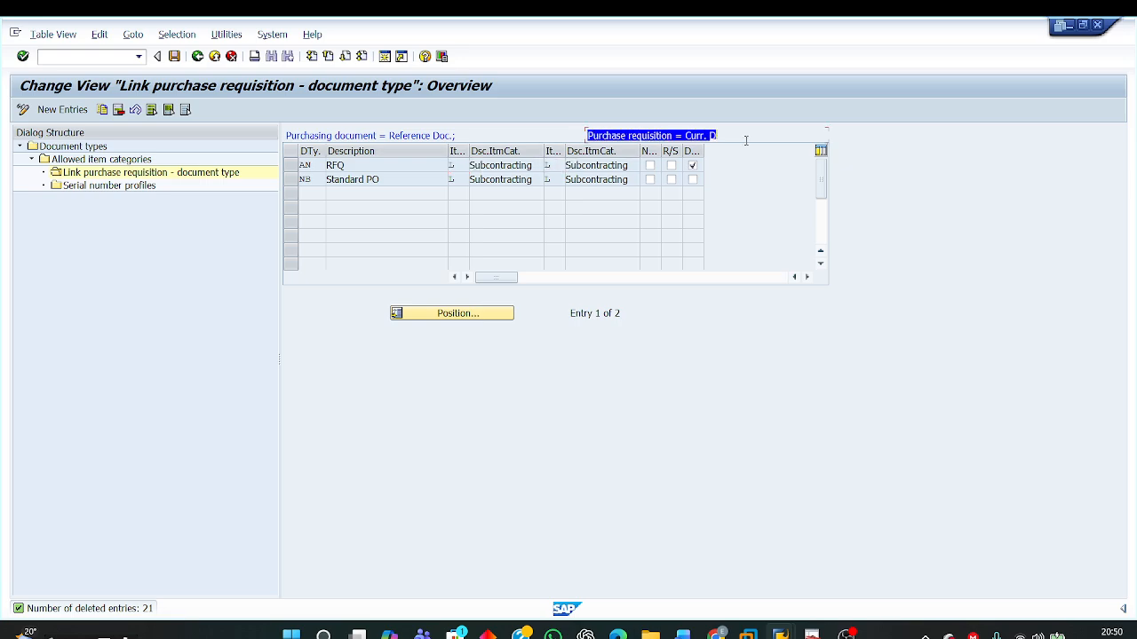
{"action": "left_click_drag", "start_coordinate": [320, 181], "coordinate": [257, 177]}
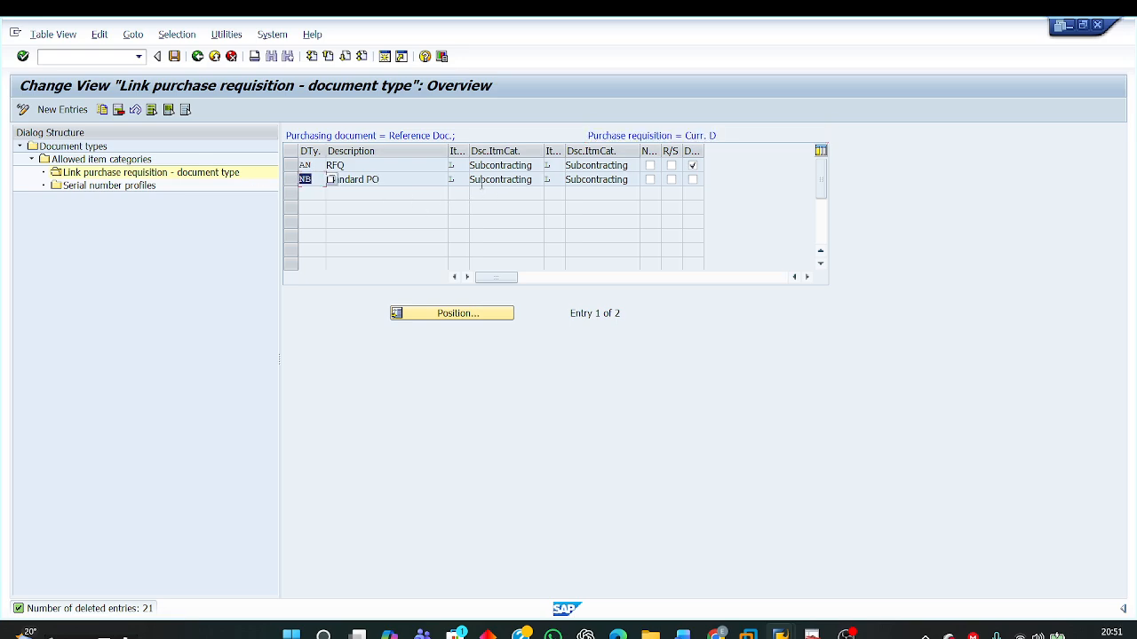
{"action": "mouse_move", "coordinate": [465, 181]}
{"action": "left_mouse_down"}
{"action": "mouse_move", "coordinate": [450, 180]}
{"action": "mouse_move", "coordinate": [475, 180]}
{"action": "left_mouse_up"}
{"action": "left_click", "coordinate": [457, 180]}
{"action": "left_click", "coordinate": [562, 180]}
{"action": "left_click_drag", "start_coordinate": [589, 135], "coordinate": [751, 137]}
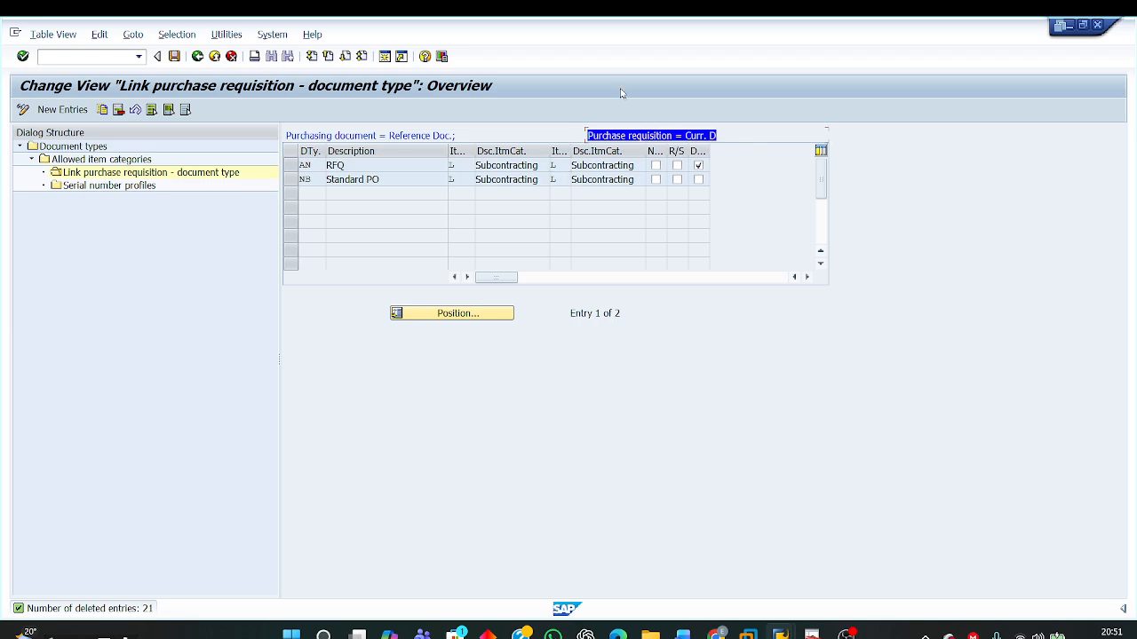
Step: Save the ZNB links and return to the document types list to check ZNB's internal number range and field selection key
{"action": "left_click", "coordinate": [175, 57]}
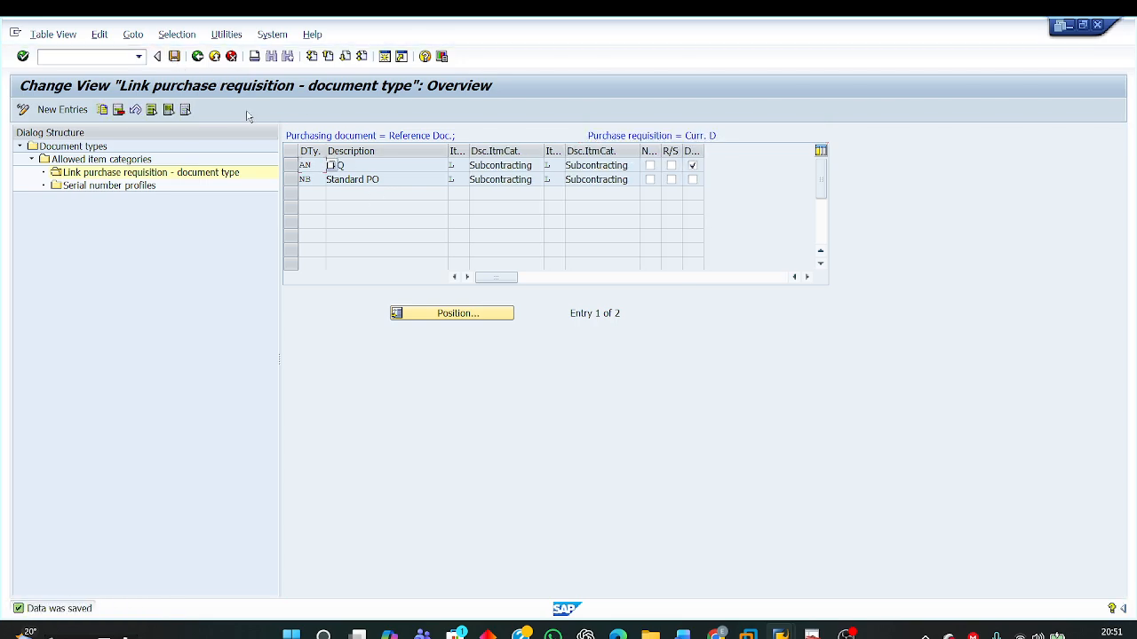
{"action": "left_click", "coordinate": [197, 56]}
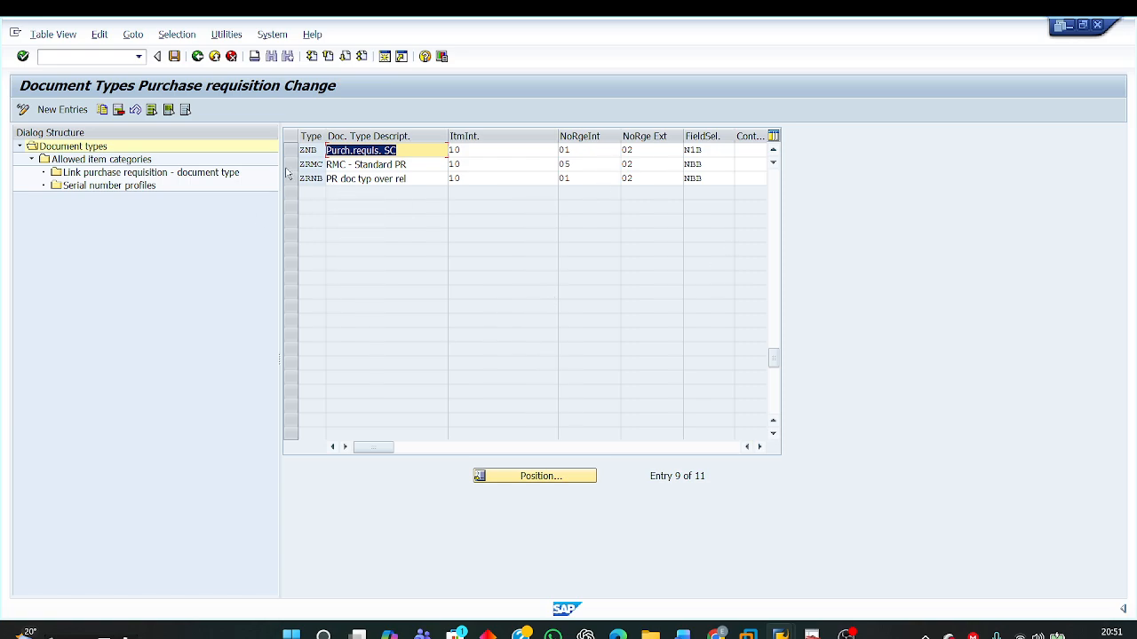
{"action": "double_click", "coordinate": [316, 150]}
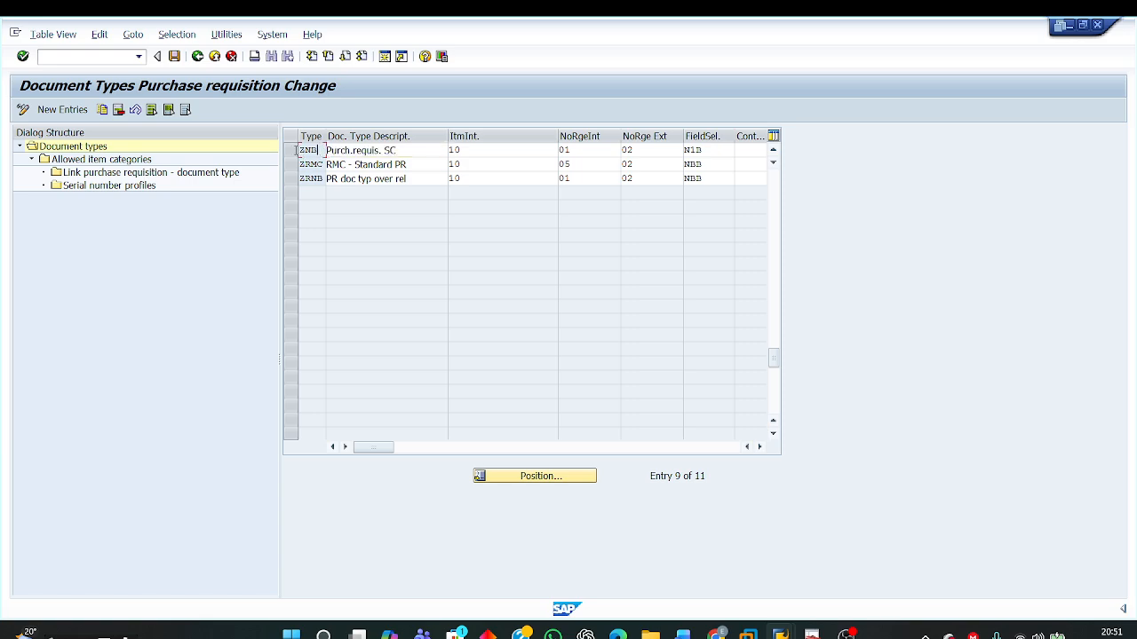
{"action": "double_click", "coordinate": [578, 150]}
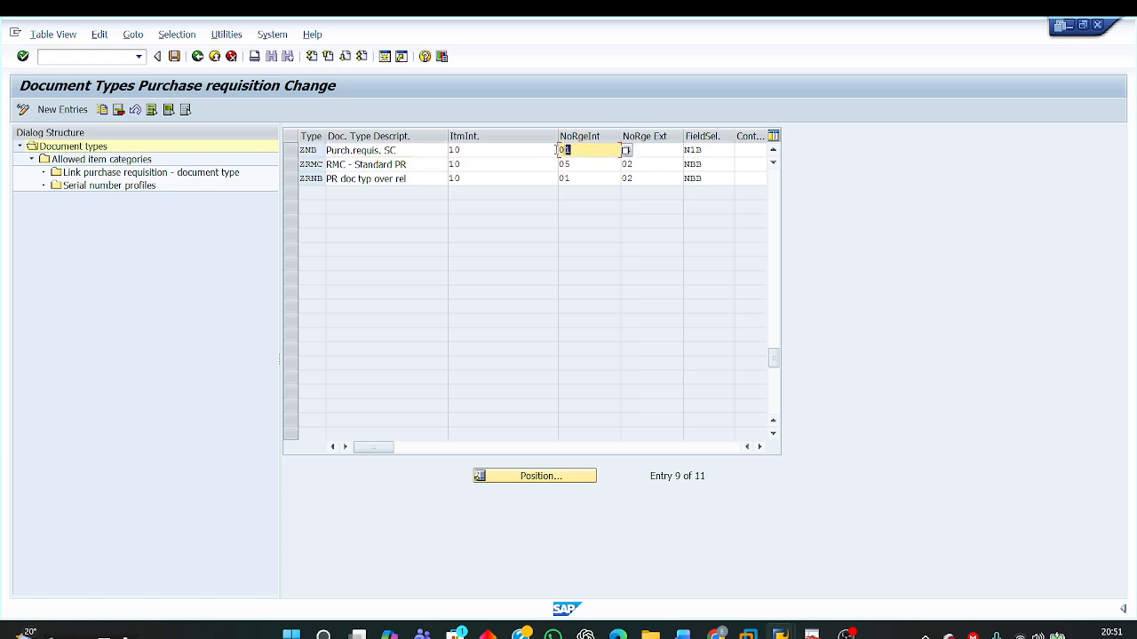
{"action": "double_click", "coordinate": [708, 151]}
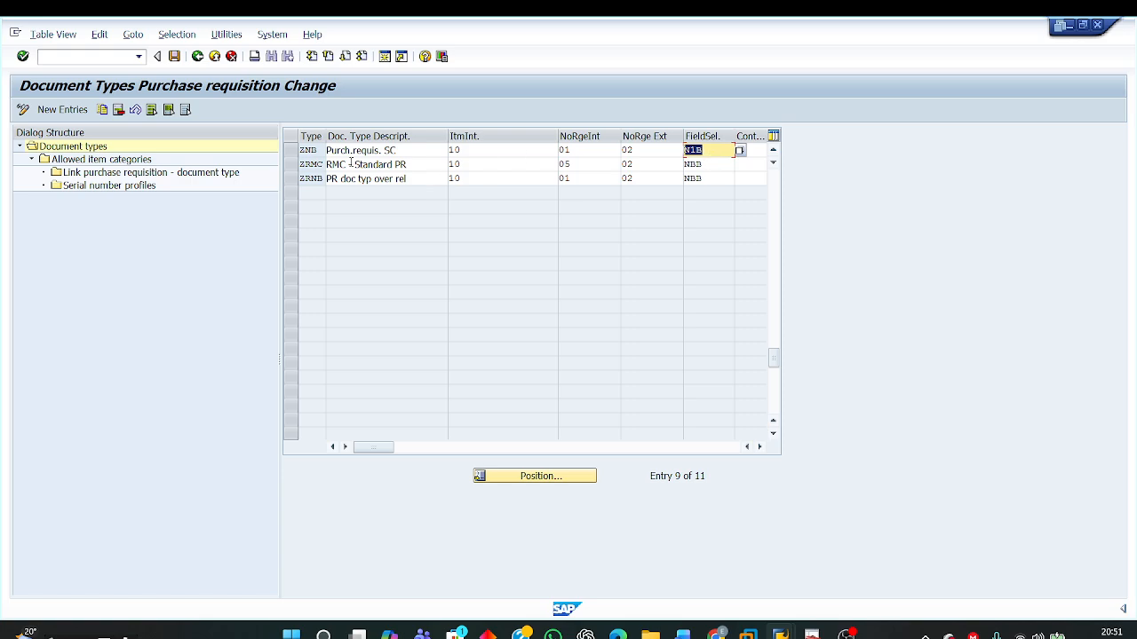
Step: View the allowed item categories of document type ZNB and return to the document types list
{"action": "left_click", "coordinate": [291, 150]}
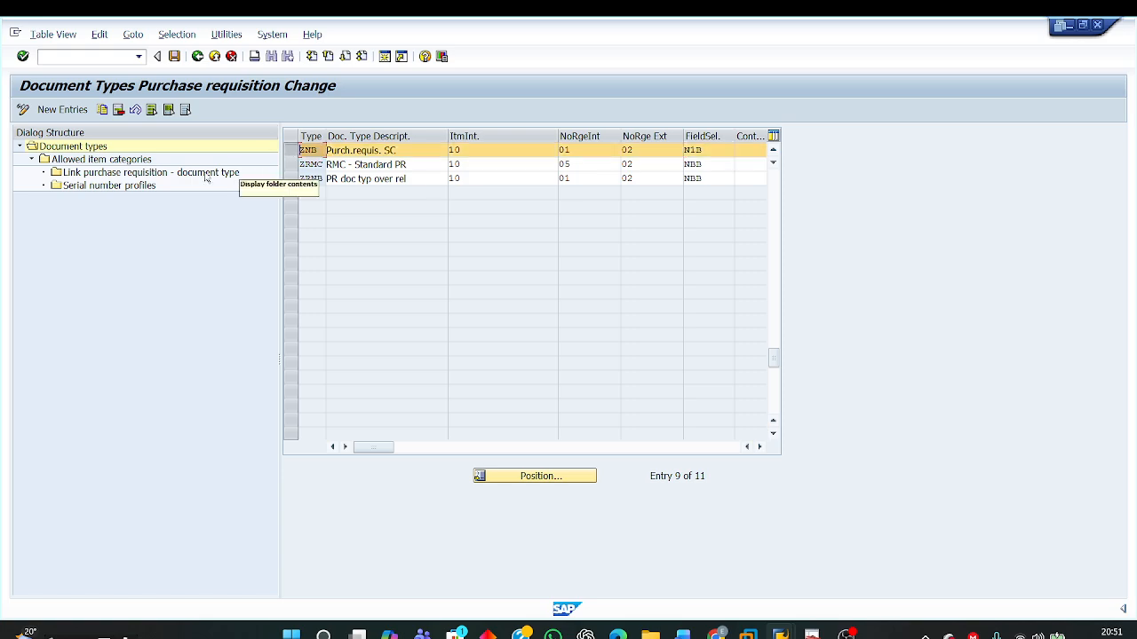
{"action": "double_click", "coordinate": [100, 159]}
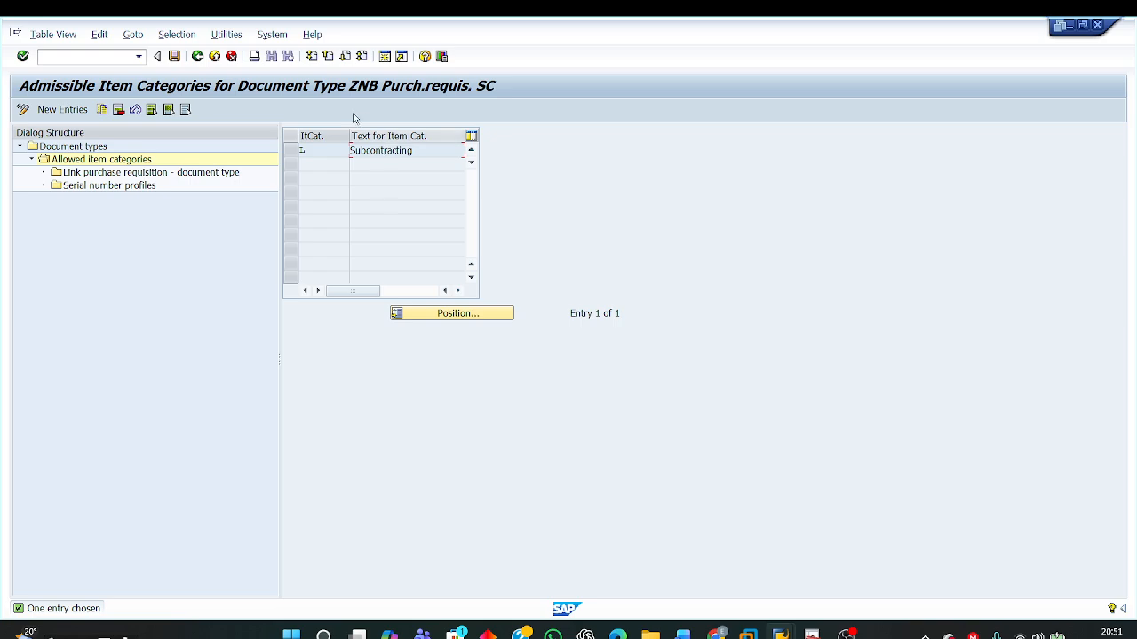
{"action": "left_click", "coordinate": [197, 56]}
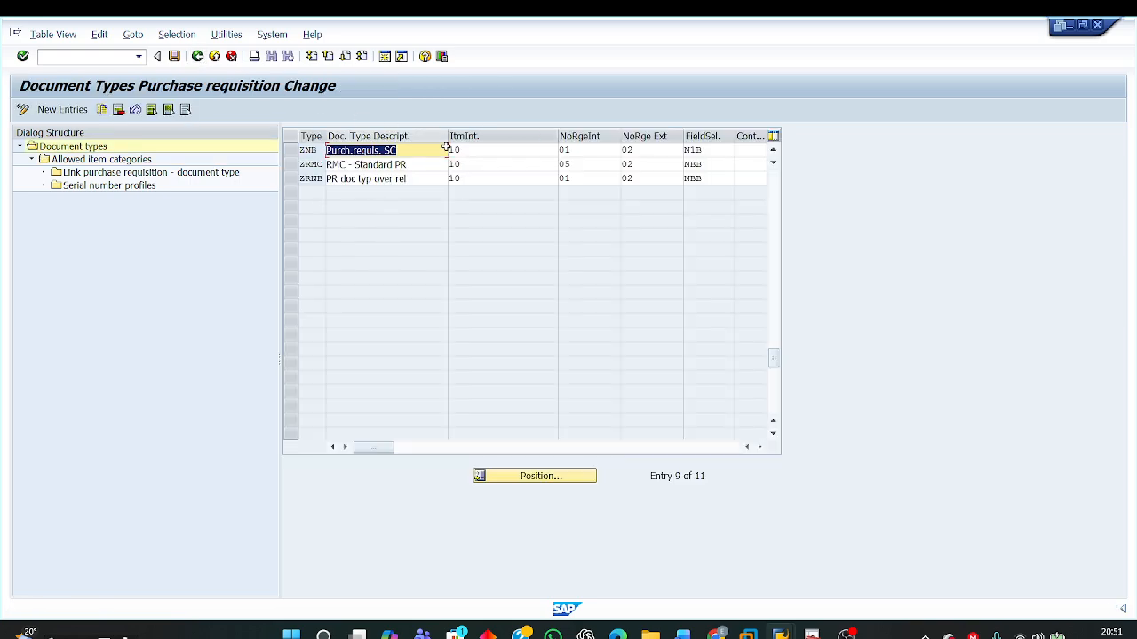
Step: Open the purchase requisition links of ZNB and verify the document types and item categories of both entries
{"action": "left_click", "coordinate": [291, 150]}
{"action": "left_click", "coordinate": [173, 174]}
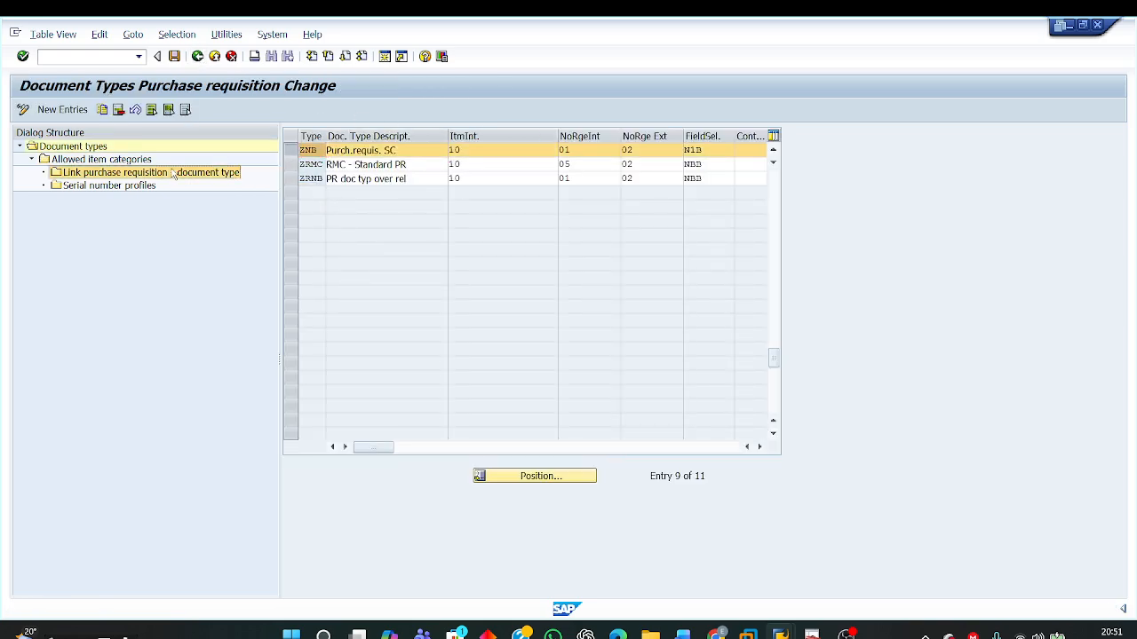
{"action": "double_click", "coordinate": [174, 175]}
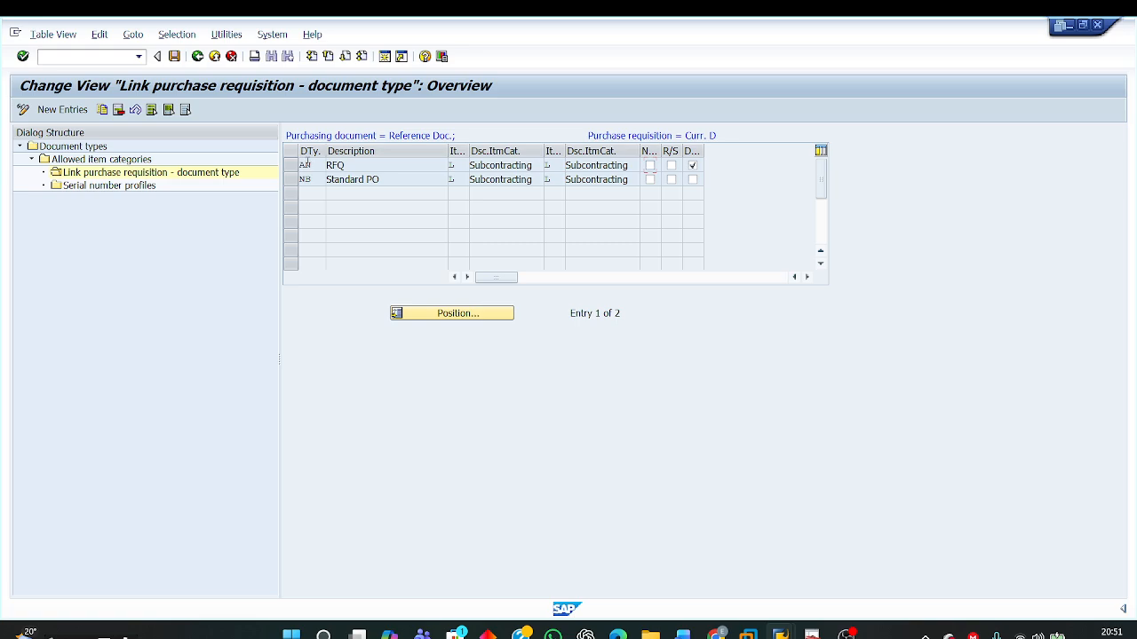
{"action": "left_click_drag", "start_coordinate": [312, 165], "coordinate": [261, 184]}
{"action": "mouse_move", "coordinate": [459, 165]}
{"action": "left_mouse_down"}
{"action": "mouse_move", "coordinate": [434, 162]}
{"action": "mouse_move", "coordinate": [449, 179]}
{"action": "left_mouse_up"}
{"action": "left_click", "coordinate": [547, 165]}
{"action": "left_click", "coordinate": [548, 179]}
{"action": "left_click_drag", "start_coordinate": [586, 129], "coordinate": [794, 131]}
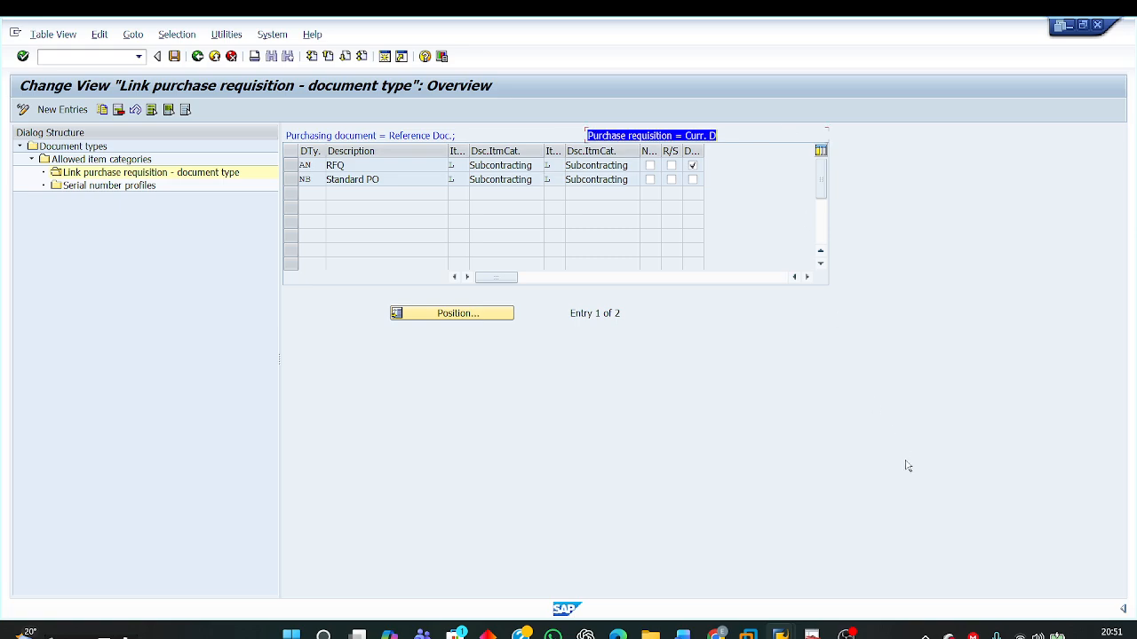
Step: Switch to the Word document and read the instructions for testing ZNB with a purchase requisition and converting it to a purchase order
{"action": "mouse_move", "coordinate": [683, 633]}
{"action": "left_click", "coordinate": [683, 559]}
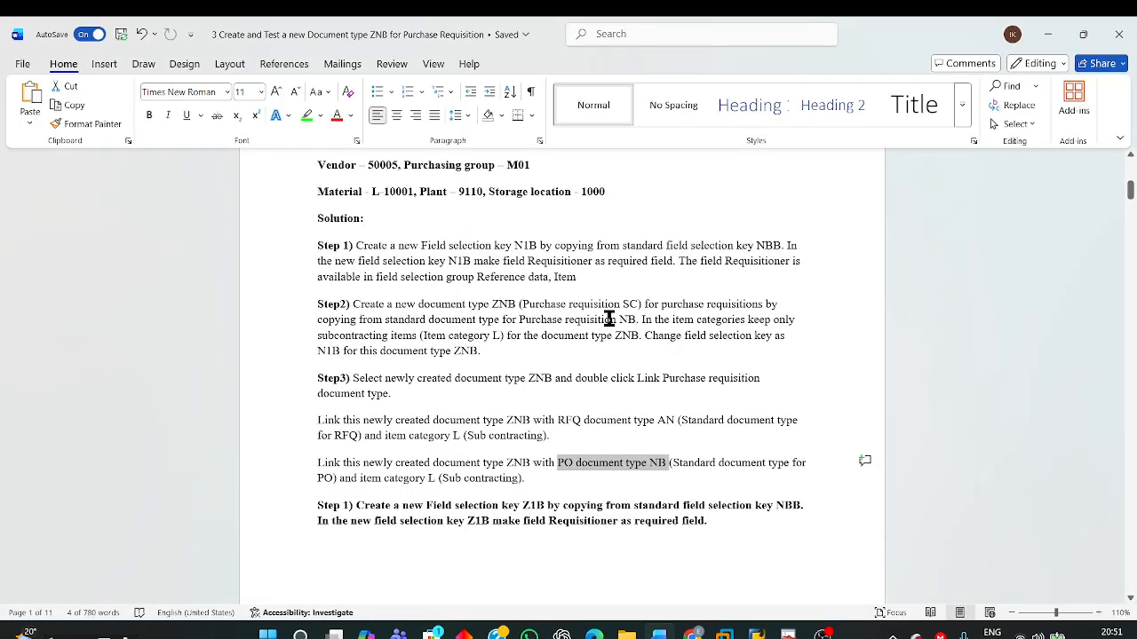
{"action": "scroll", "coordinate": [678, 454], "scroll_direction": "down", "scroll_amount": 3}
{"action": "scroll", "coordinate": [676, 450], "scroll_direction": "up", "scroll_amount": 4}
{"action": "scroll", "coordinate": [675, 448], "scroll_direction": "up", "scroll_amount": 3}
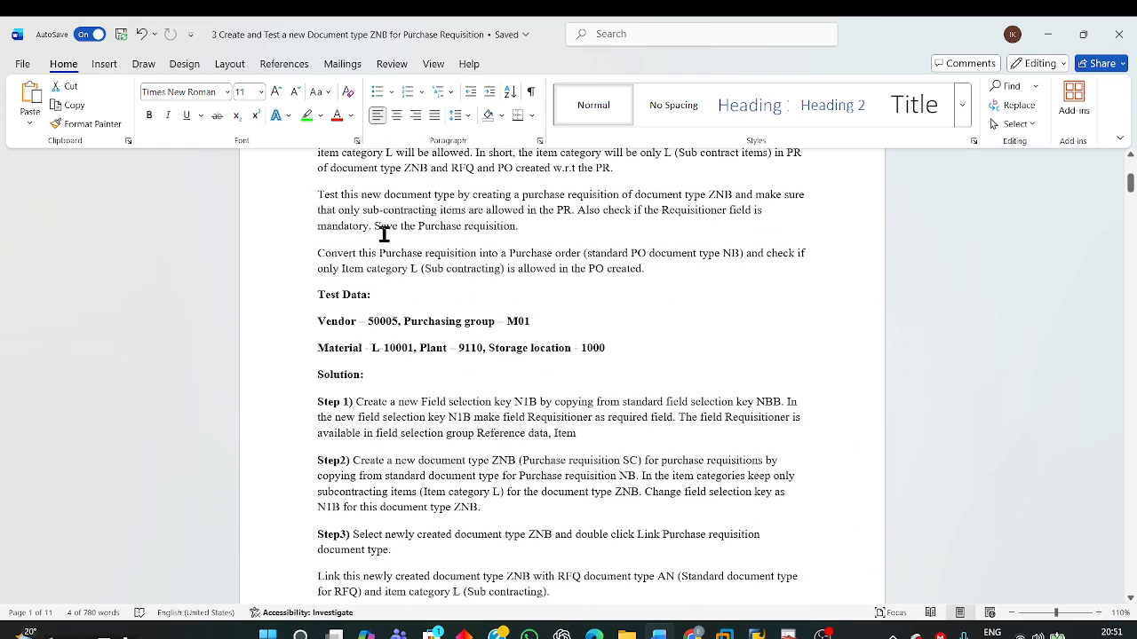
{"action": "scroll", "coordinate": [367, 235], "scroll_direction": "up", "scroll_amount": 1}
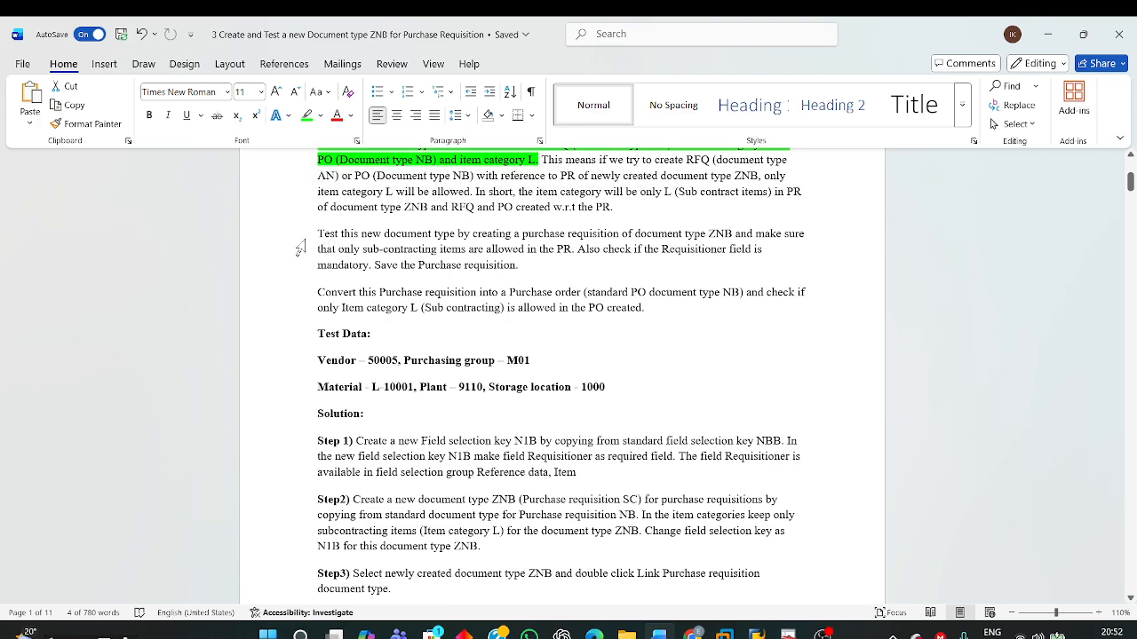
{"action": "left_click_drag", "start_coordinate": [319, 232], "coordinate": [542, 258]}
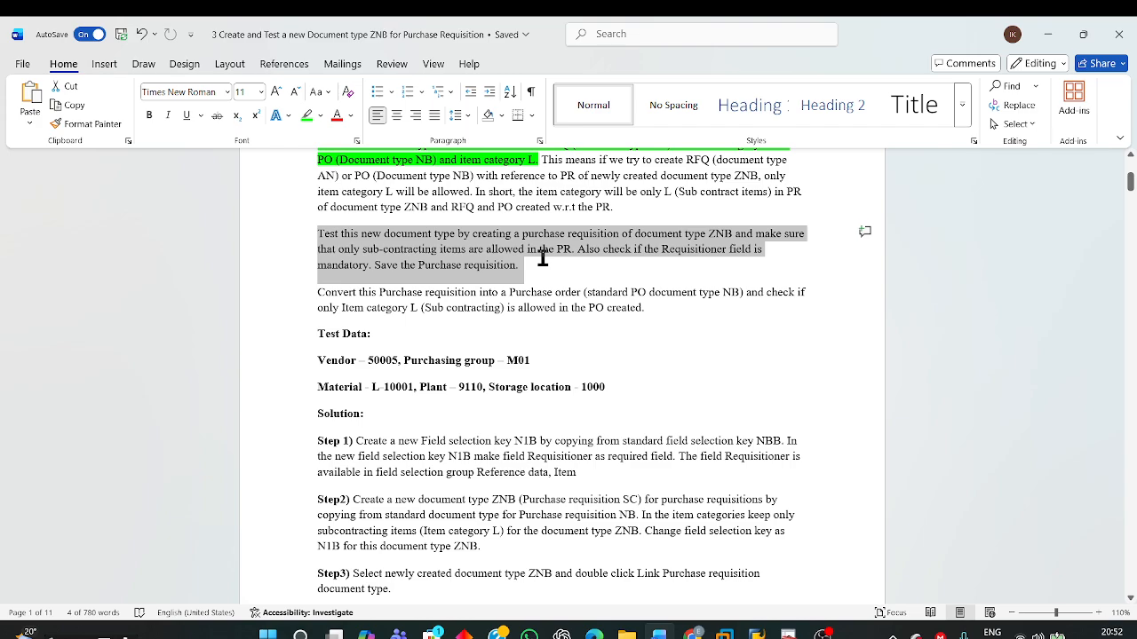
{"action": "left_click_drag", "start_coordinate": [543, 257], "coordinate": [639, 260]}
{"action": "left_click", "coordinate": [379, 321]}
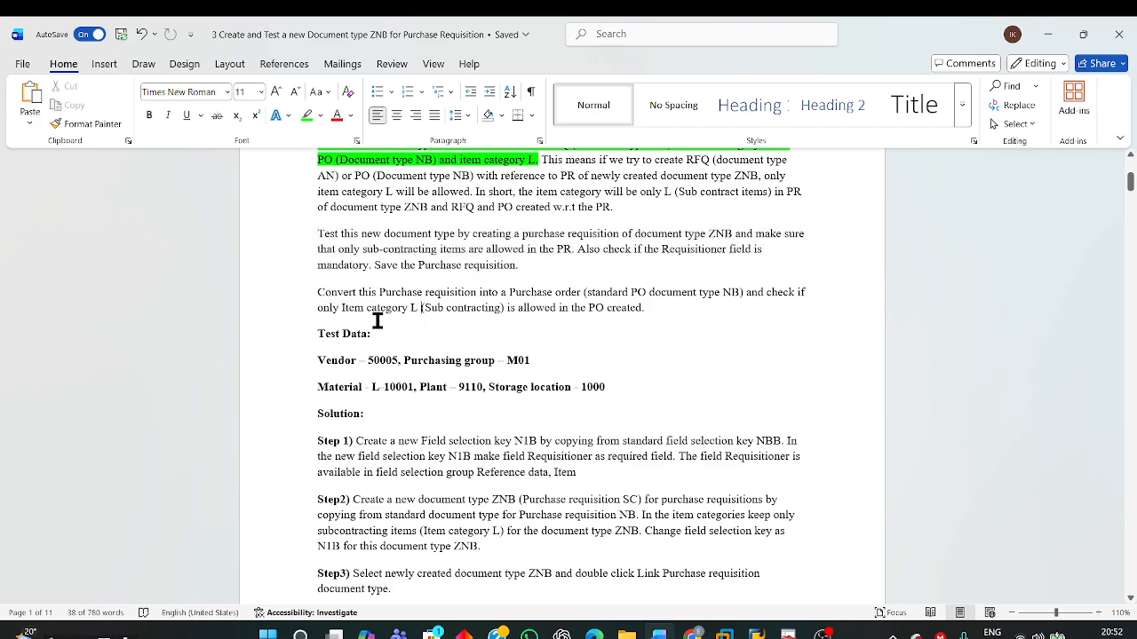
Step: Read the Word paragraphs on converting the purchase requisition to a standard NB purchase order and on saving the requisition
{"action": "double_click", "coordinate": [316, 299]}
{"action": "left_click_drag", "start_coordinate": [402, 300], "coordinate": [663, 308]}
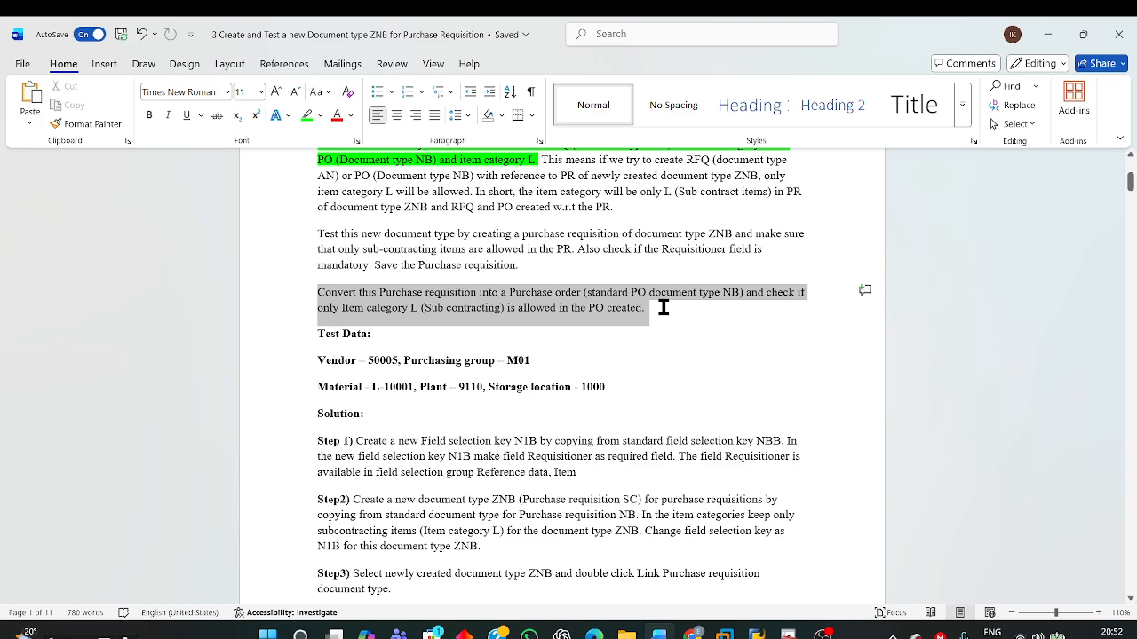
{"action": "left_click", "coordinate": [522, 258]}
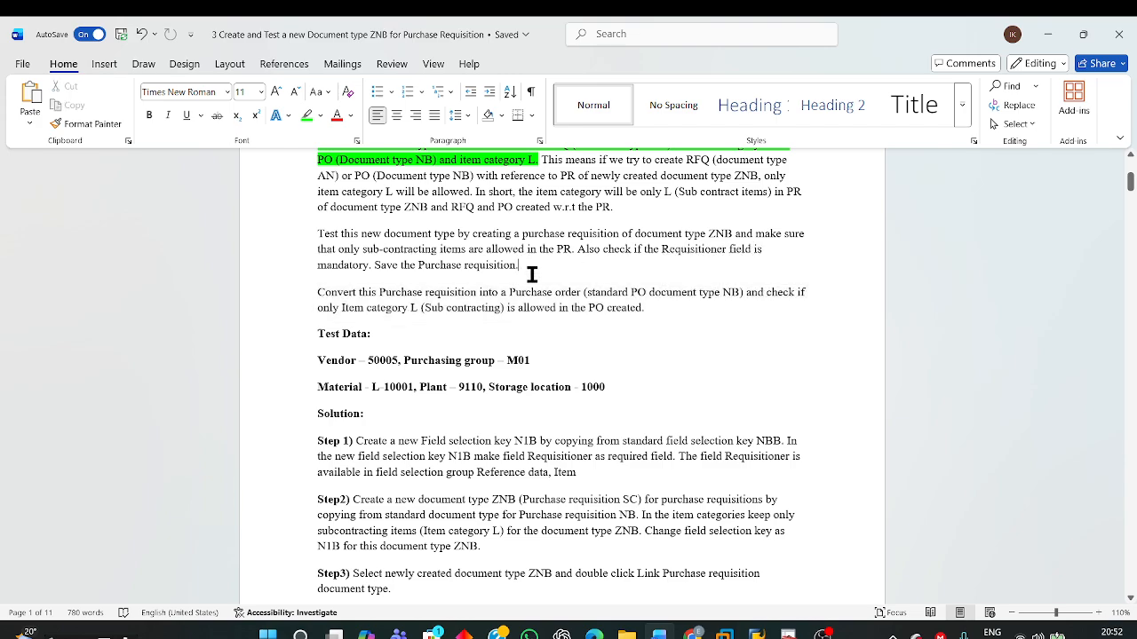
Step: Switch to the SAP session with the unsaved purchase requisition and leave it, returning to the SAP Easy Access screen
{"action": "mouse_move", "coordinate": [755, 633]}
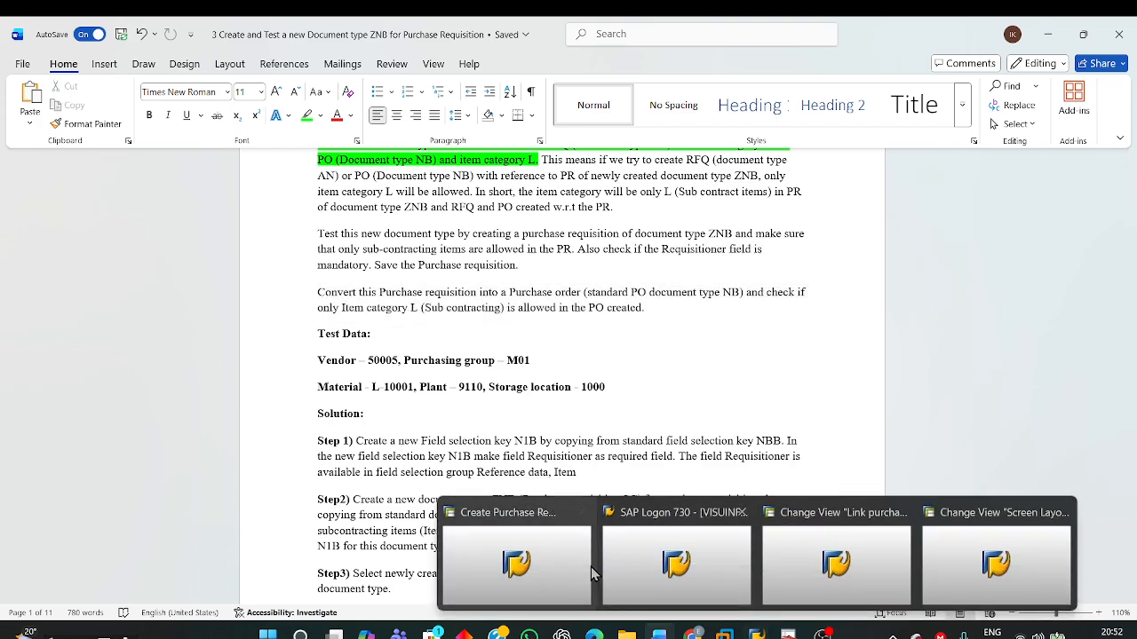
{"action": "left_click", "coordinate": [533, 586]}
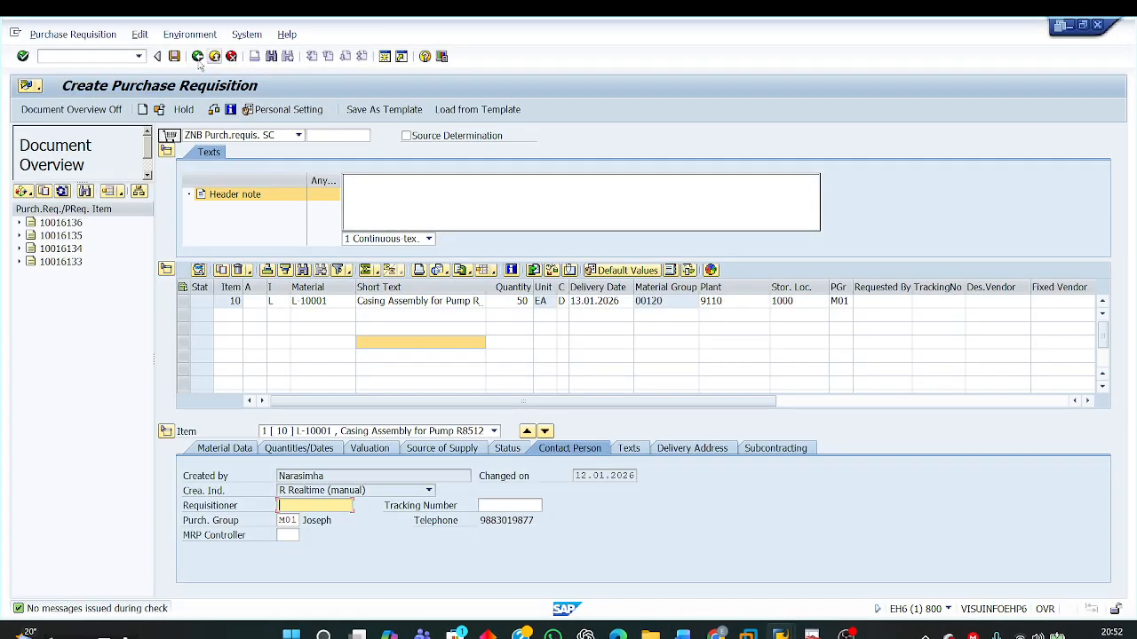
{"action": "left_click", "coordinate": [198, 57]}
{"action": "left_click", "coordinate": [299, 277]}
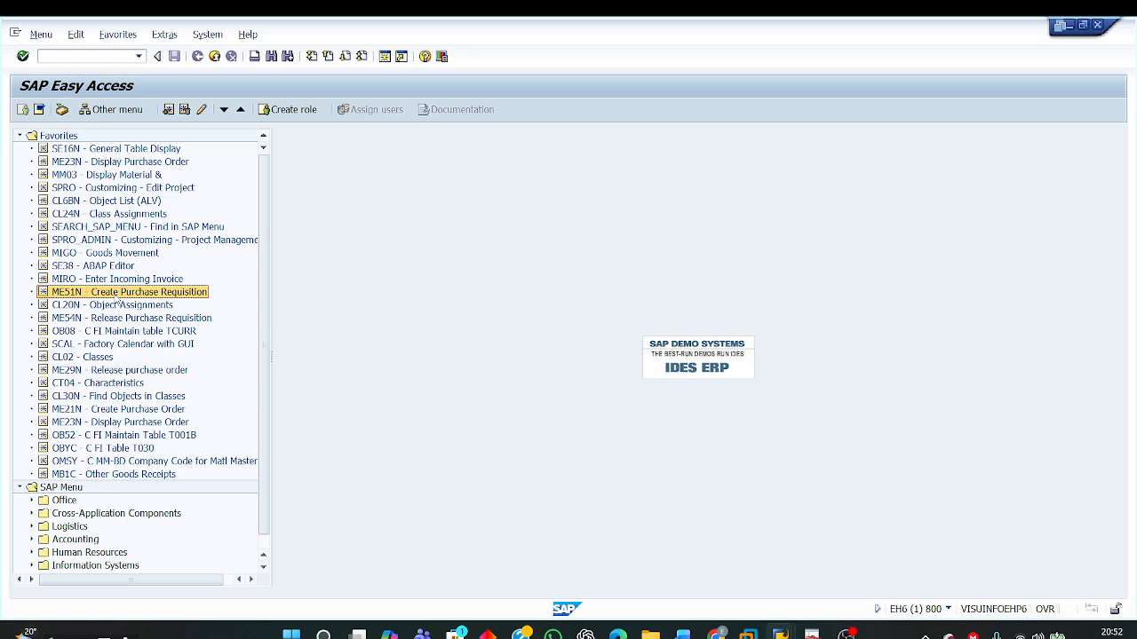
Step: Start a new purchase requisition with ME51N and set its document type to ZNB Purch.requis. SC
{"action": "double_click", "coordinate": [118, 293]}
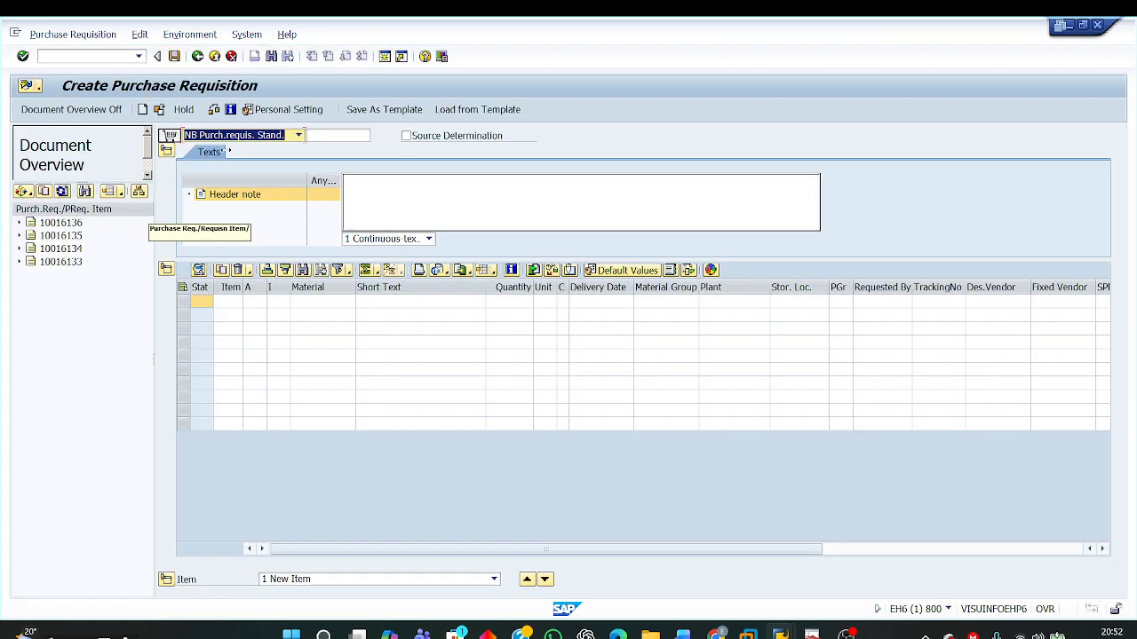
{"action": "left_click", "coordinate": [300, 136]}
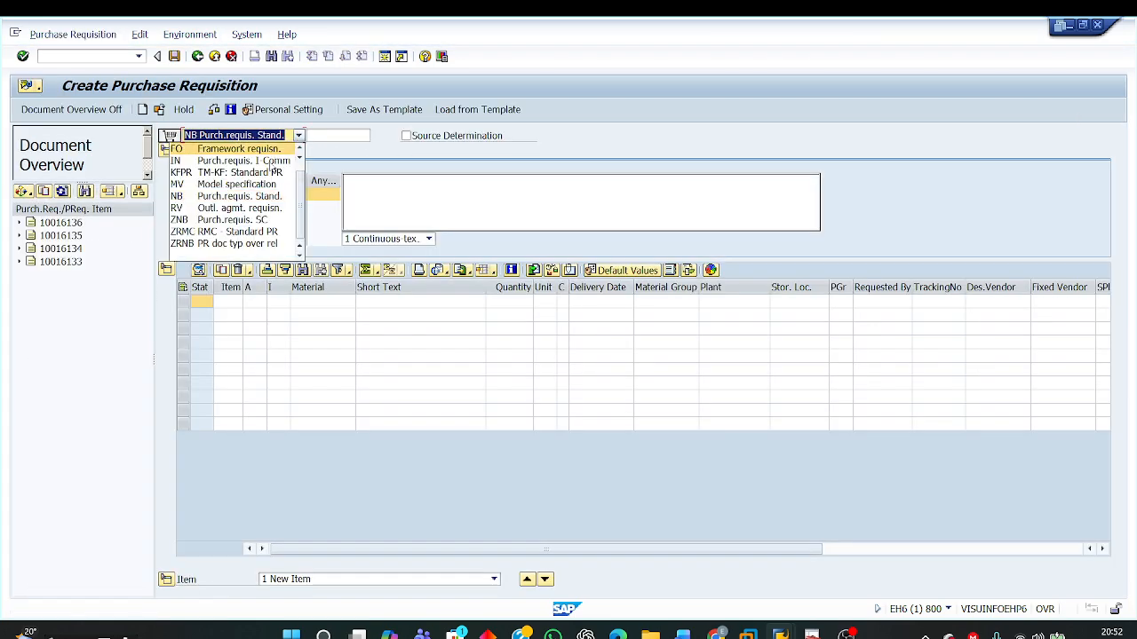
{"action": "left_click", "coordinate": [218, 222]}
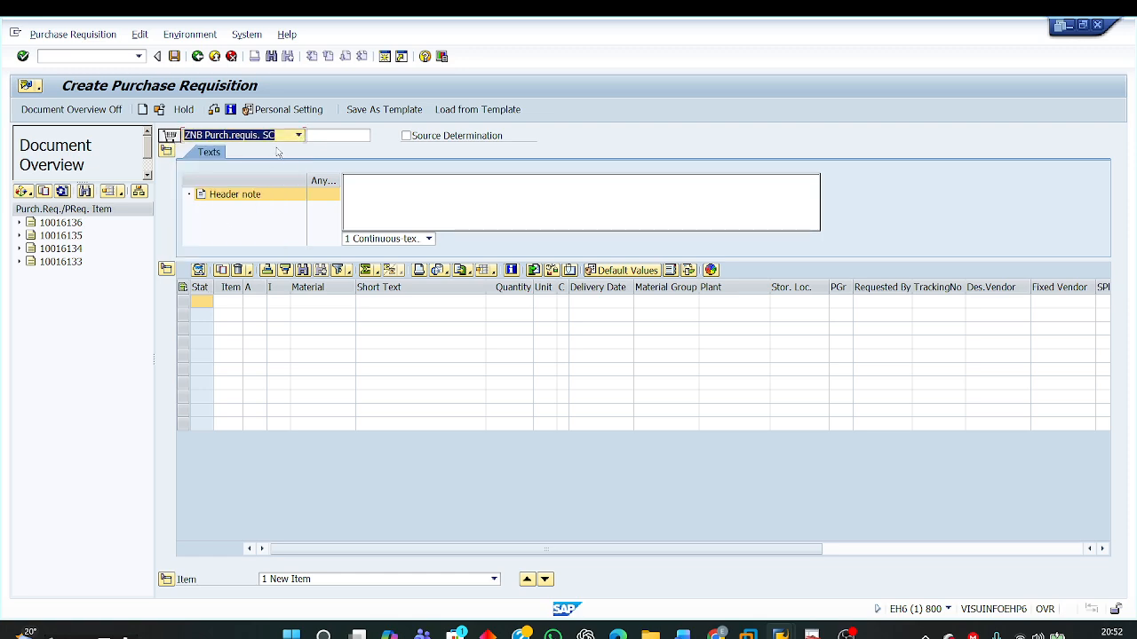
Step: Enter a requisition item for material L-10001 with quantity 50, plant 9110 and storage location 1000
{"action": "left_click", "coordinate": [310, 303]}
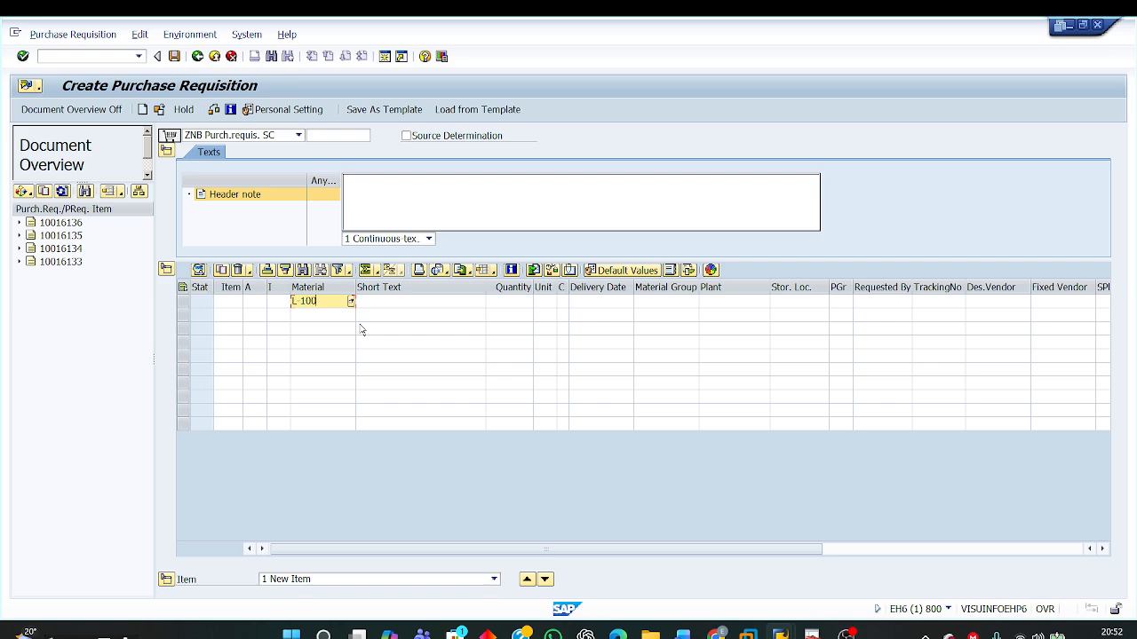
{"action": "left_click", "coordinate": [500, 303]}
{"action": "type", "text": "50"}
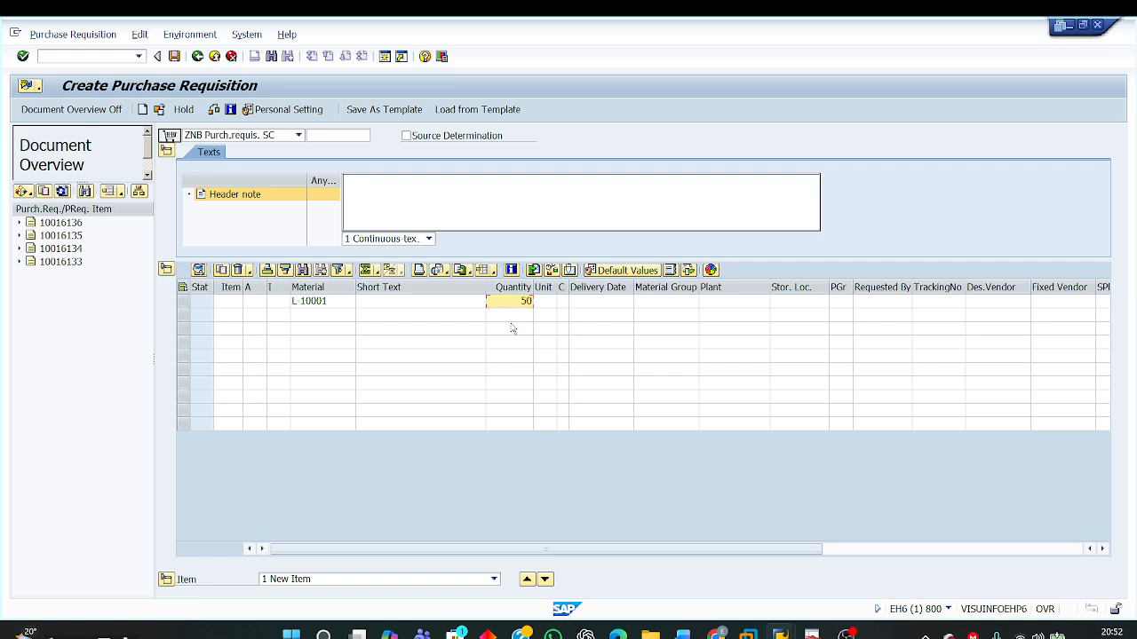
{"action": "left_click", "coordinate": [716, 305]}
{"action": "type", "text": "9110"}
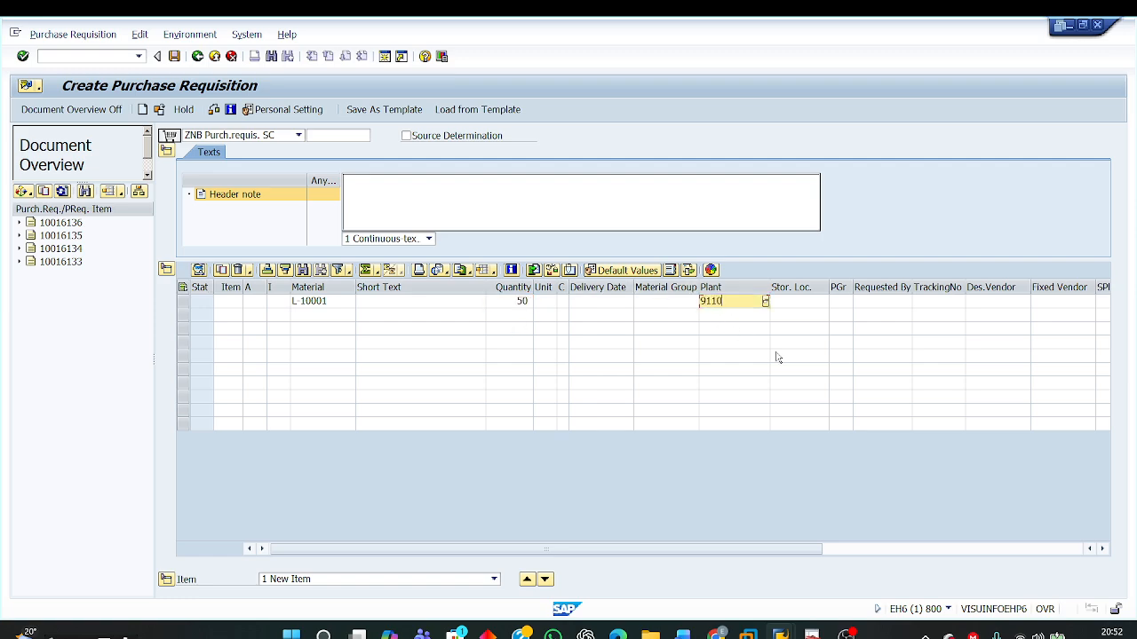
{"action": "left_click", "coordinate": [791, 306]}
{"action": "type", "text": "1000"}
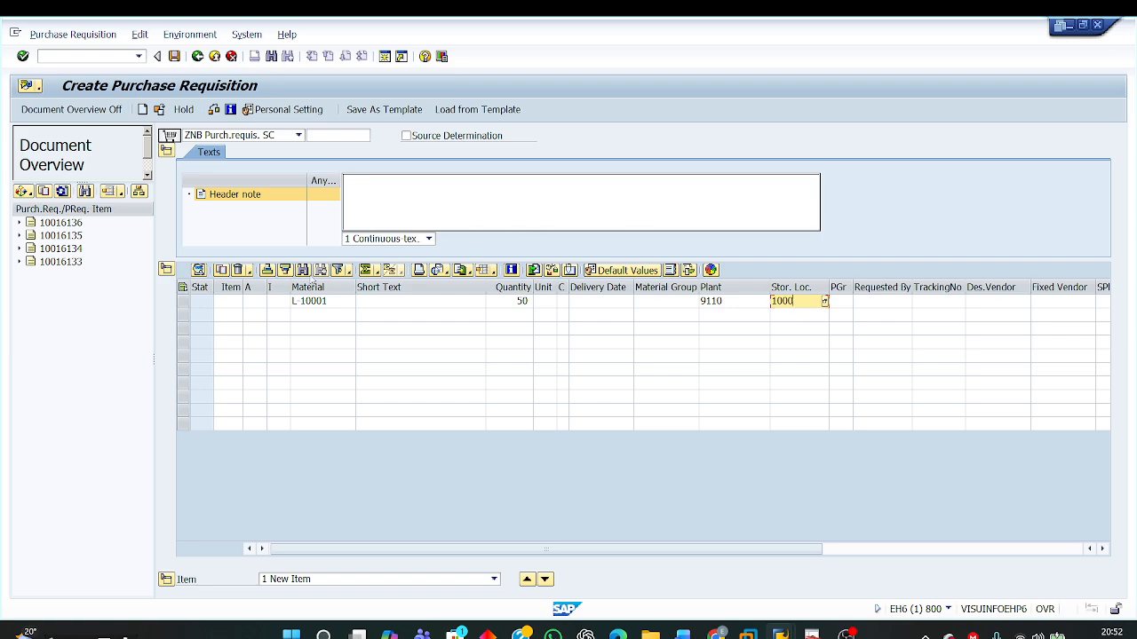
Step: Test the item with no item category and assign L (Subcontracting) from the allowed item categories
{"action": "left_click", "coordinate": [283, 303]}
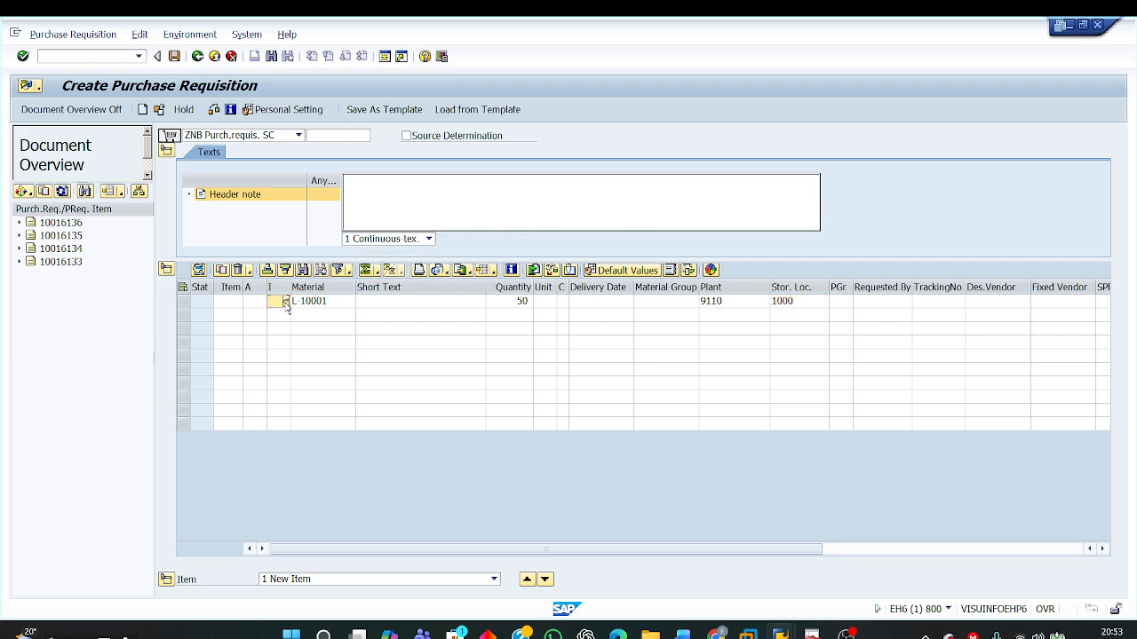
{"action": "left_click", "coordinate": [286, 302]}
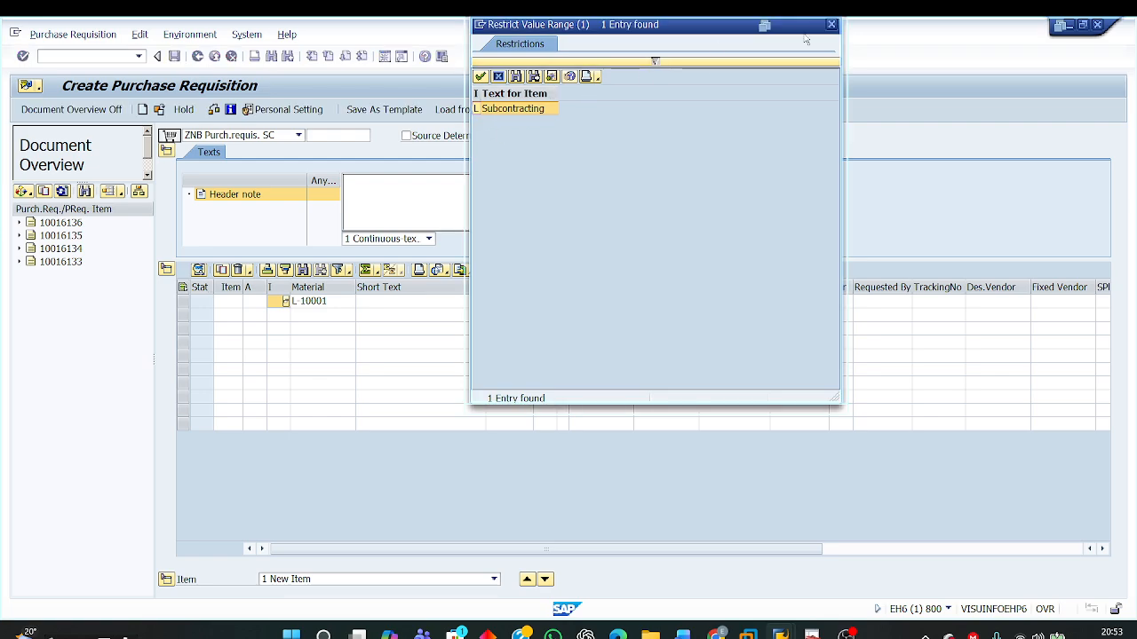
{"action": "left_click", "coordinate": [831, 25]}
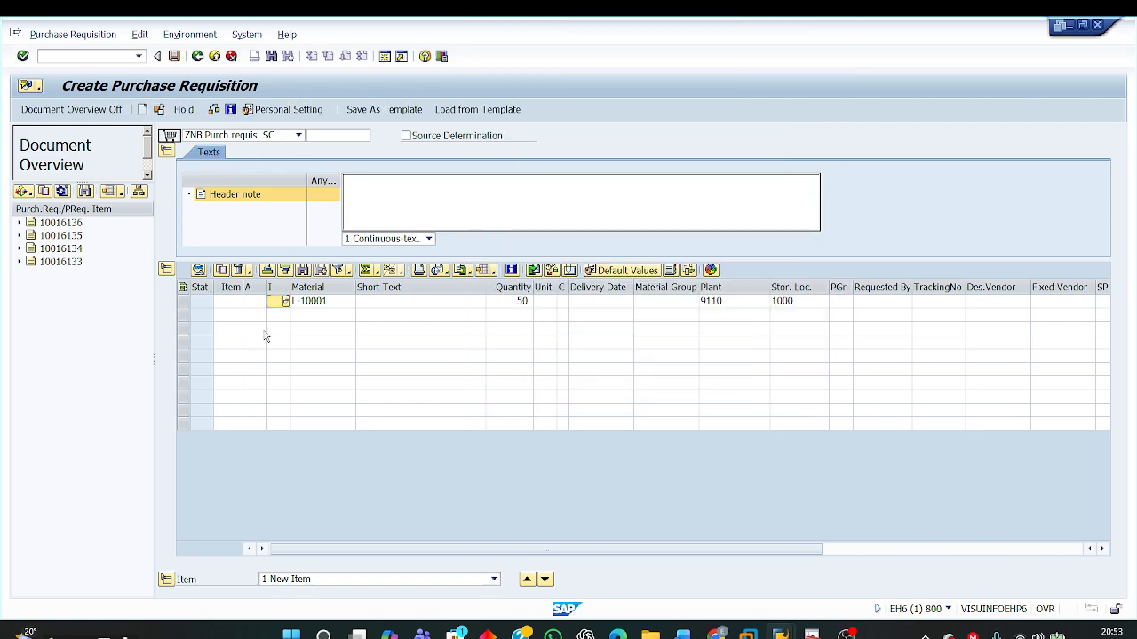
{"action": "key", "text": "Return"}
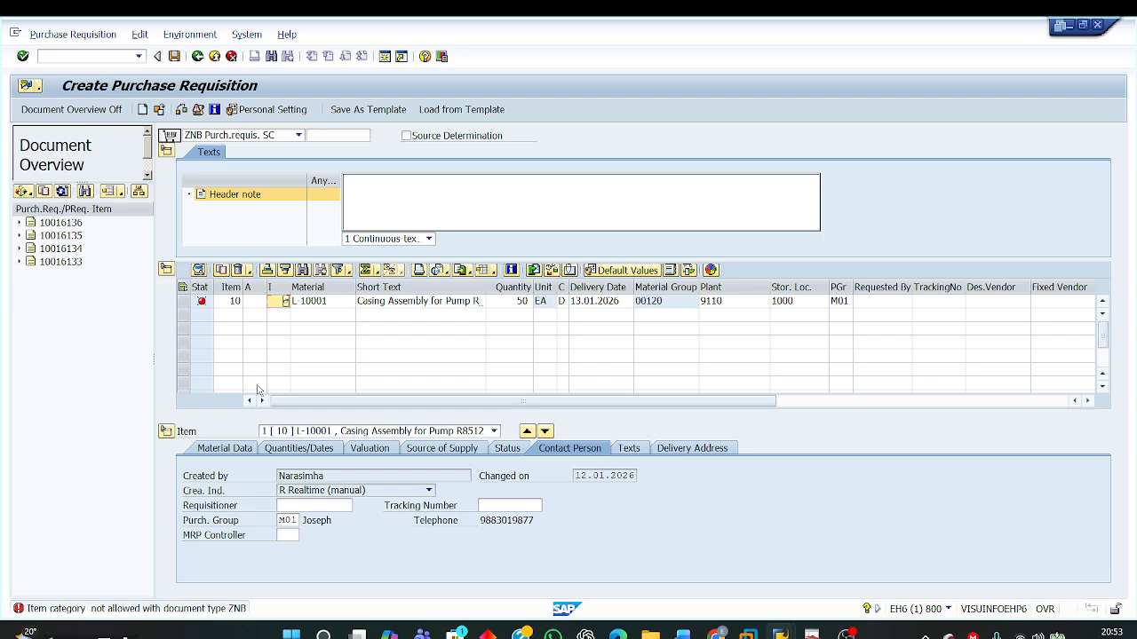
{"action": "left_click", "coordinate": [285, 302]}
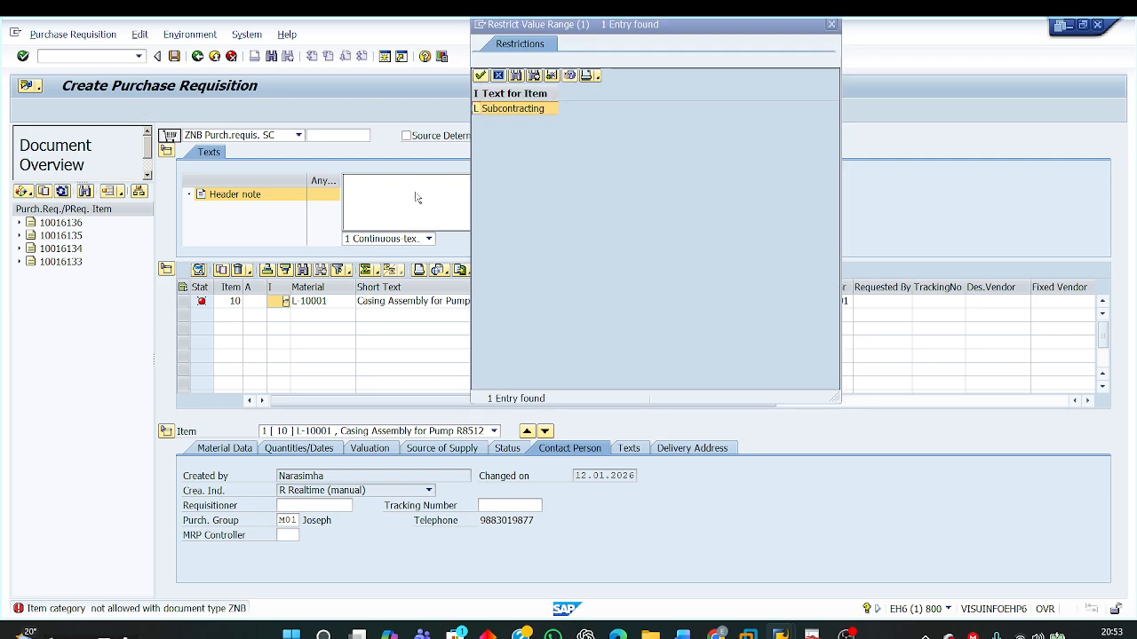
{"action": "double_click", "coordinate": [524, 109]}
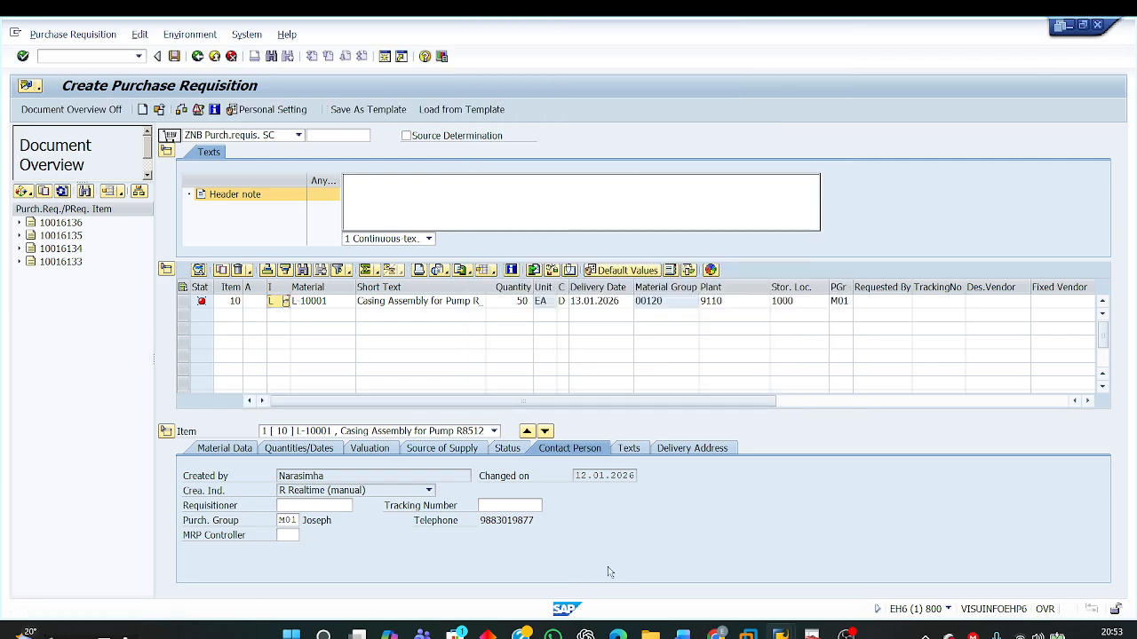
Step: Test the item with an empty Requisitioner field and fill in the requisitioner's name
{"action": "left_click", "coordinate": [232, 506]}
{"action": "left_click", "coordinate": [297, 507]}
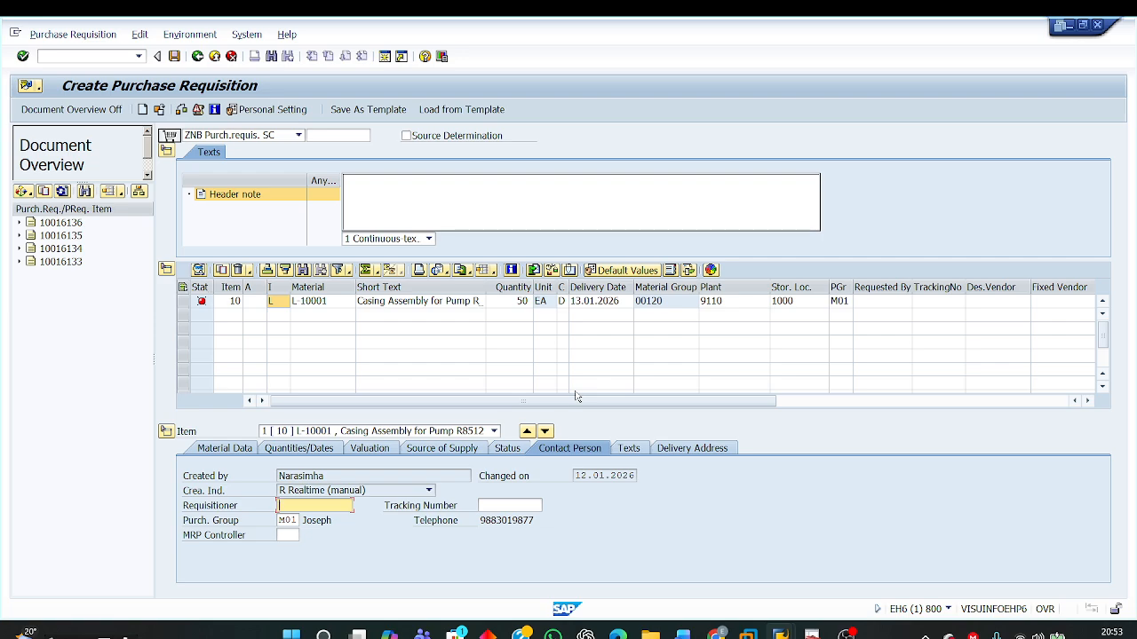
{"action": "key", "text": "Return"}
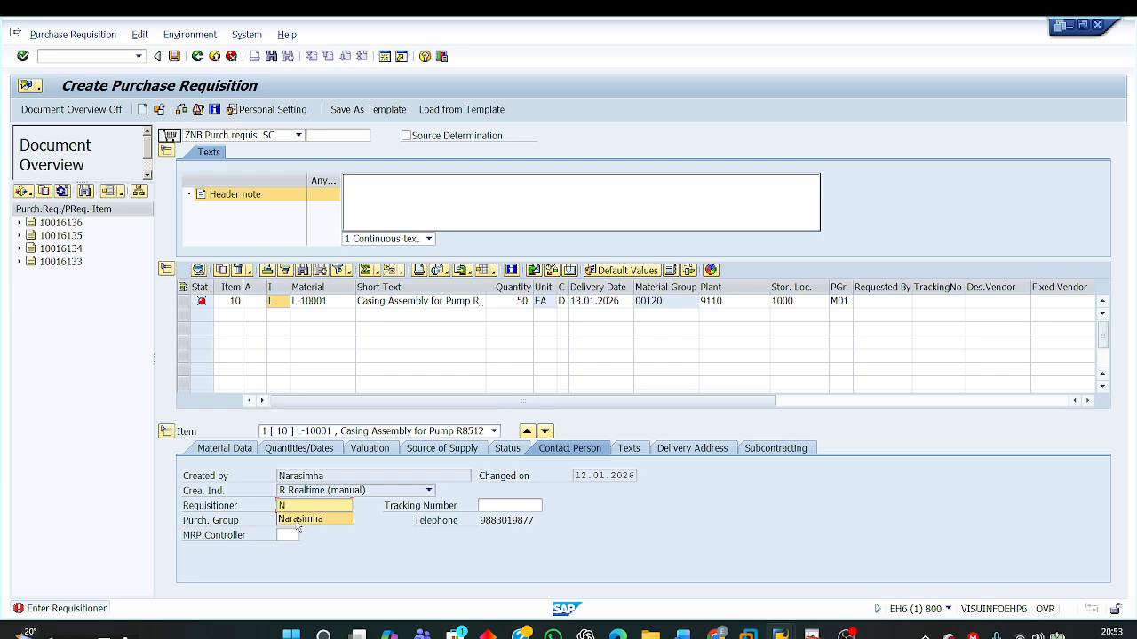
{"action": "left_click", "coordinate": [300, 520]}
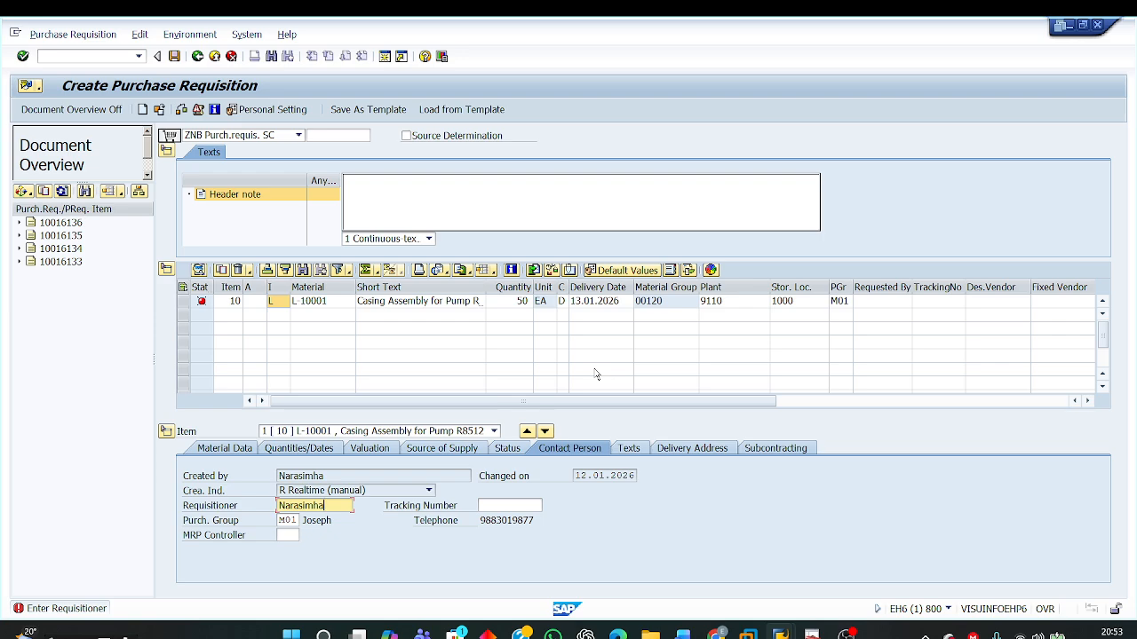
{"action": "key", "text": "Return"}
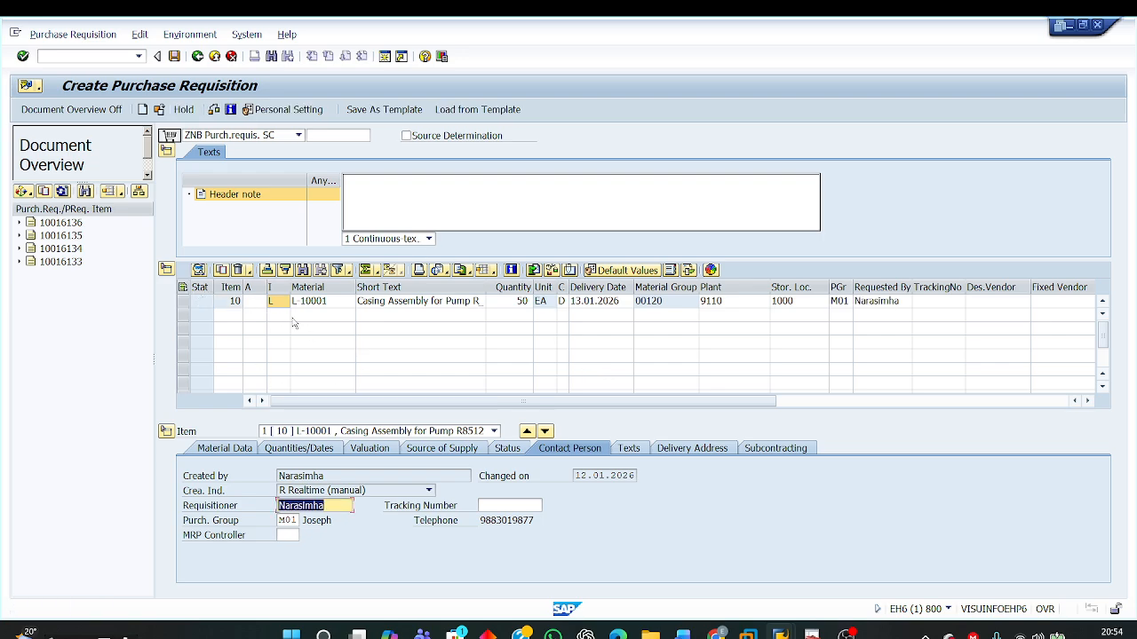
Step: Review the requisition's document type ZNB, the item category and the Requisitioner field
{"action": "left_click", "coordinate": [299, 135]}
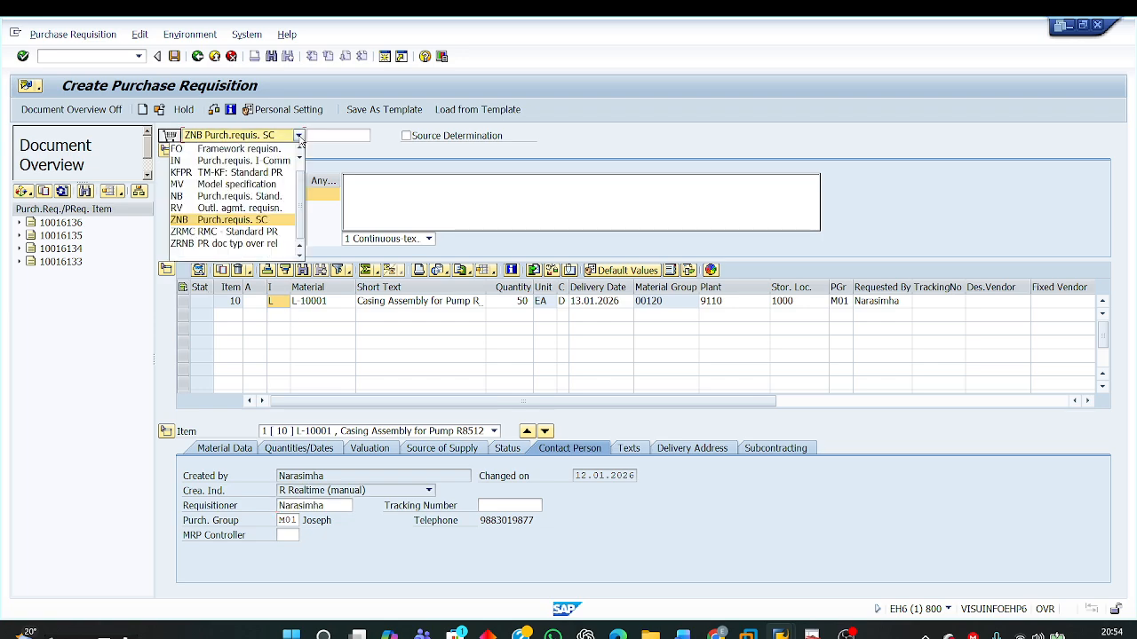
{"action": "left_click", "coordinate": [236, 224]}
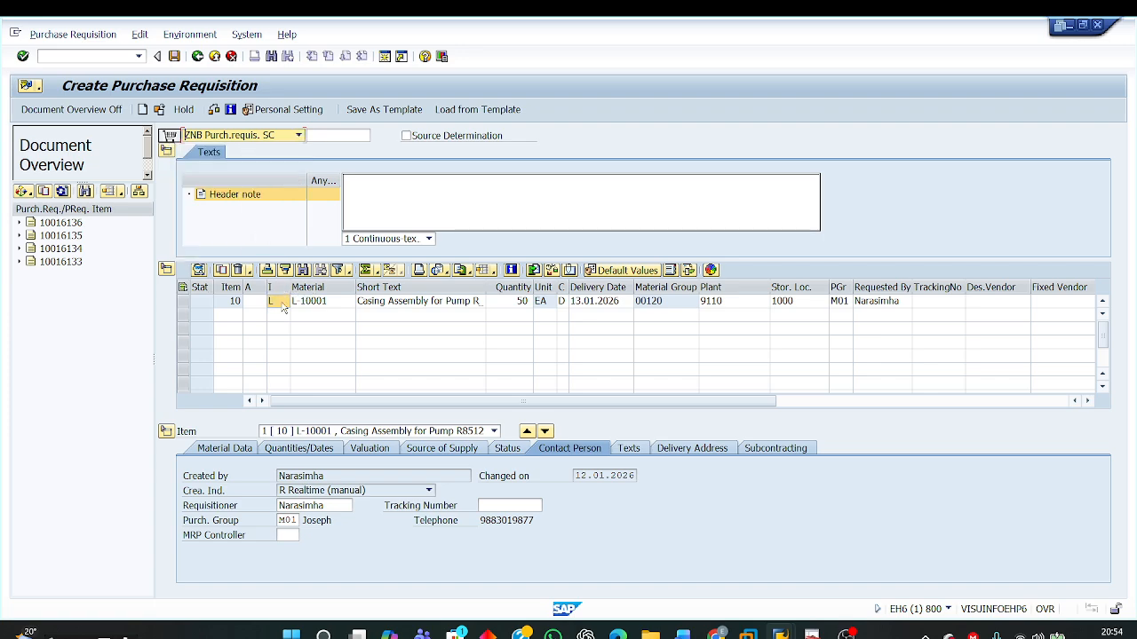
{"action": "left_click", "coordinate": [281, 303]}
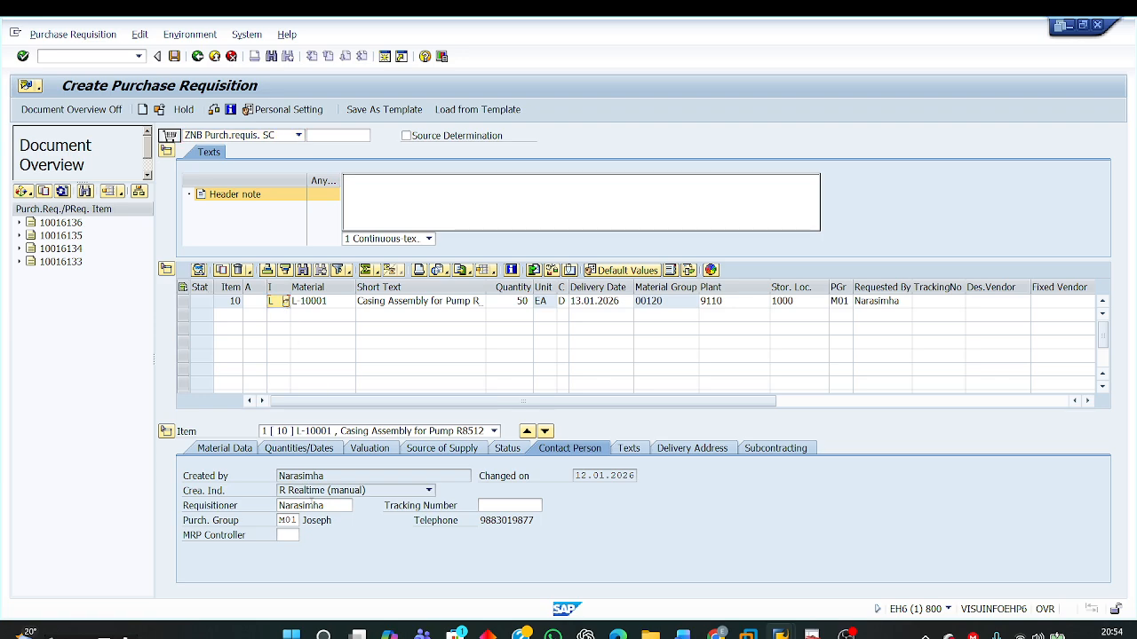
{"action": "left_click_drag", "start_coordinate": [326, 505], "coordinate": [244, 506]}
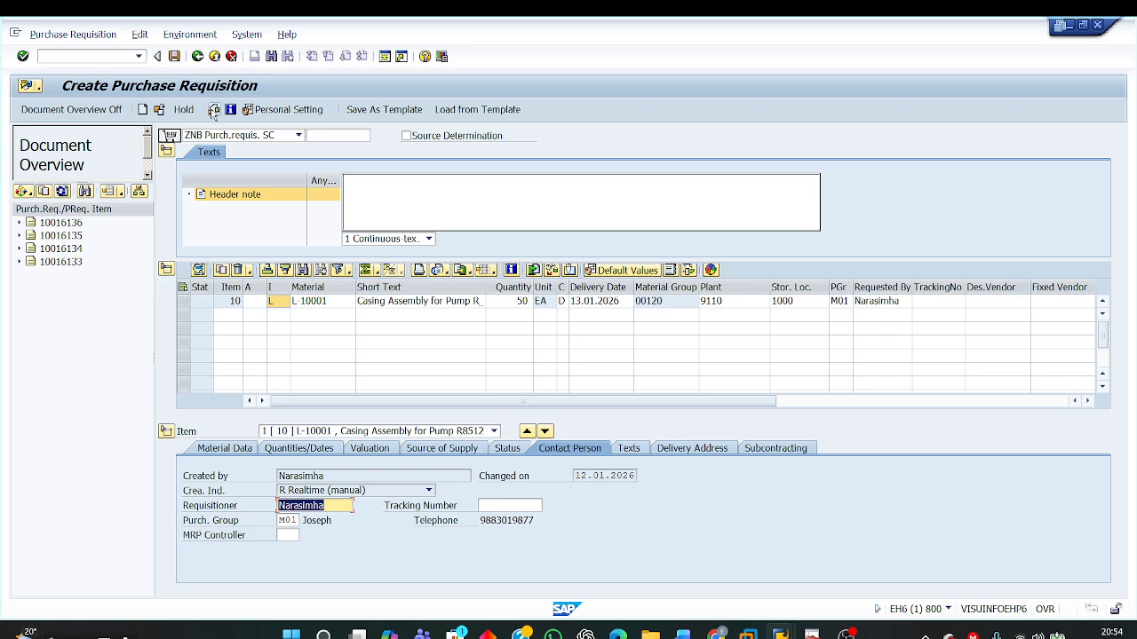
Step: Check the ZNB purchase requisition for errors and save it
{"action": "key", "text": "Return"}
{"action": "key", "text": "Return"}
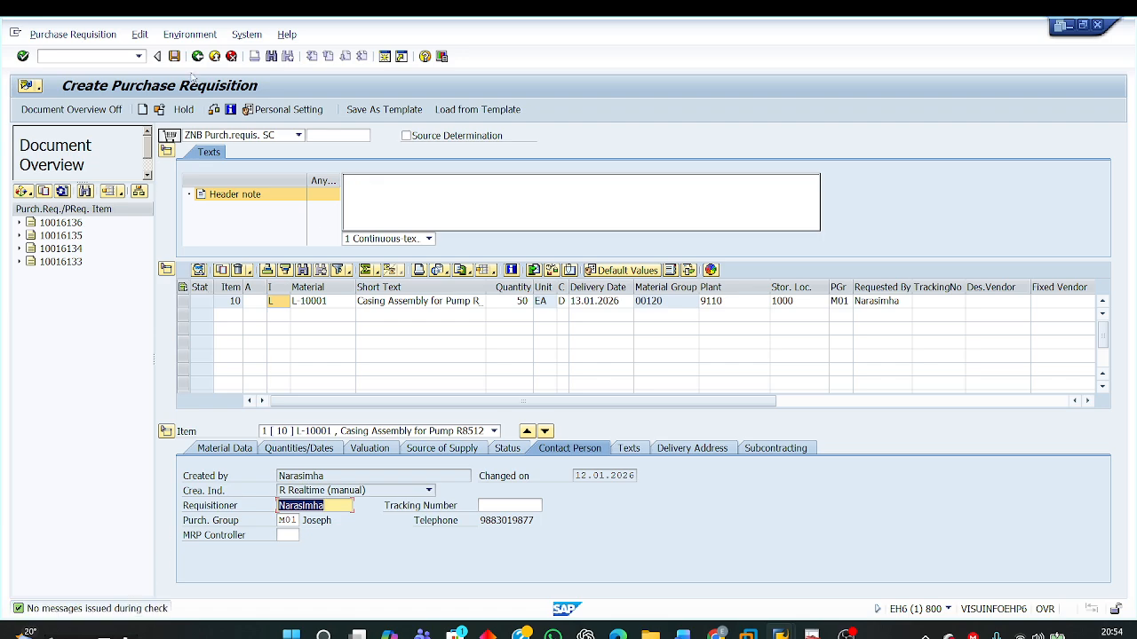
{"action": "key", "text": "Return"}
{"action": "key", "text": "ctrl+s"}
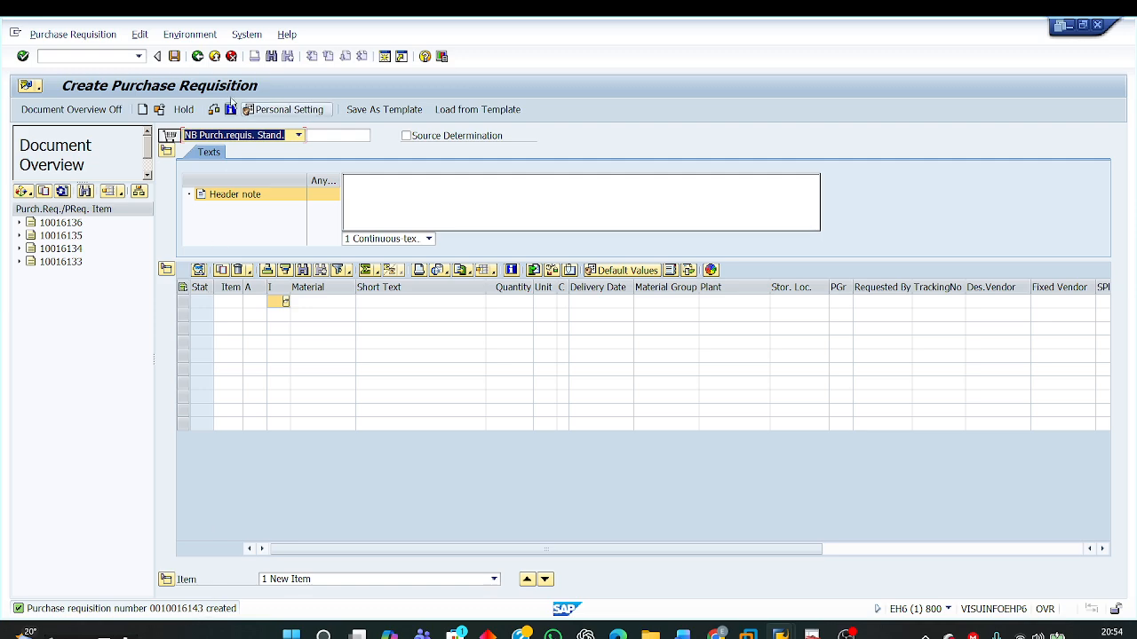
Step: Display the newly saved purchase requisition and select its document number
{"action": "left_click", "coordinate": [158, 110]}
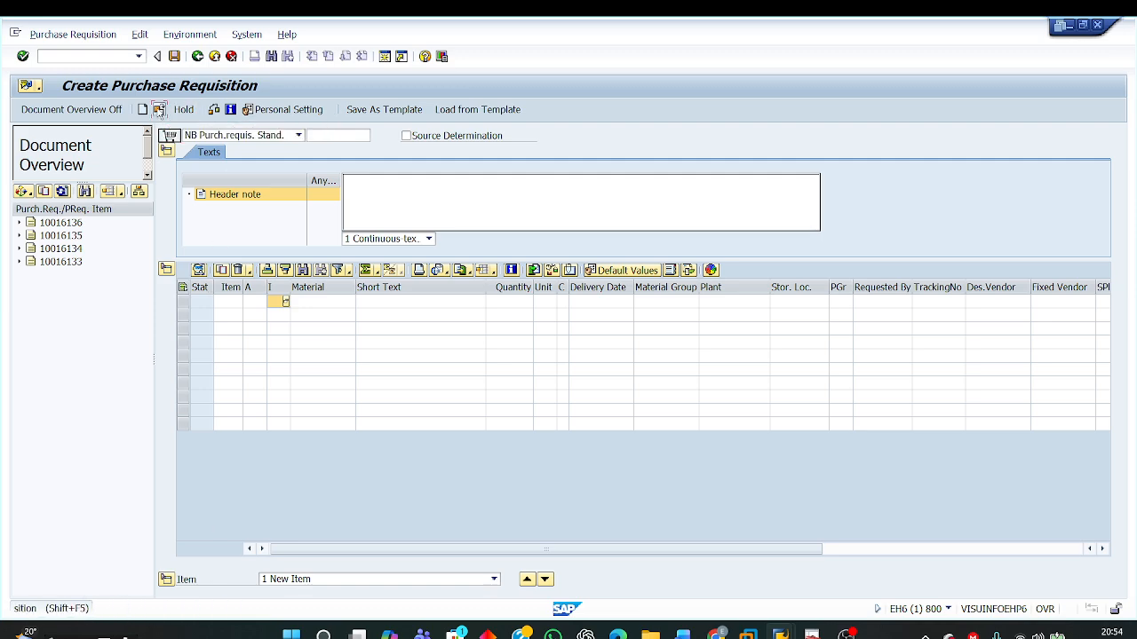
{"action": "key", "text": "Return"}
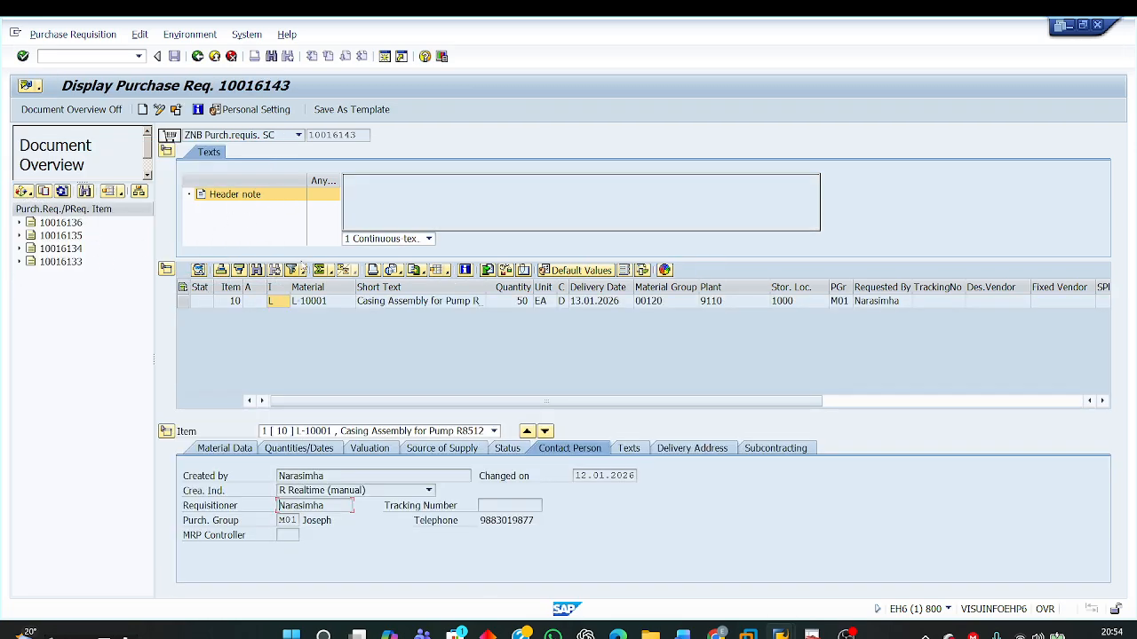
{"action": "left_click_drag", "start_coordinate": [360, 134], "coordinate": [298, 139]}
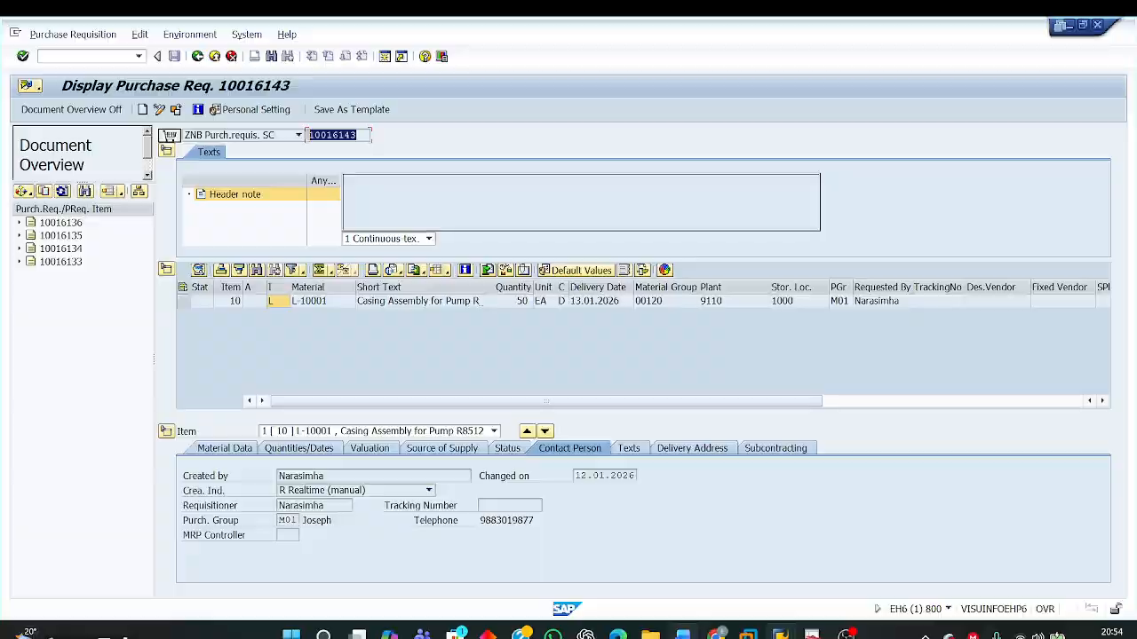
Step: Switch to the Word document and read the instruction for converting the requisition to a purchase order and checking item category L
{"action": "left_click", "coordinate": [653, 632]}
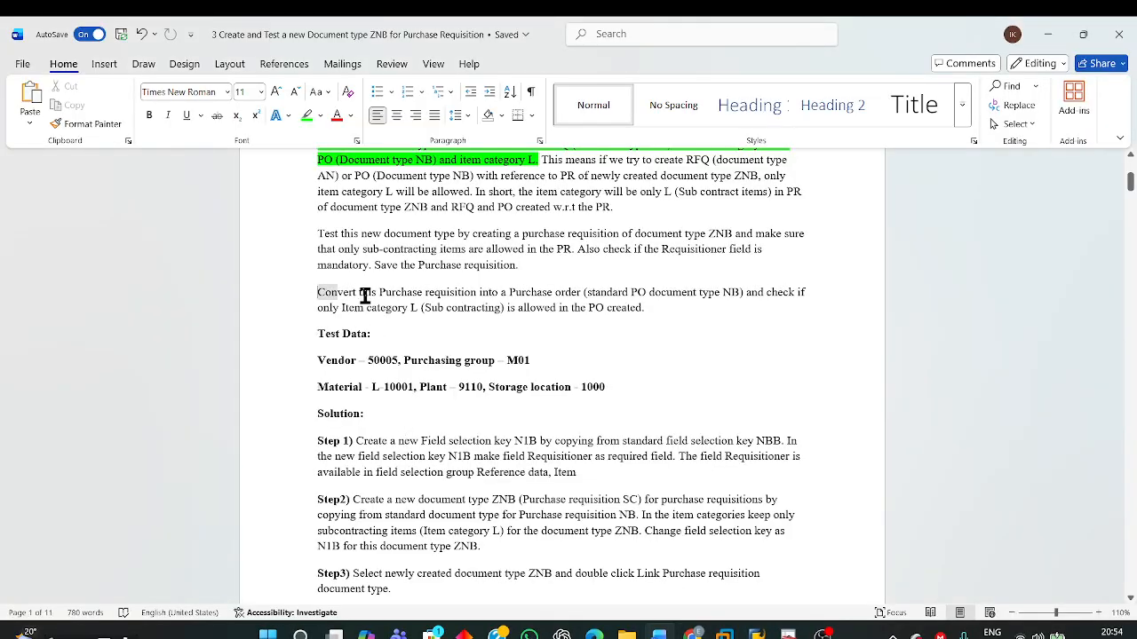
{"action": "left_click_drag", "start_coordinate": [329, 295], "coordinate": [633, 310]}
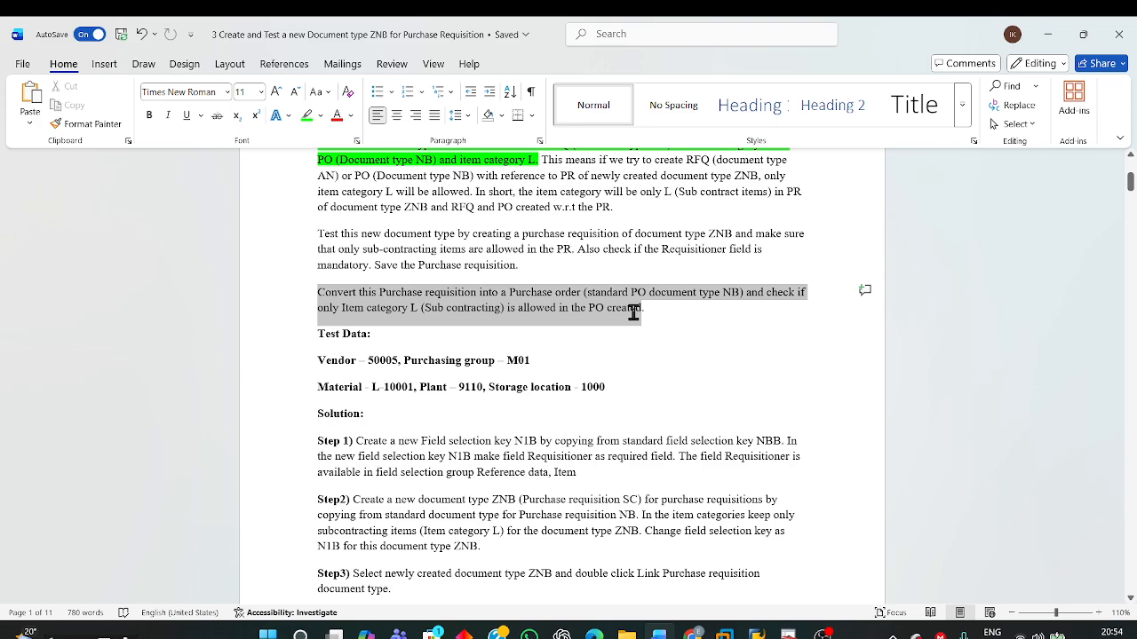
Step: Switch to the SAP session showing the screen layout view, leave customizing, and start creating a purchase order with ME21N
{"action": "mouse_move", "coordinate": [756, 632]}
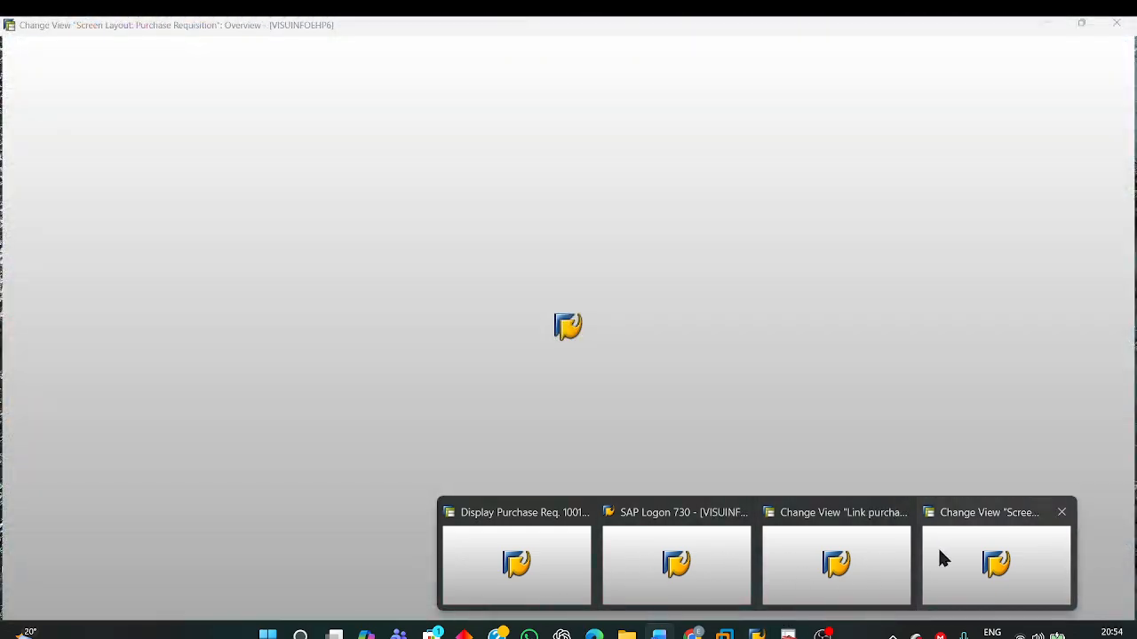
{"action": "left_click", "coordinate": [942, 557]}
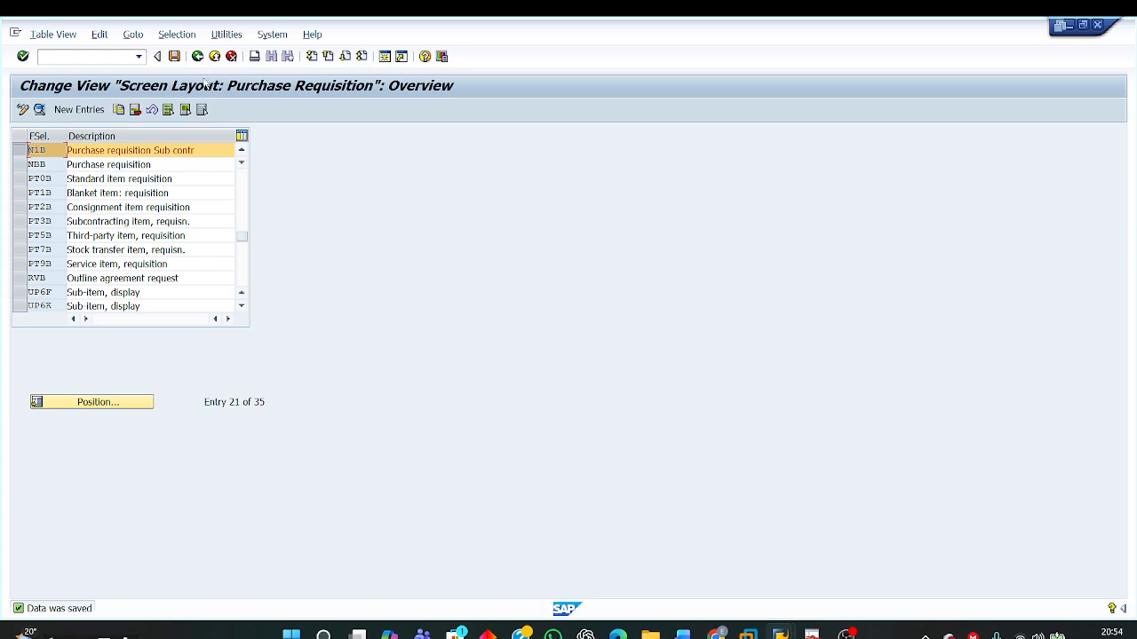
{"action": "left_click", "coordinate": [197, 56]}
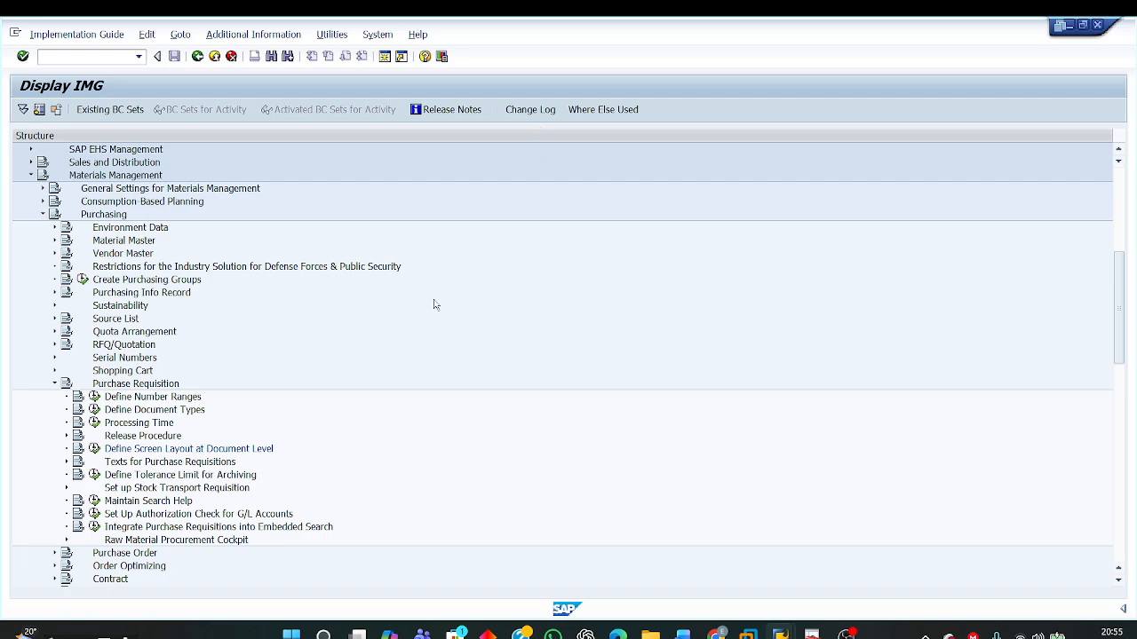
{"action": "key", "text": "F3"}
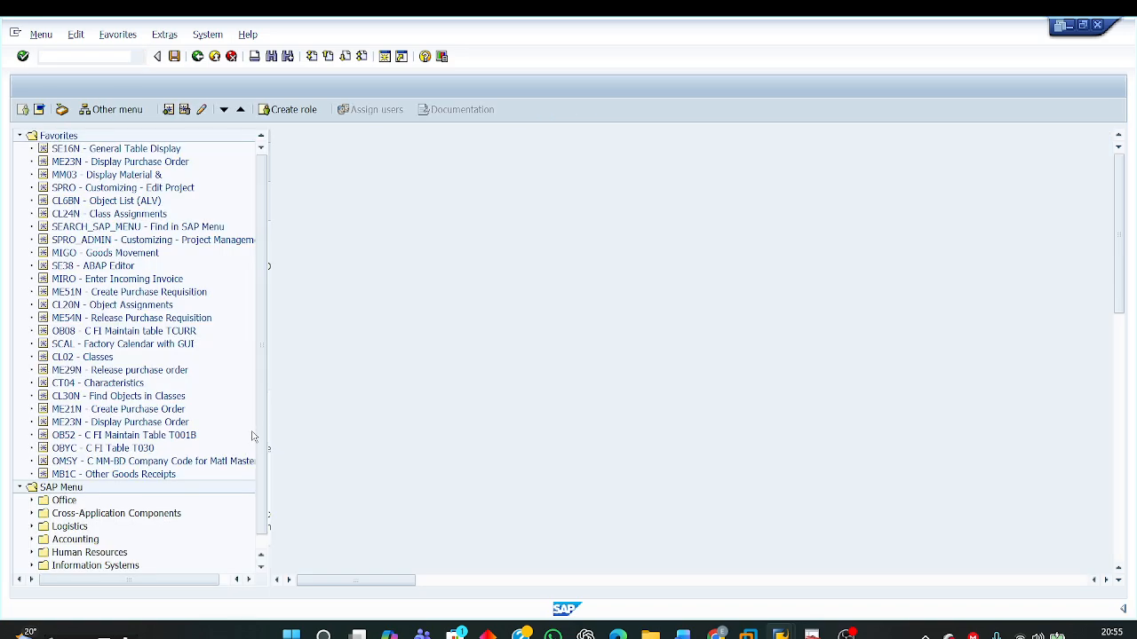
{"action": "left_click", "coordinate": [101, 411]}
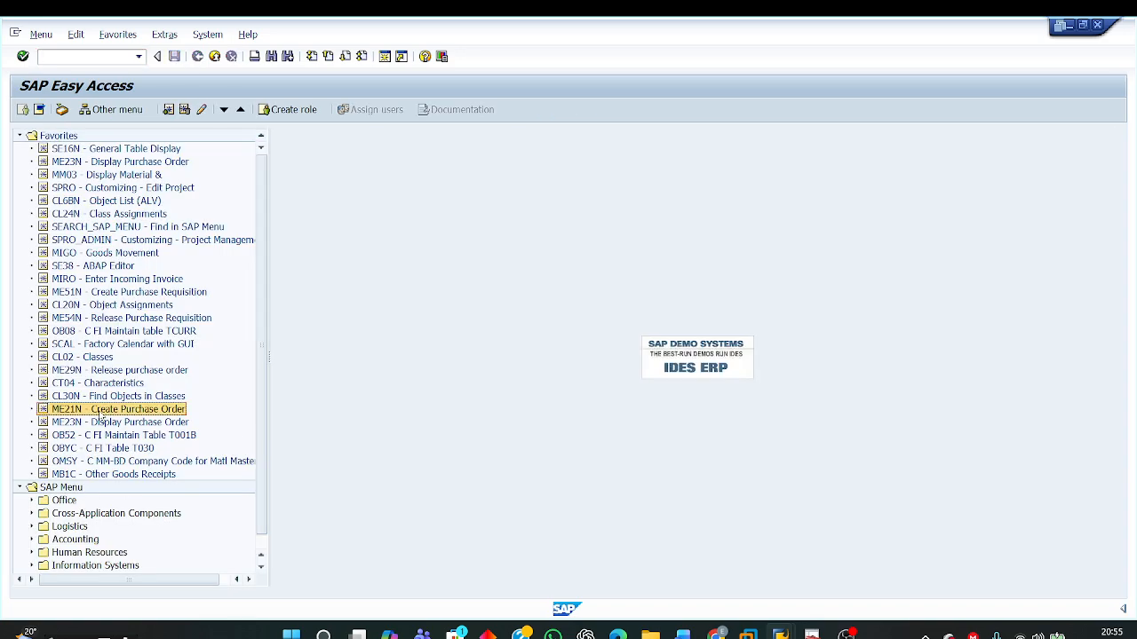
{"action": "double_click", "coordinate": [146, 413]}
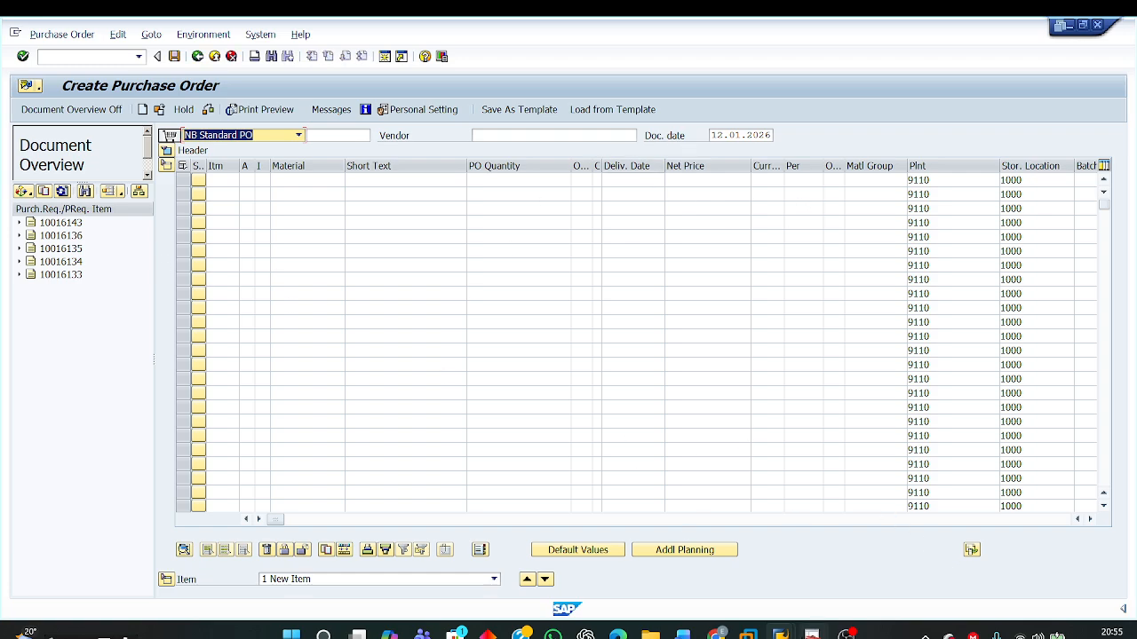
Step: Display the new ZNB purchase requisition in the other SAP session, then return to the purchase order session
{"action": "mouse_move", "coordinate": [780, 634]}
{"action": "left_click", "coordinate": [409, 569]}
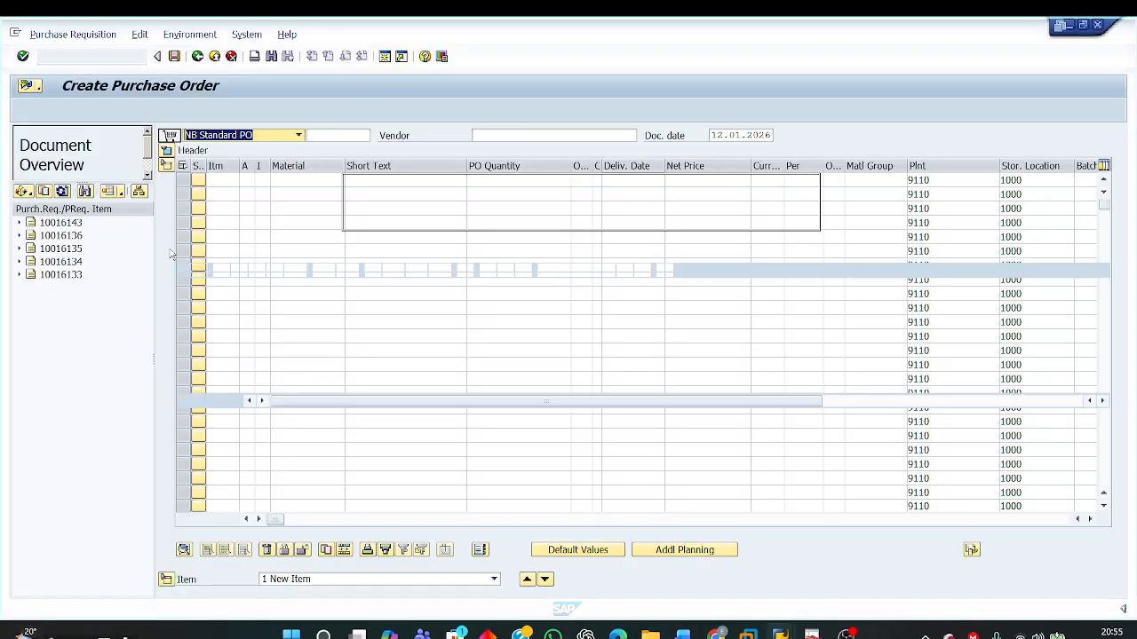
{"action": "double_click", "coordinate": [60, 226]}
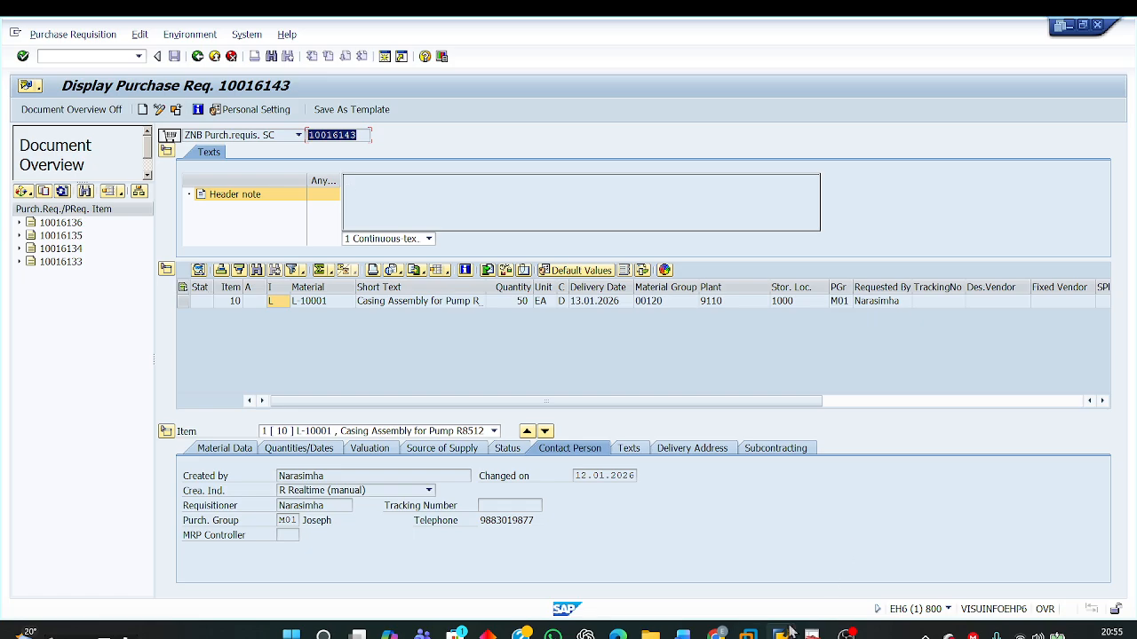
{"action": "mouse_move", "coordinate": [780, 632]}
{"action": "left_click", "coordinate": [1040, 563]}
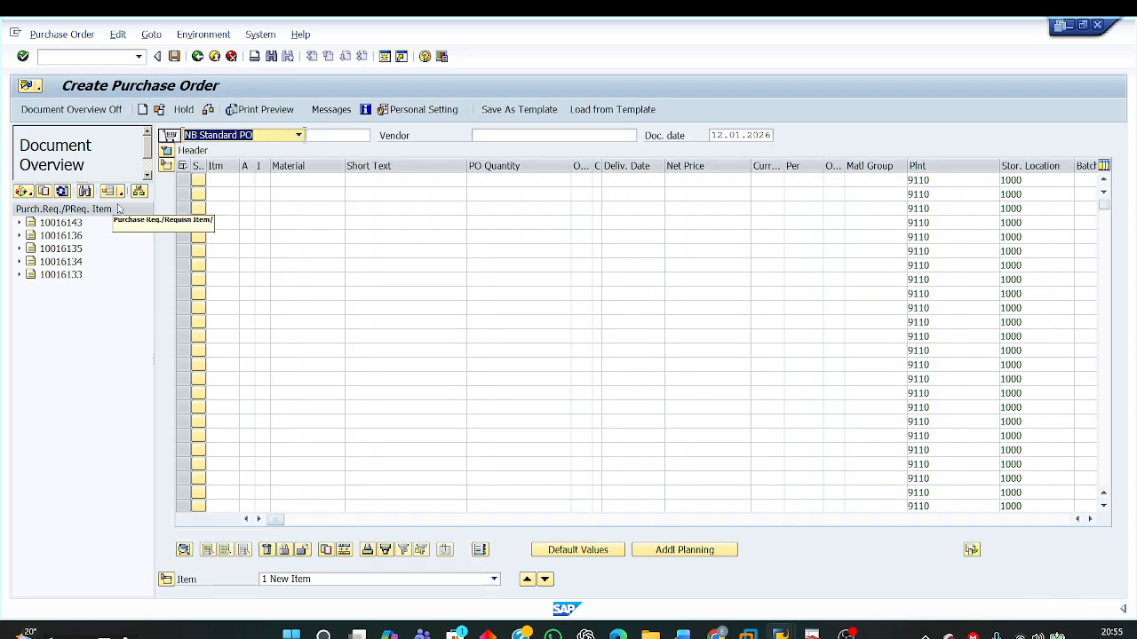
Step: Adopt the new ZNB purchase requisition from the document overview into the NB standard purchase order
{"action": "left_click", "coordinate": [69, 224]}
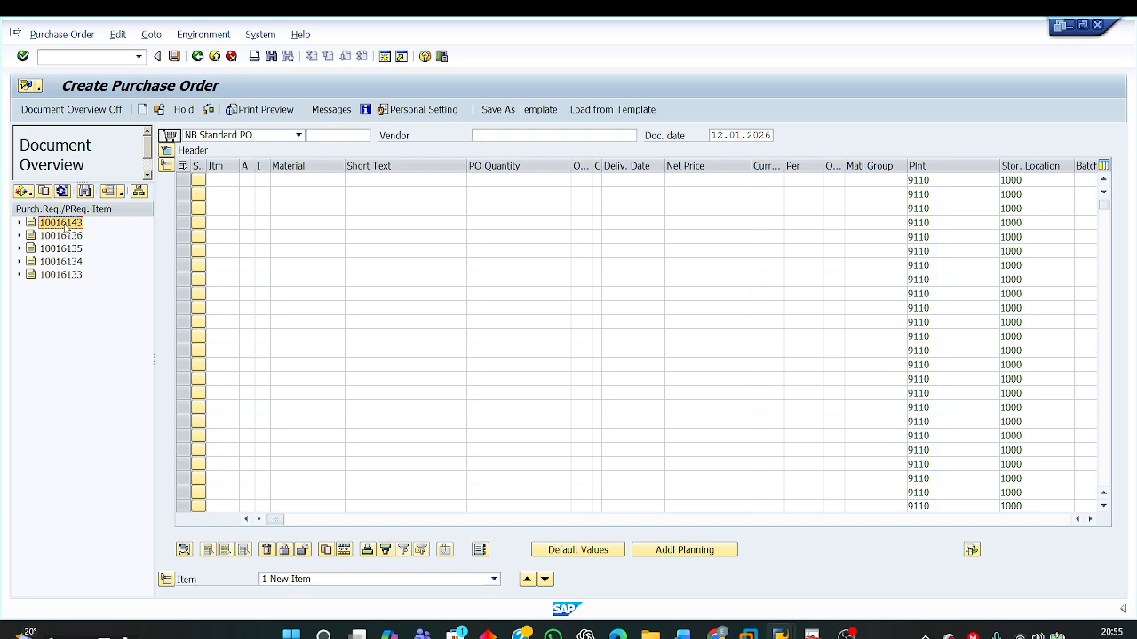
{"action": "left_click", "coordinate": [1059, 523]}
{"action": "left_click_drag", "start_coordinate": [1055, 523], "coordinate": [576, 524]}
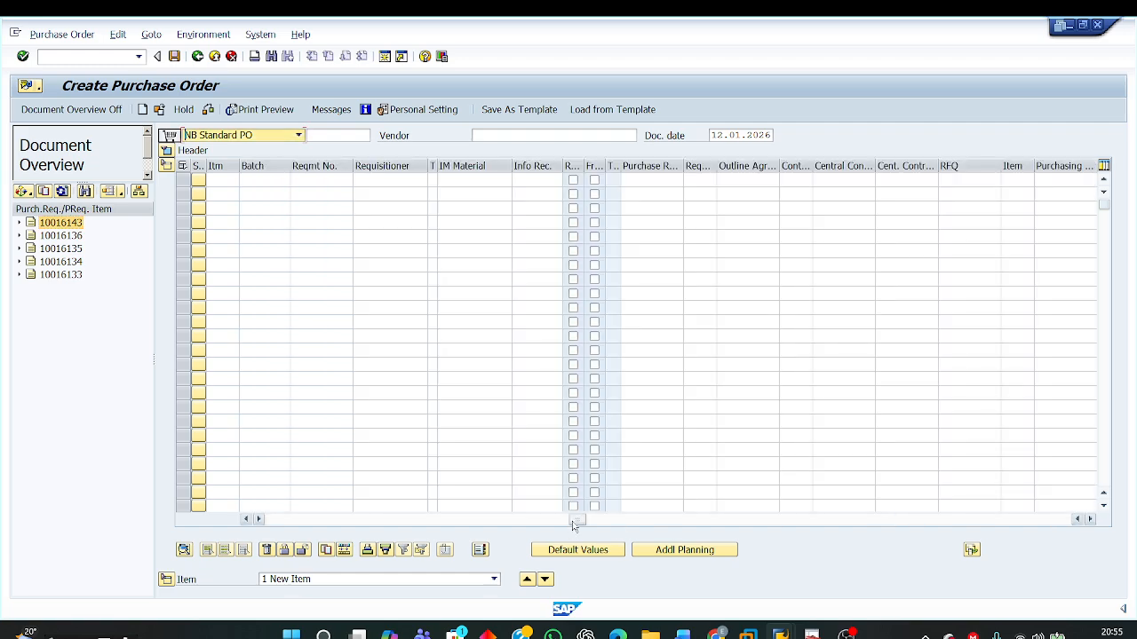
{"action": "left_click", "coordinate": [661, 181]}
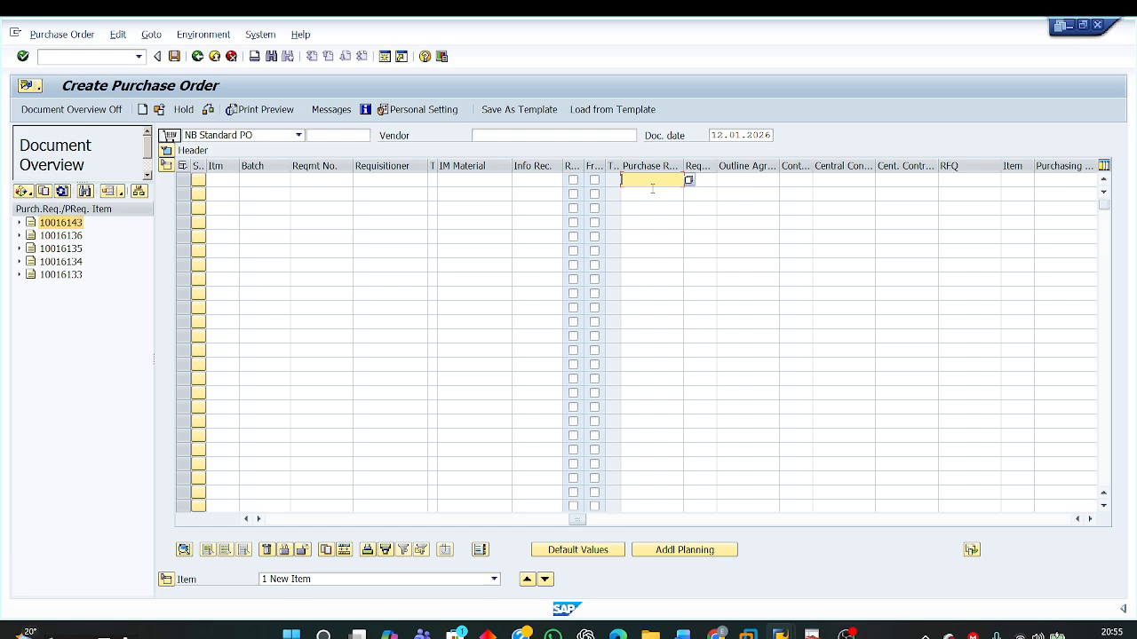
{"action": "left_click_drag", "start_coordinate": [576, 520], "coordinate": [288, 524]}
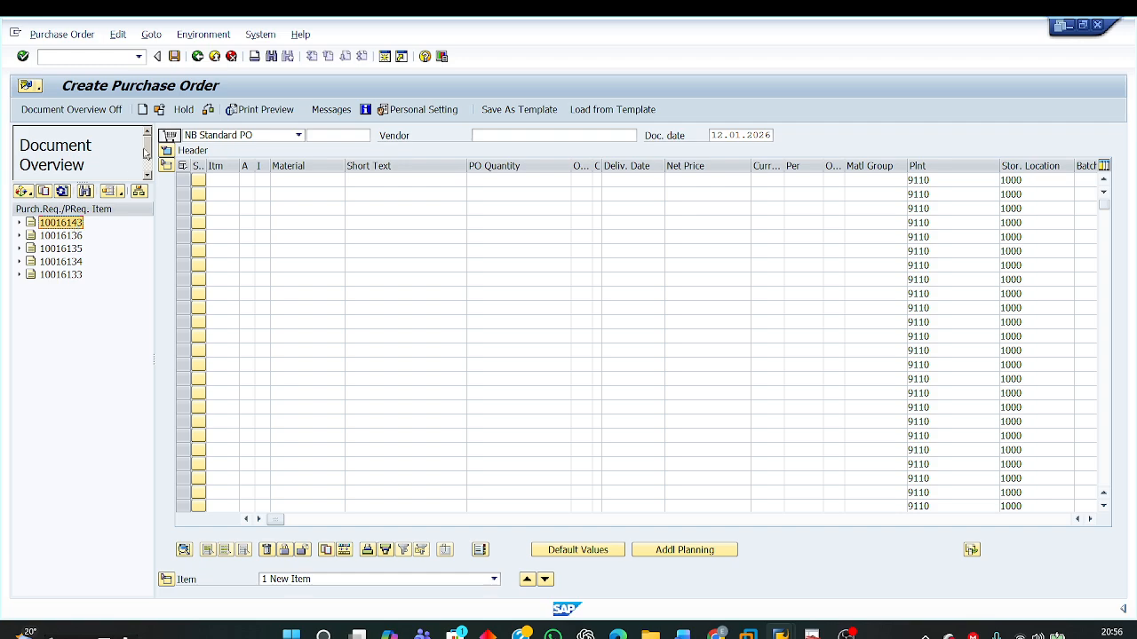
{"action": "left_click", "coordinate": [170, 136]}
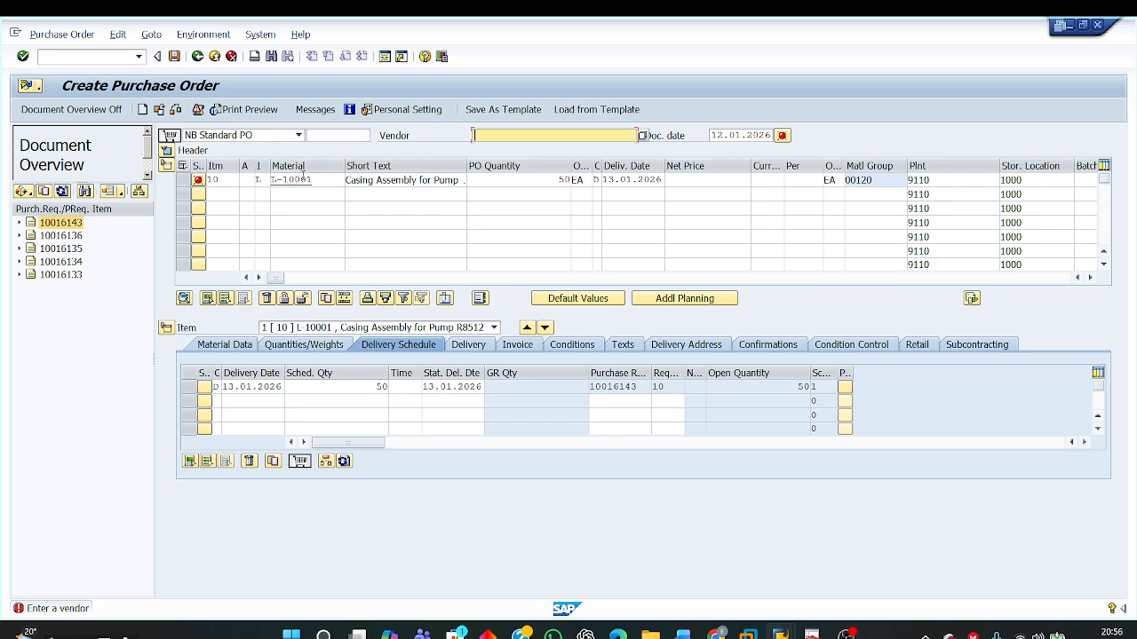
Step: Review the purchase order item's material, quantity, plant, storage location and item category adopted from the requisition
{"action": "left_click_drag", "start_coordinate": [555, 179], "coordinate": [571, 179]}
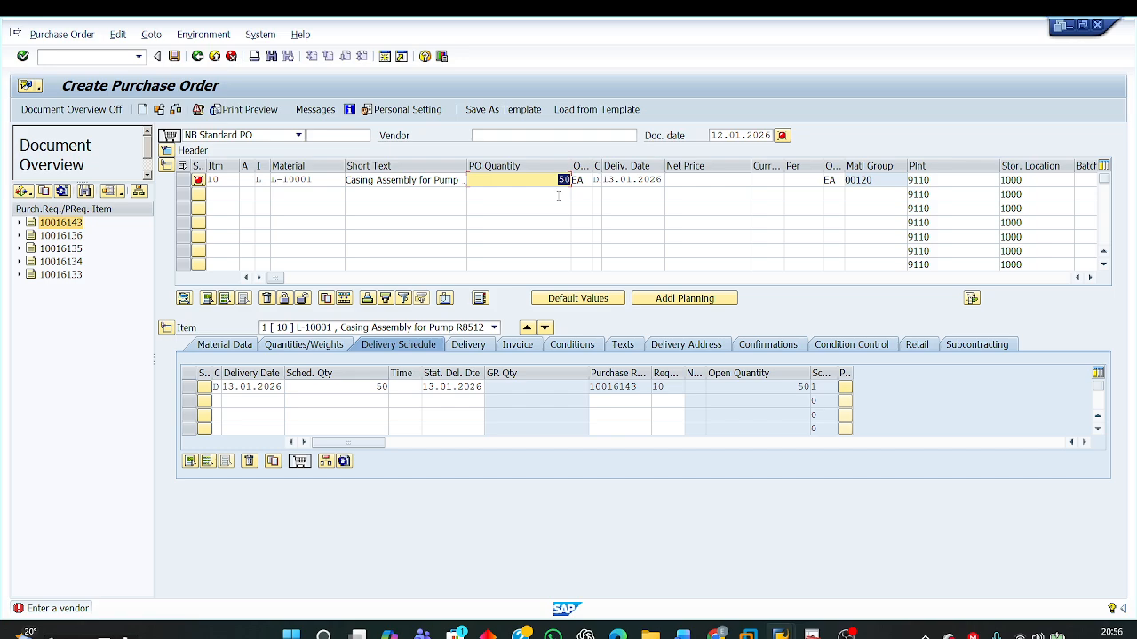
{"action": "left_click_drag", "start_coordinate": [316, 181], "coordinate": [270, 180]}
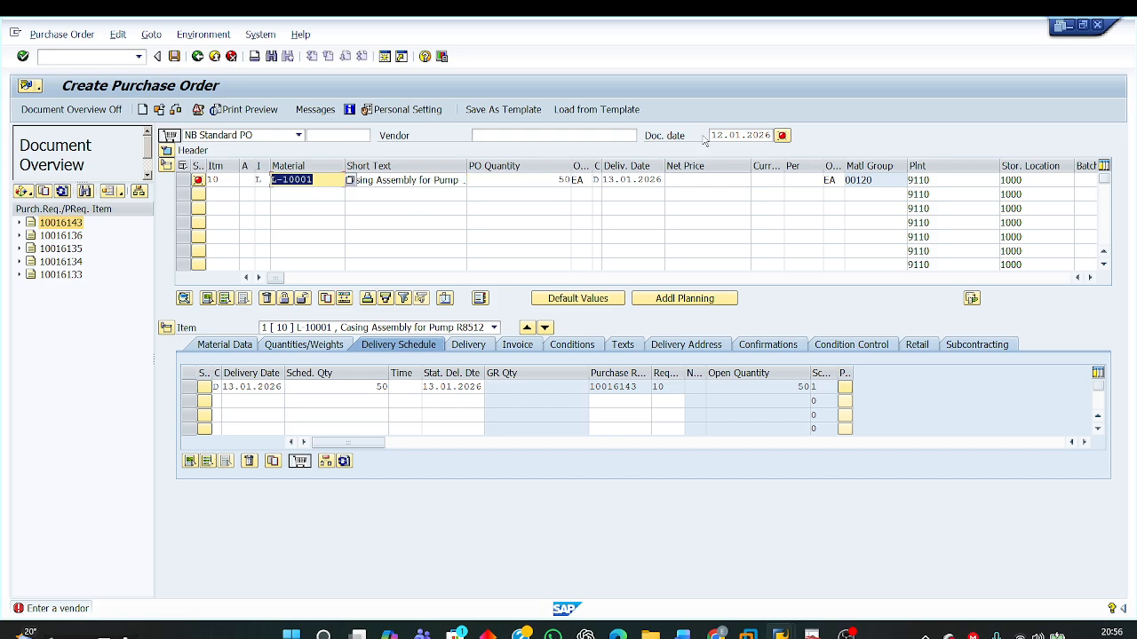
{"action": "left_click_drag", "start_coordinate": [557, 180], "coordinate": [571, 180]}
{"action": "left_click_drag", "start_coordinate": [909, 181], "coordinate": [931, 180]}
{"action": "left_click_drag", "start_coordinate": [1025, 180], "coordinate": [958, 180]}
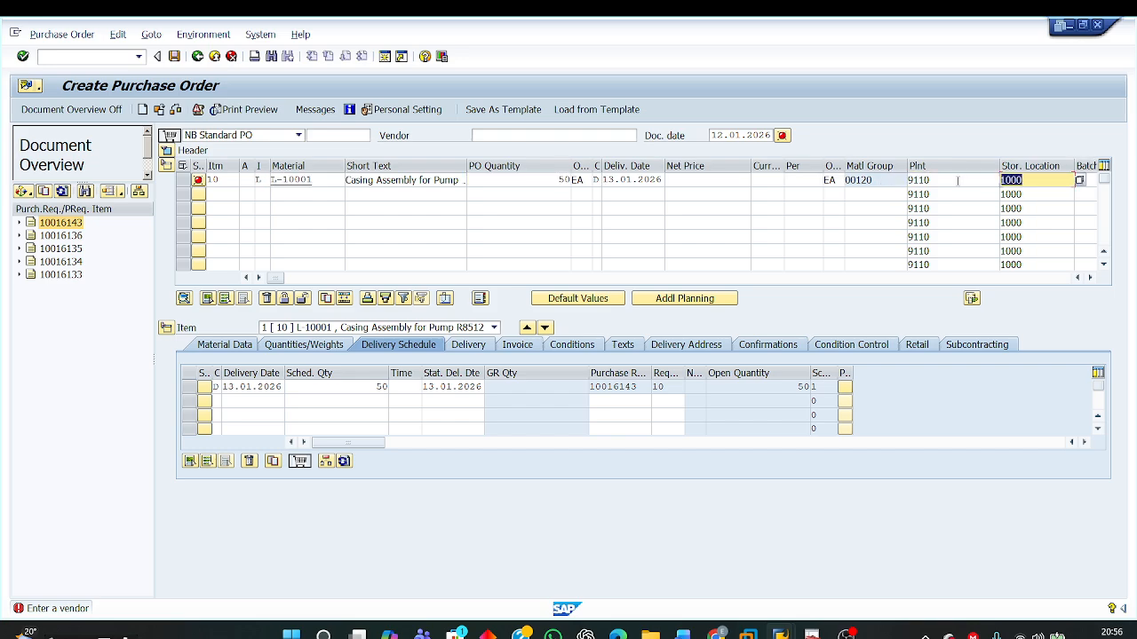
{"action": "left_click", "coordinate": [259, 180]}
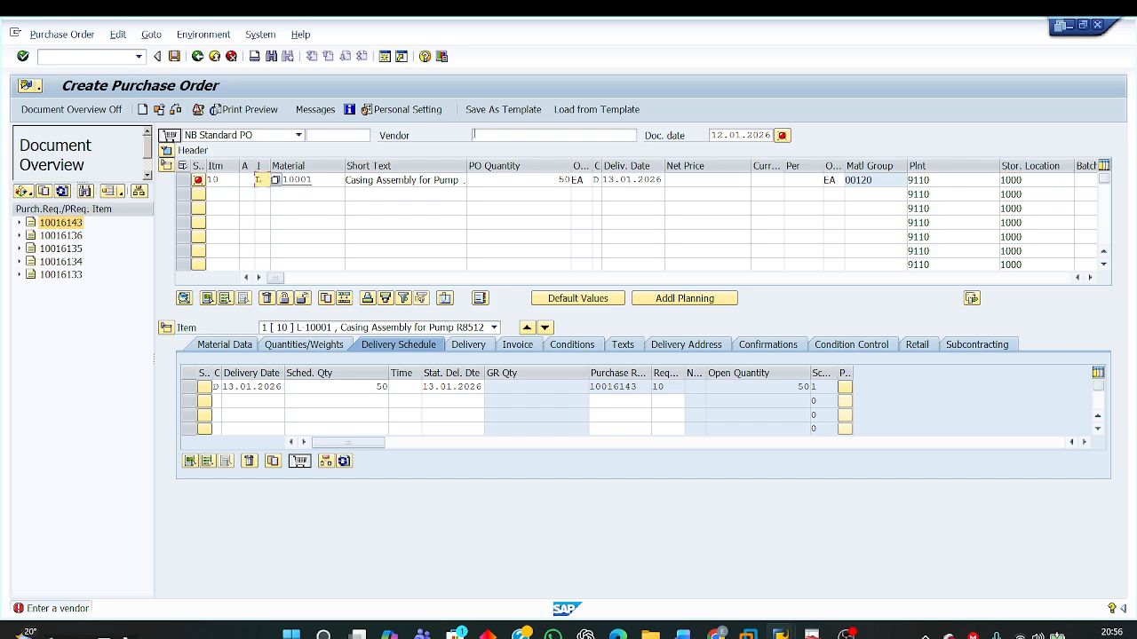
Step: Set the purchase order's vendor to 50005 and check the item category of item 10
{"action": "left_click", "coordinate": [569, 134]}
{"action": "left_click", "coordinate": [564, 133]}
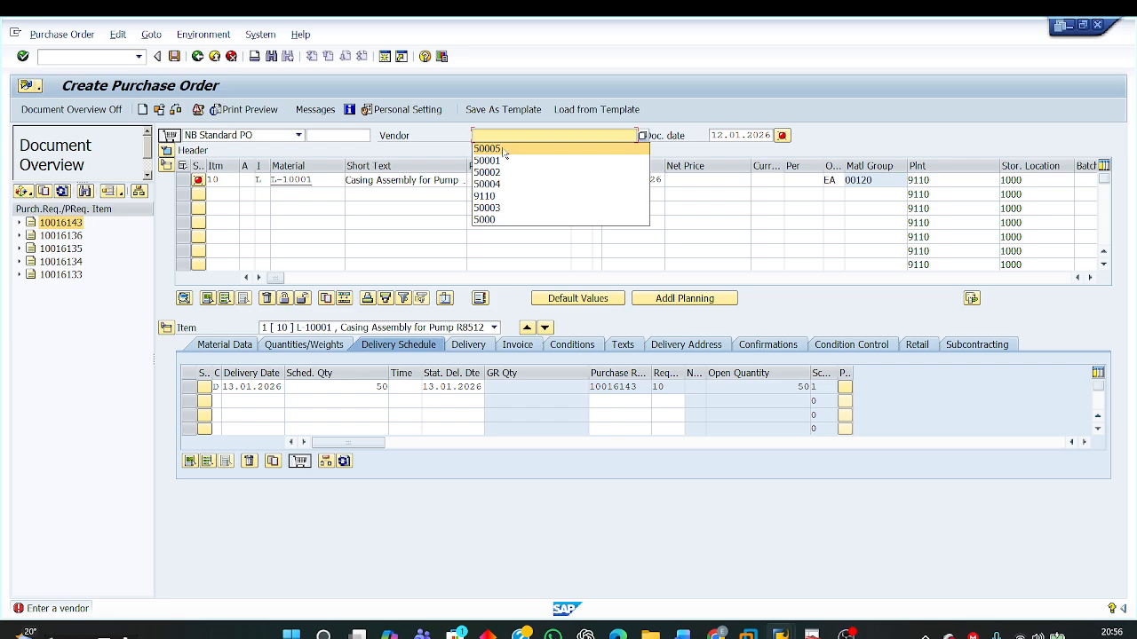
{"action": "left_click", "coordinate": [505, 150]}
{"action": "key", "text": "Return"}
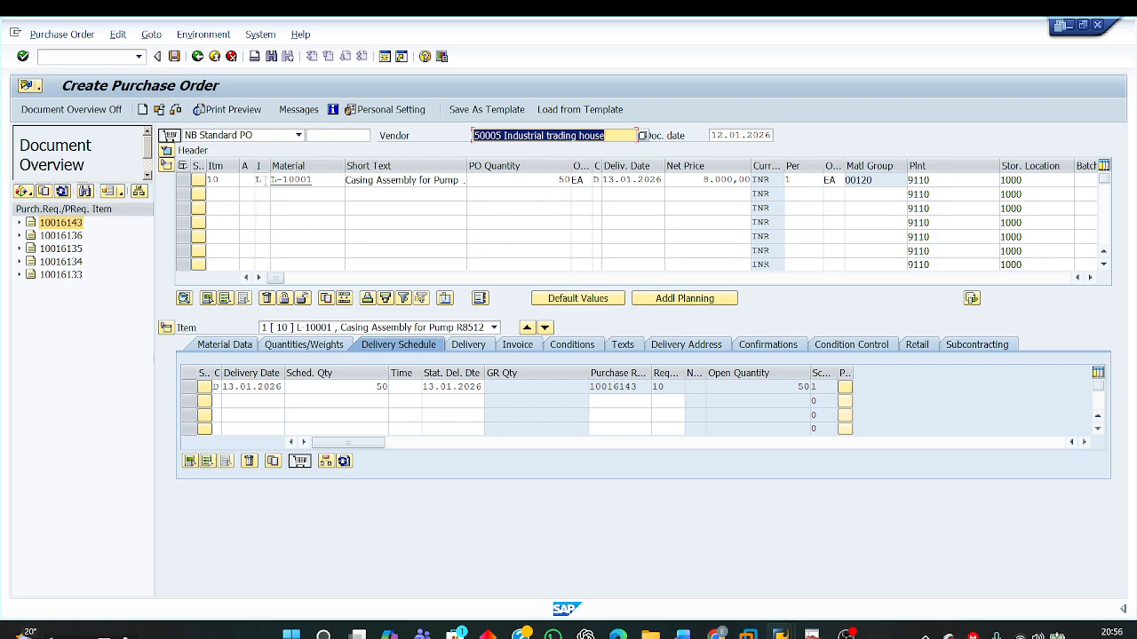
{"action": "left_click", "coordinate": [258, 179]}
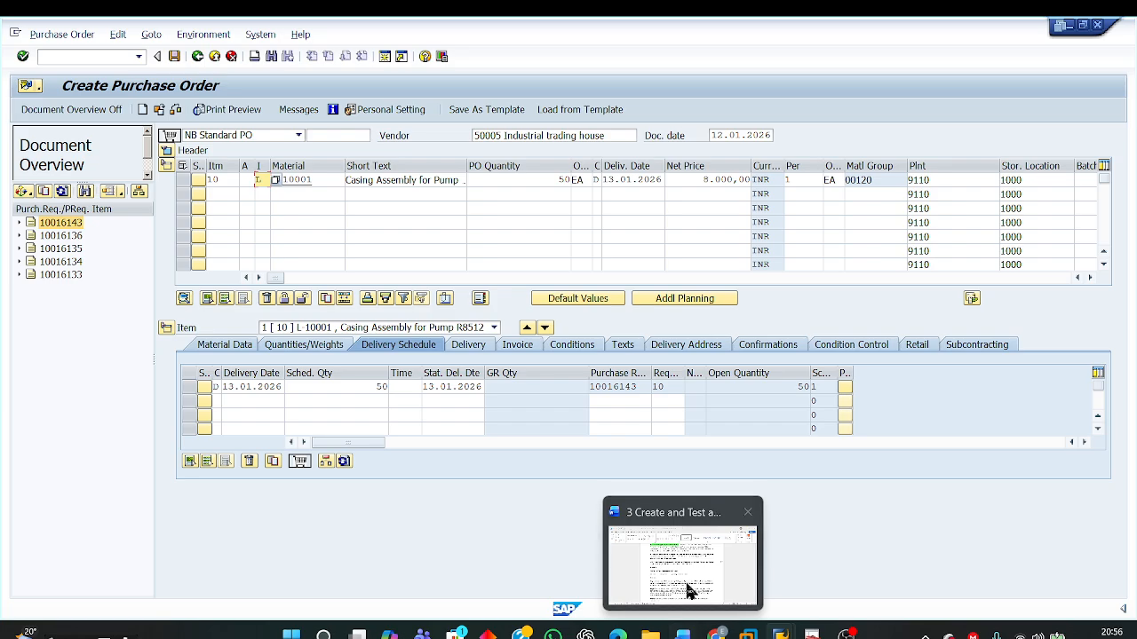
Step: Switch to the Word document and read the instruction for linking document type ZNB with PO document type NB
{"action": "left_click", "coordinate": [682, 635]}
{"action": "scroll", "coordinate": [604, 371], "scroll_direction": "up", "scroll_amount": 3}
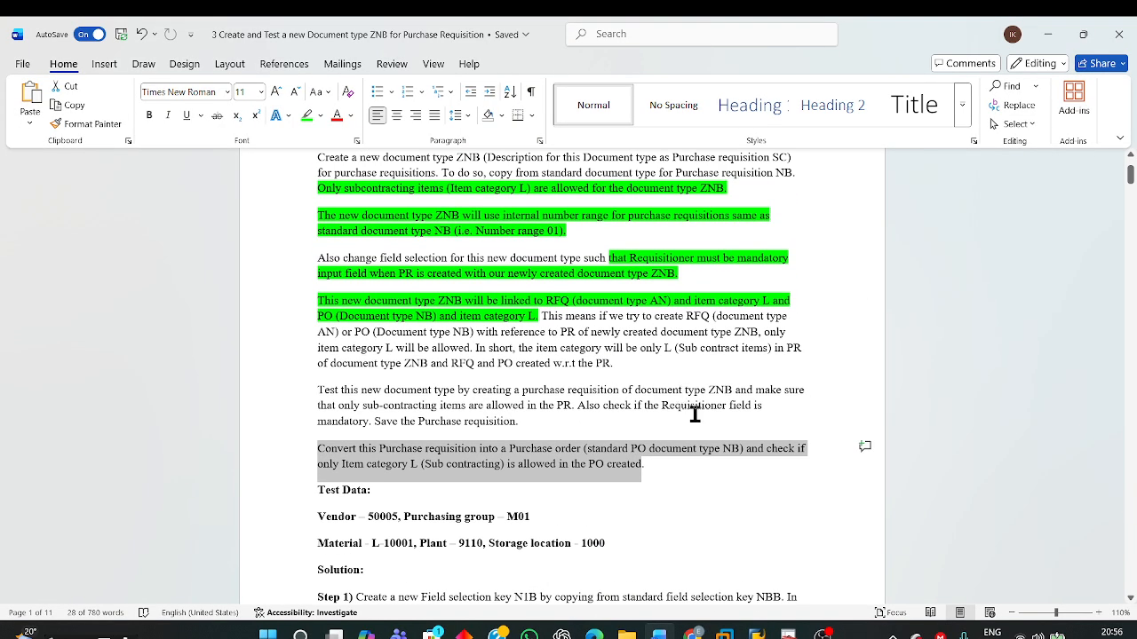
{"action": "scroll", "coordinate": [713, 433], "scroll_direction": "down", "scroll_amount": 7}
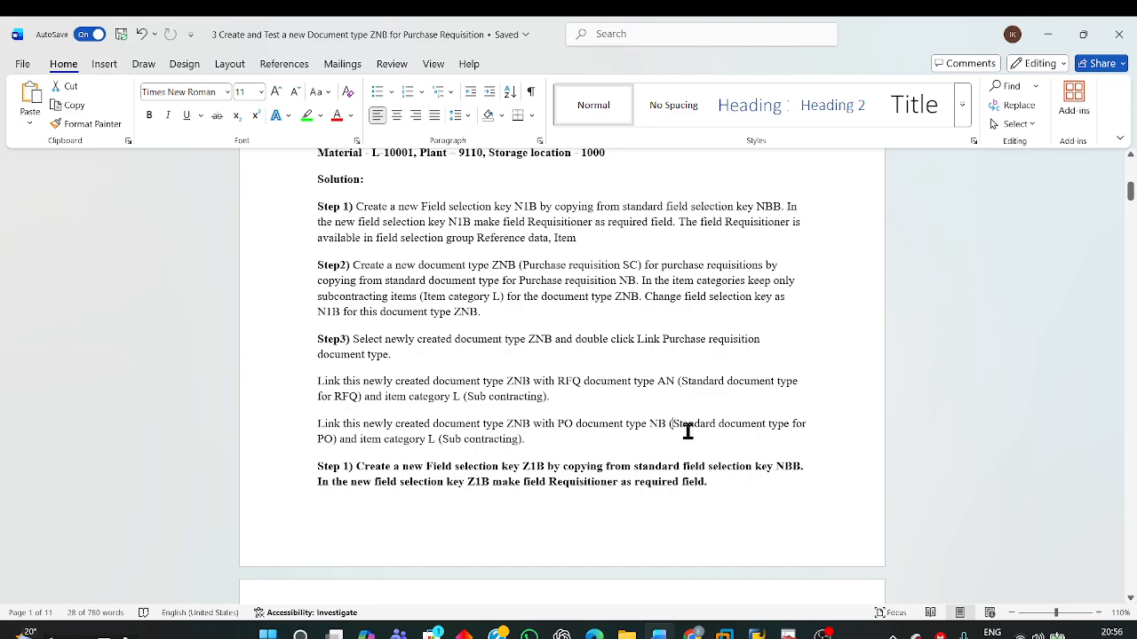
{"action": "left_click_drag", "start_coordinate": [685, 427], "coordinate": [689, 434]}
{"action": "left_click", "coordinate": [568, 425]}
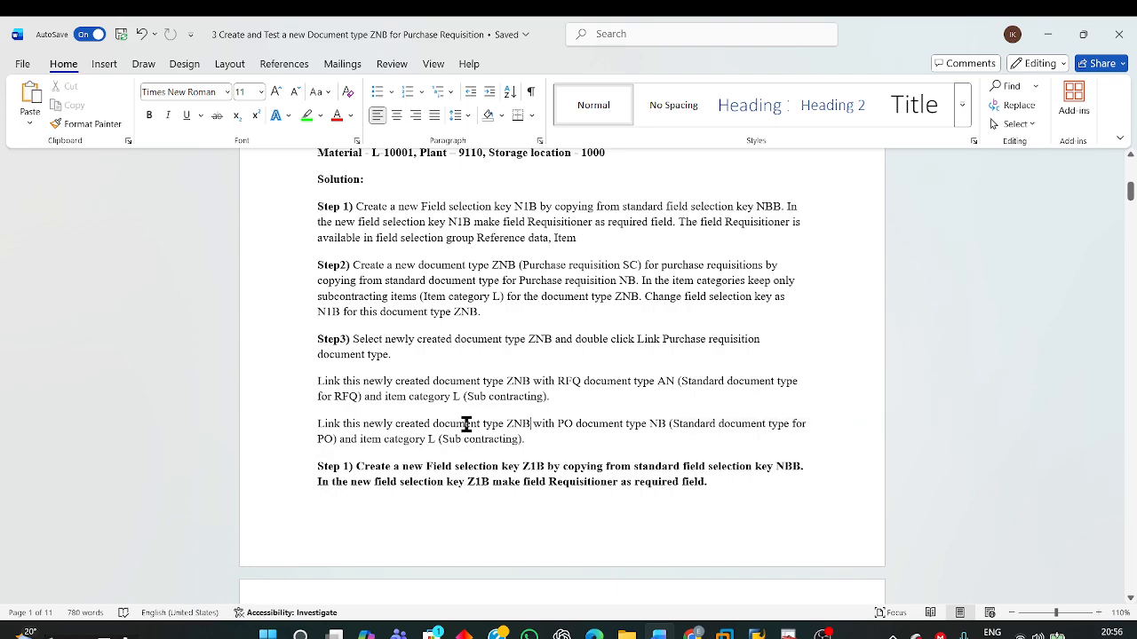
{"action": "left_click_drag", "start_coordinate": [420, 425], "coordinate": [533, 419]}
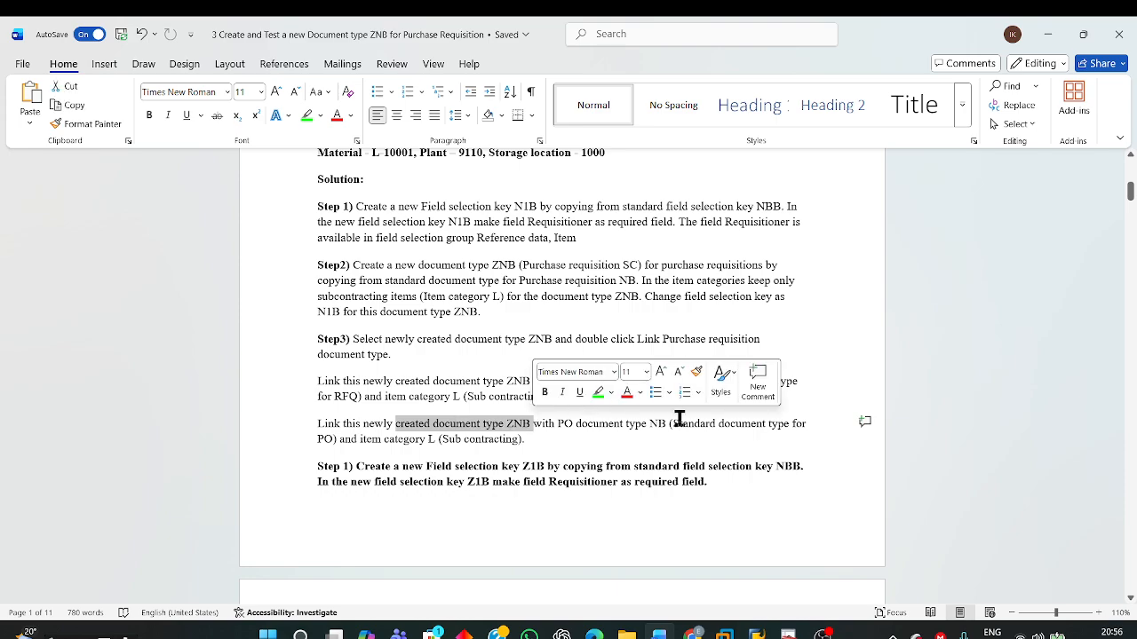
Step: Switch to the SAP purchase order and try to clear the item category of item 10
{"action": "mouse_move", "coordinate": [758, 634]}
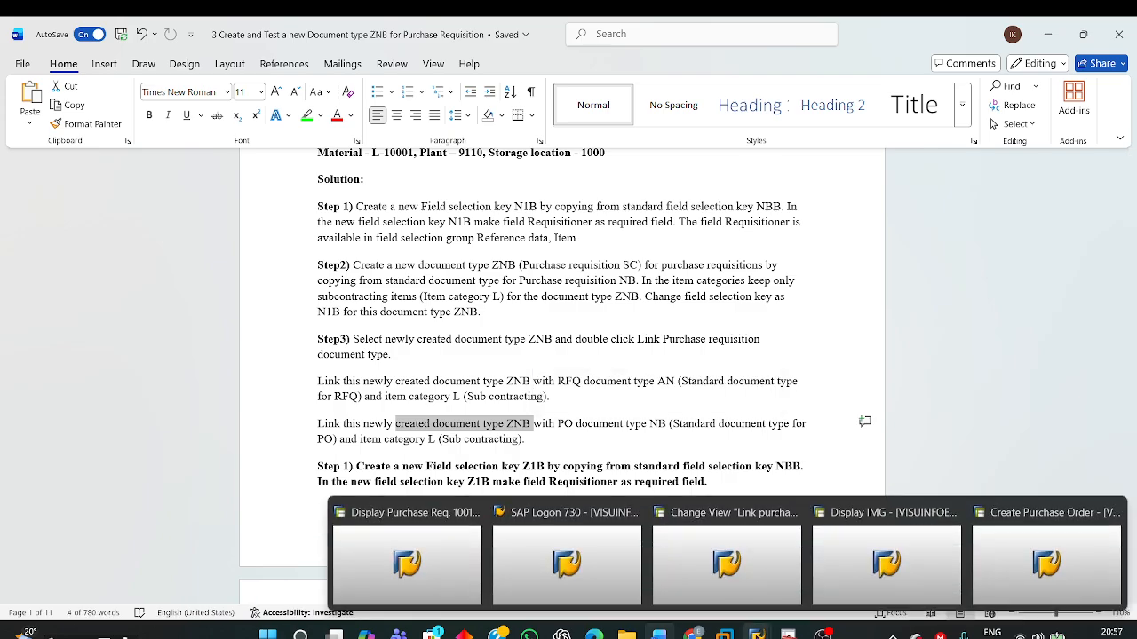
{"action": "left_click", "coordinate": [997, 560]}
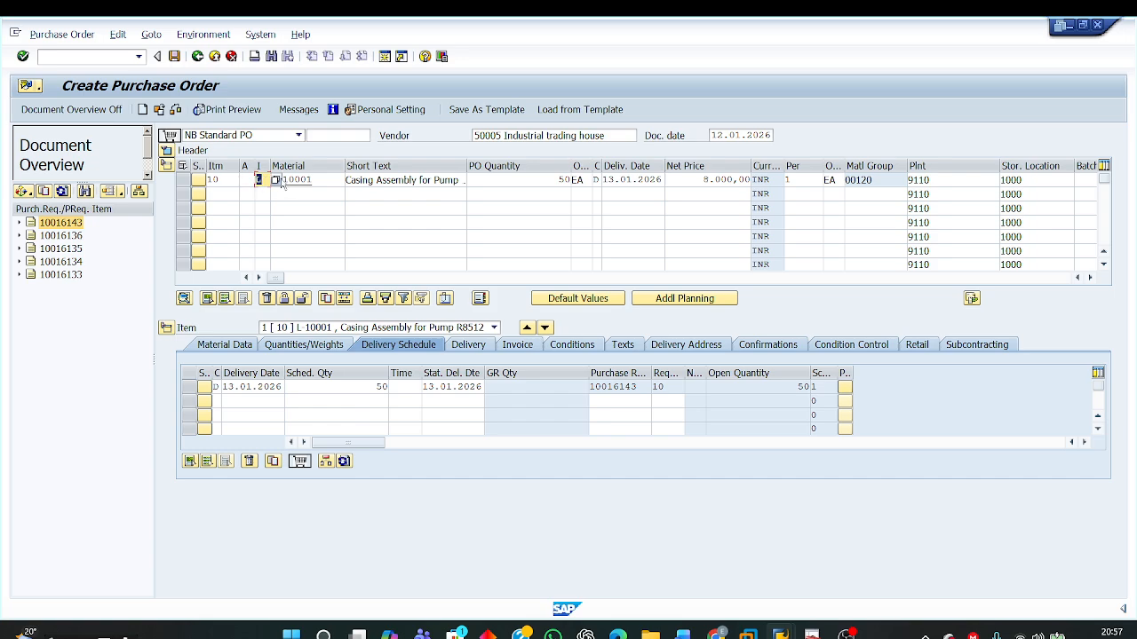
{"action": "left_click", "coordinate": [300, 208]}
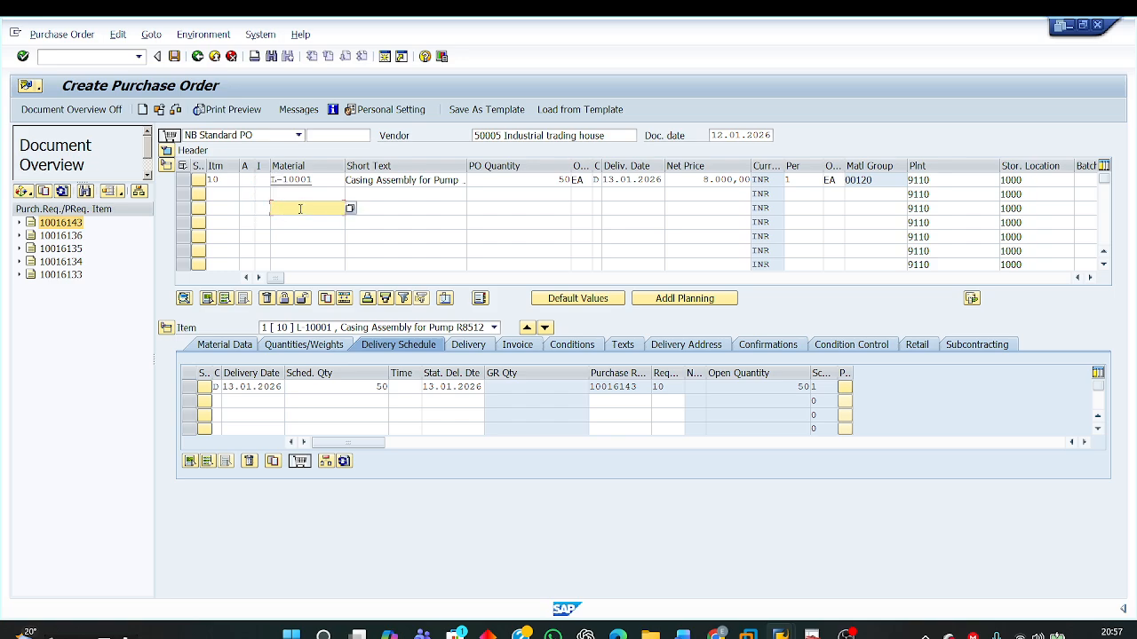
{"action": "left_click", "coordinate": [265, 180]}
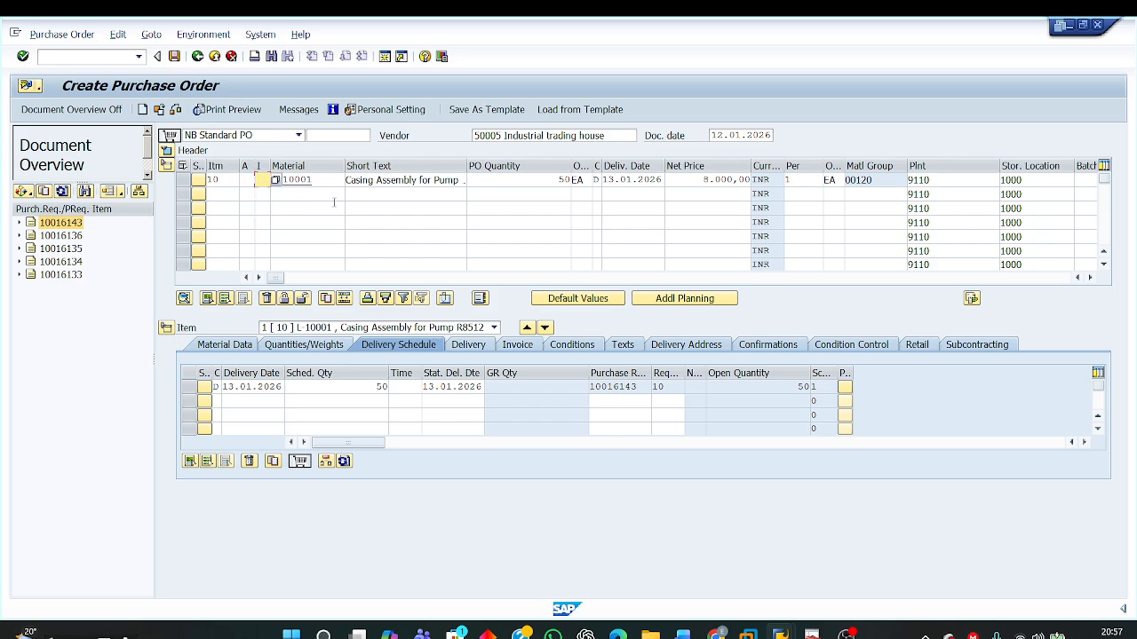
{"action": "key", "text": "Return"}
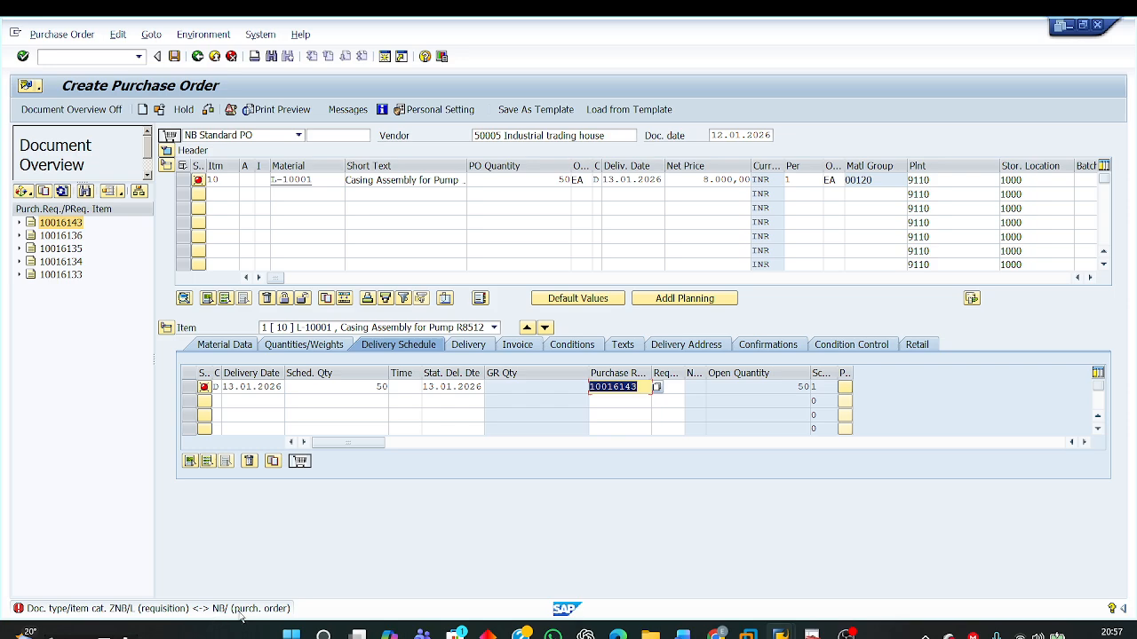
Step: Set the item category of purchase order item 10 back to L
{"action": "left_click", "coordinate": [259, 179]}
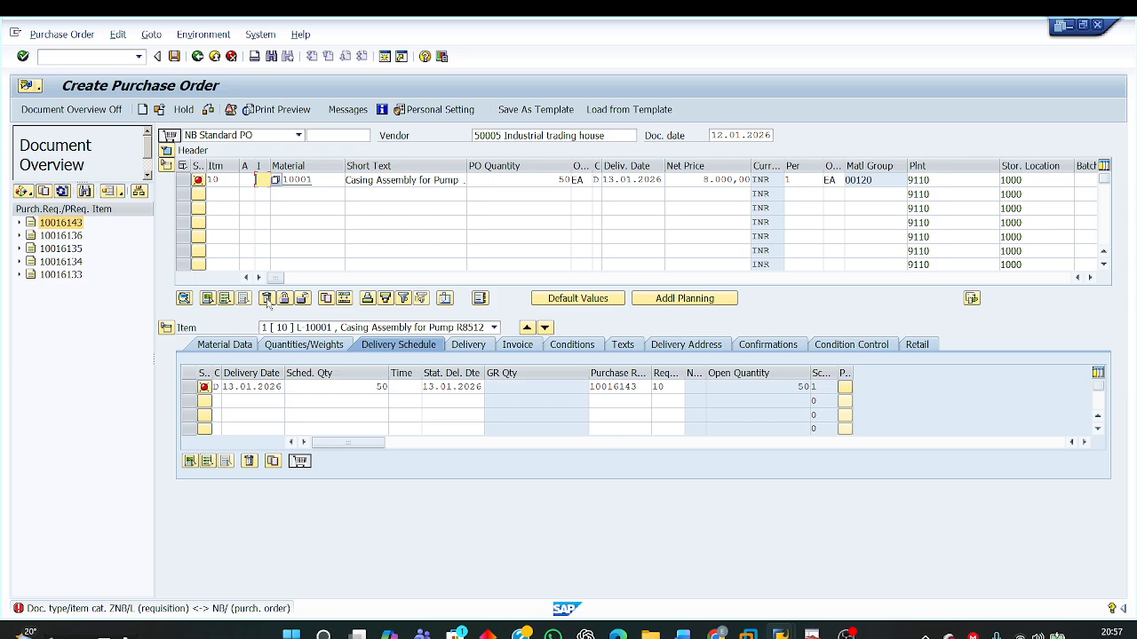
{"action": "type", "text": "L"}
{"action": "key", "text": "Return"}
{"action": "key", "text": "Return"}
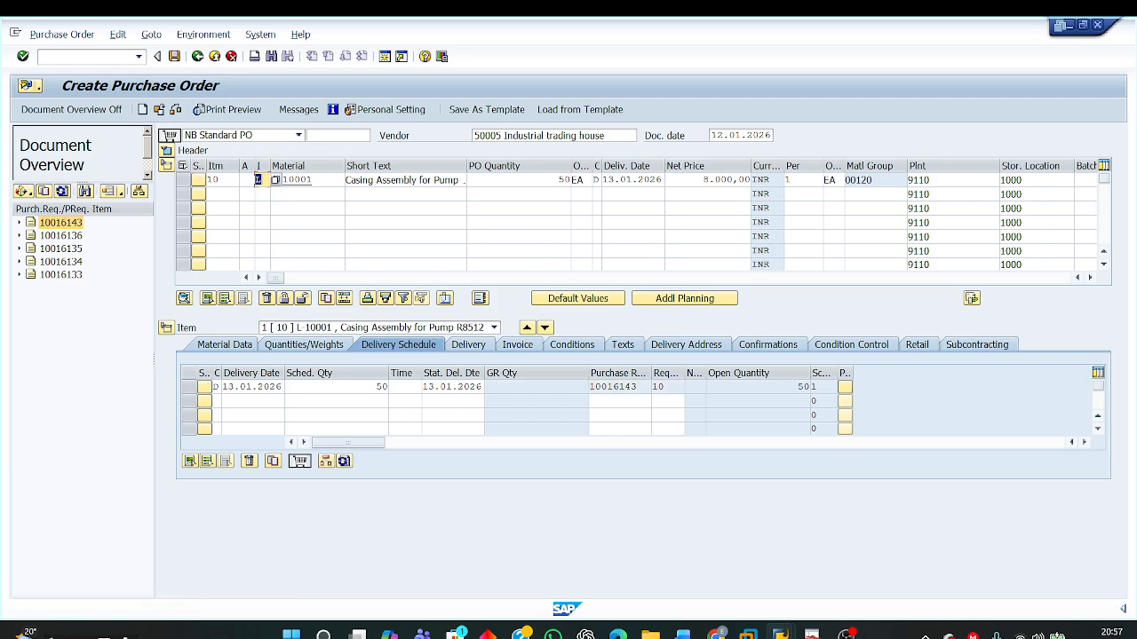
Step: Switch to the Word document and read the highlighted requirement linking ZNB to PO document type NB and item category L
{"action": "mouse_move", "coordinate": [683, 633]}
{"action": "left_click", "coordinate": [649, 566]}
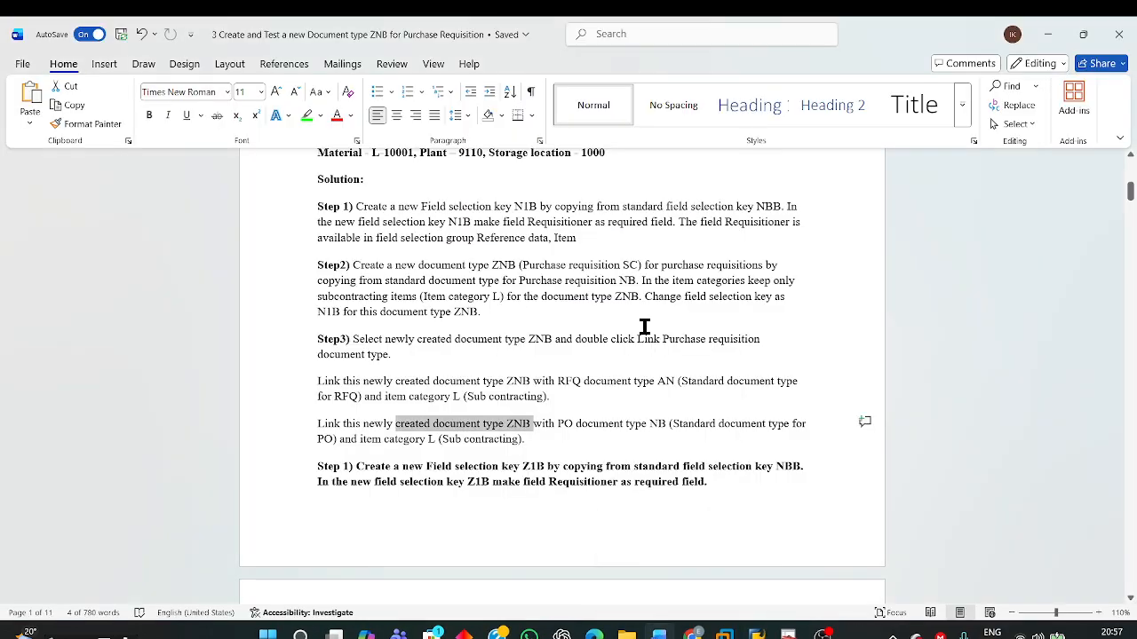
{"action": "scroll", "coordinate": [644, 325], "scroll_direction": "up", "scroll_amount": 10}
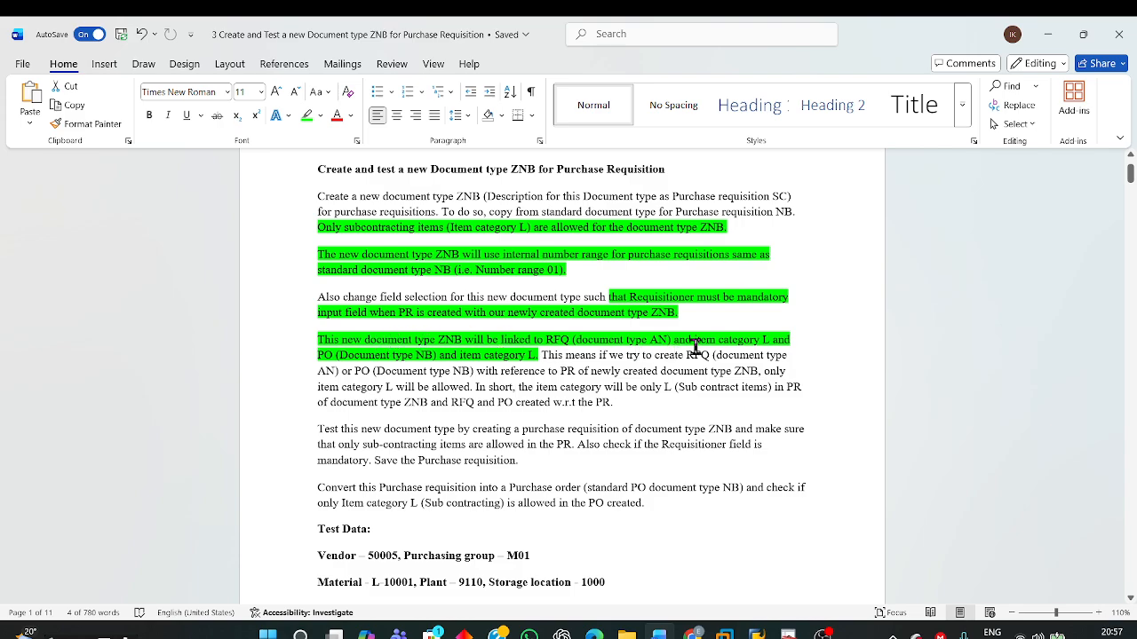
{"action": "left_click", "coordinate": [387, 369]}
{"action": "left_click_drag", "start_coordinate": [324, 355], "coordinate": [546, 357]}
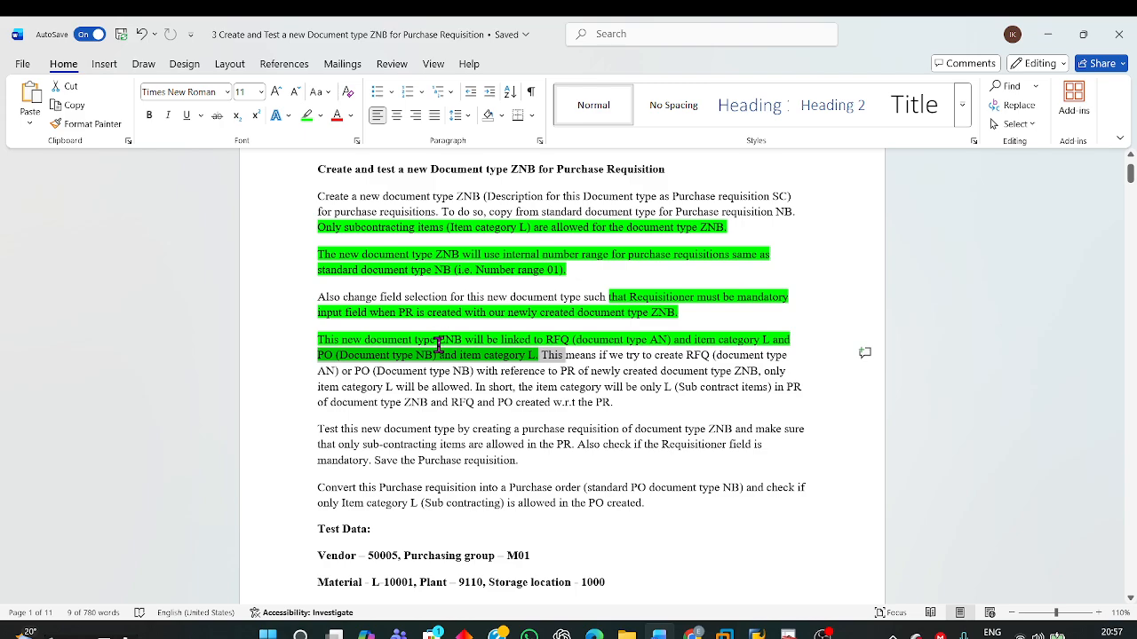
Step: Read the requirement in the Word document that links document type ZNB to PO document type NB and item category L
{"action": "left_click_drag", "start_coordinate": [439, 345], "coordinate": [463, 345]}
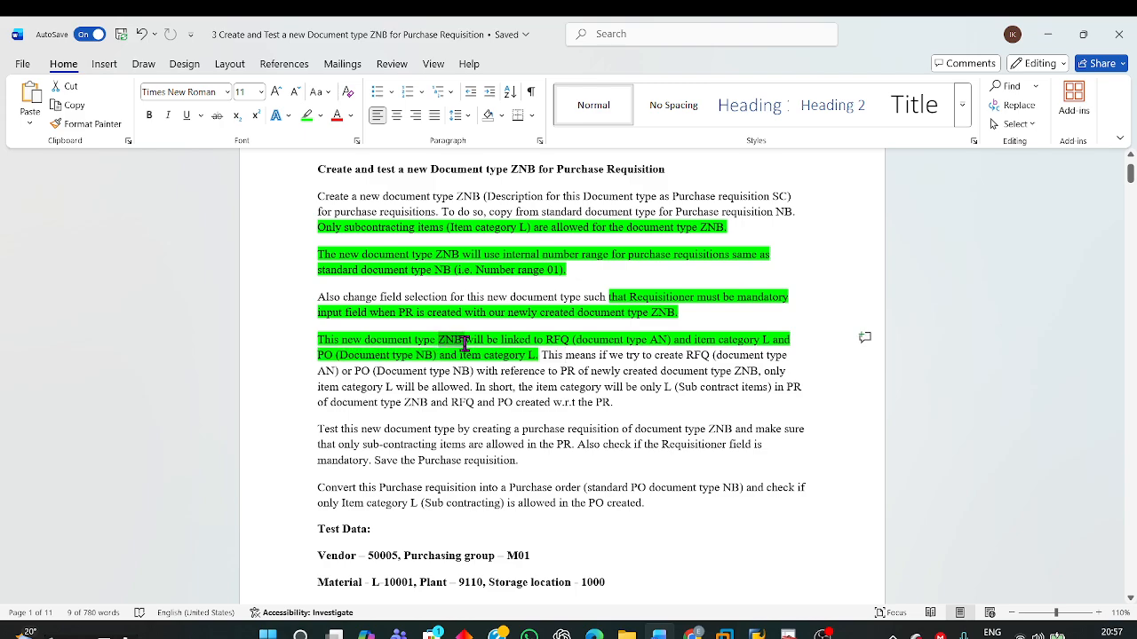
{"action": "left_click", "coordinate": [331, 355]}
{"action": "left_click_drag", "start_coordinate": [331, 355], "coordinate": [538, 355]}
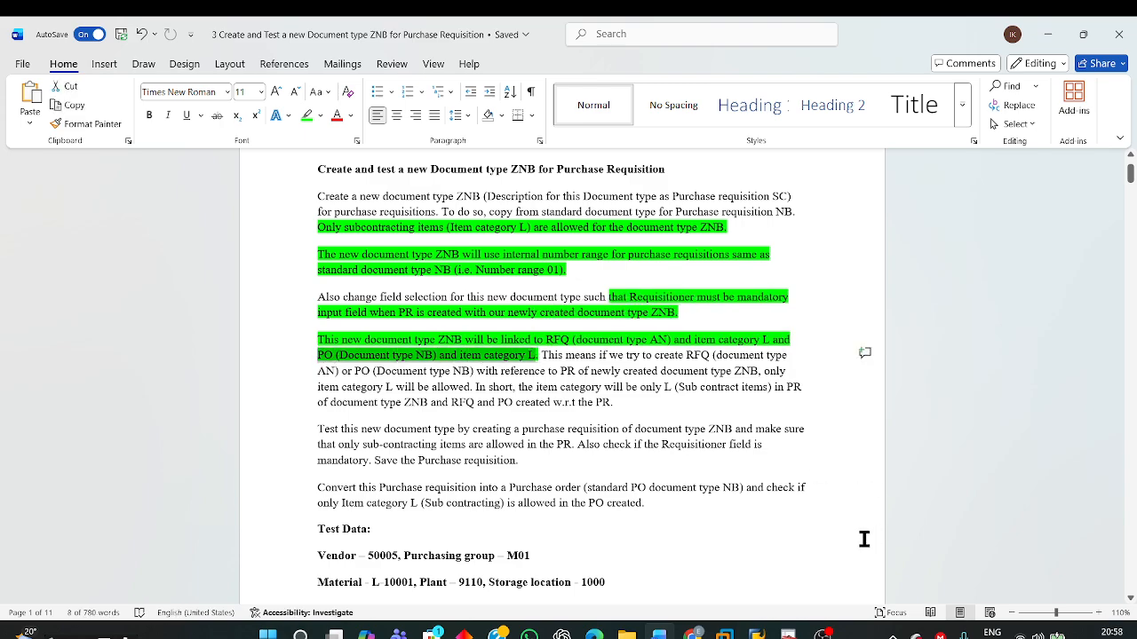
Step: Switch to the SAP purchase order, check and save it, and reopen the saved order for display
{"action": "mouse_move", "coordinate": [757, 633]}
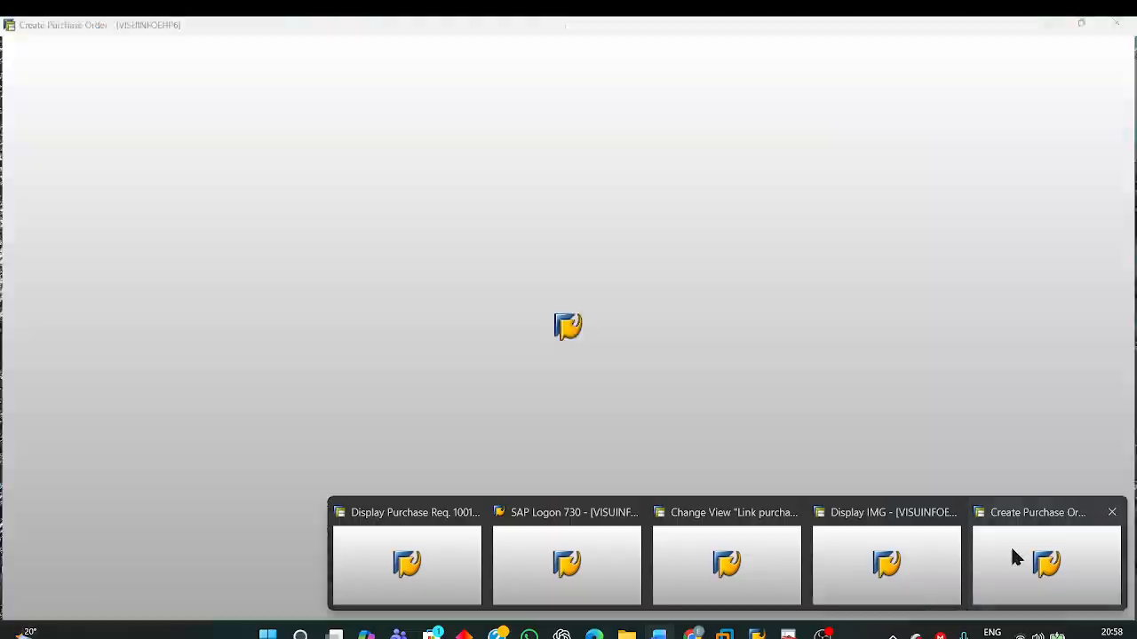
{"action": "left_click", "coordinate": [1012, 552]}
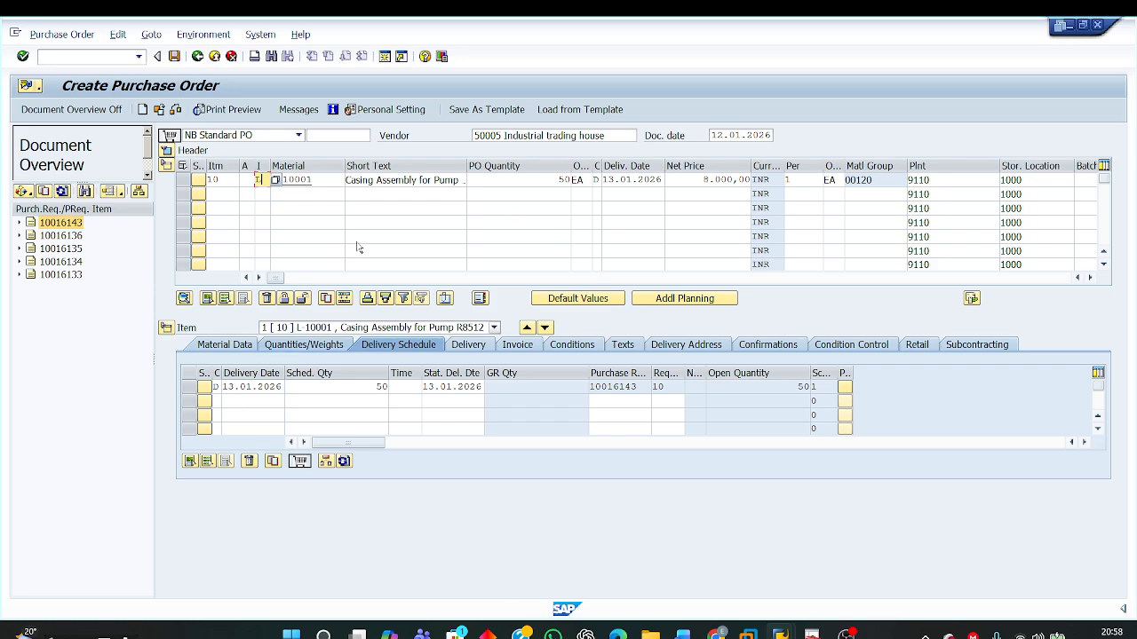
{"action": "left_click", "coordinate": [176, 109]}
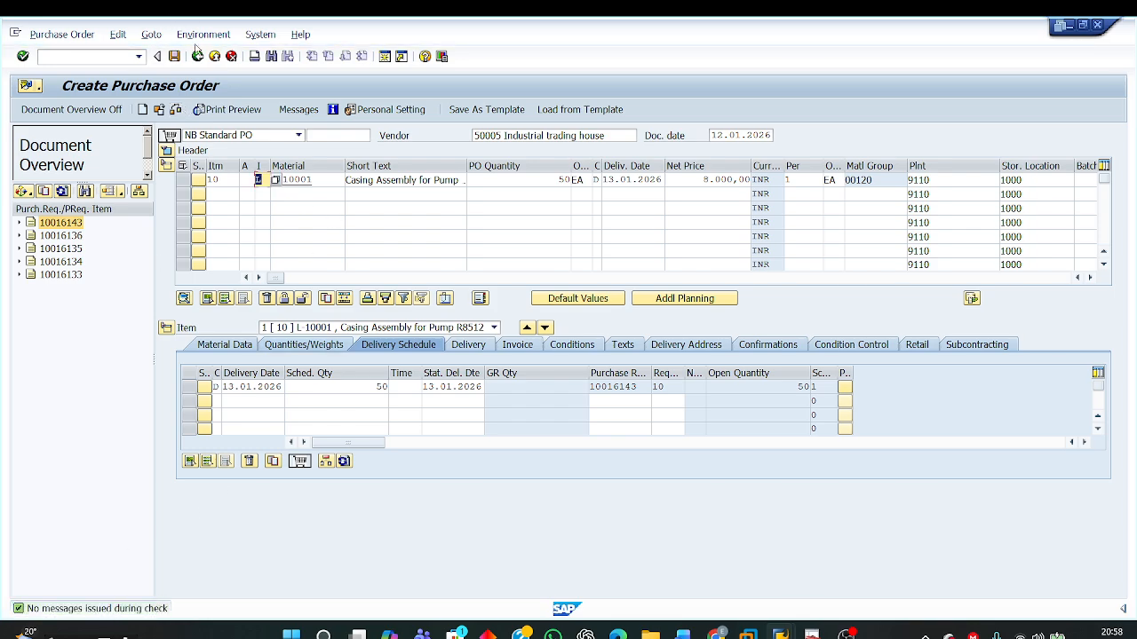
{"action": "left_click", "coordinate": [175, 56]}
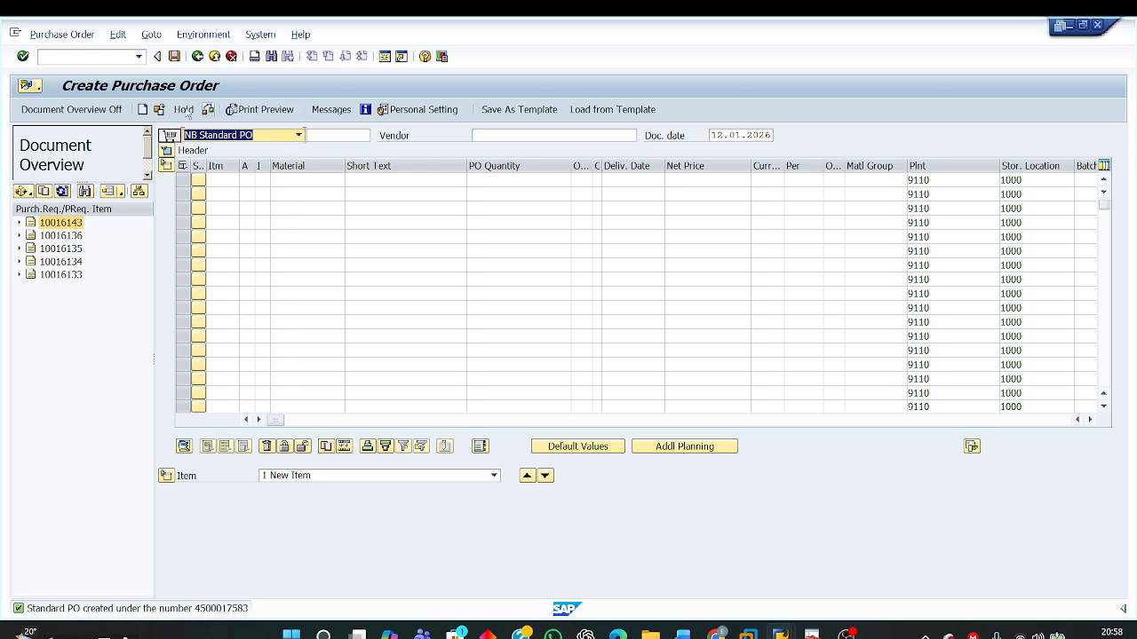
{"action": "left_click", "coordinate": [159, 110]}
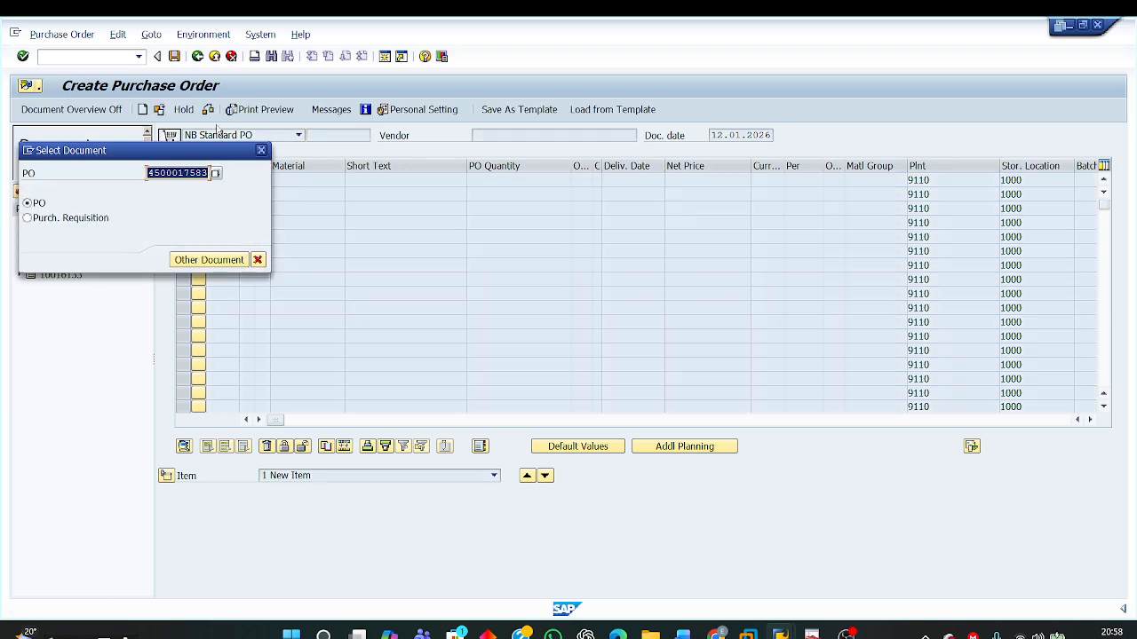
{"action": "key", "text": "Return"}
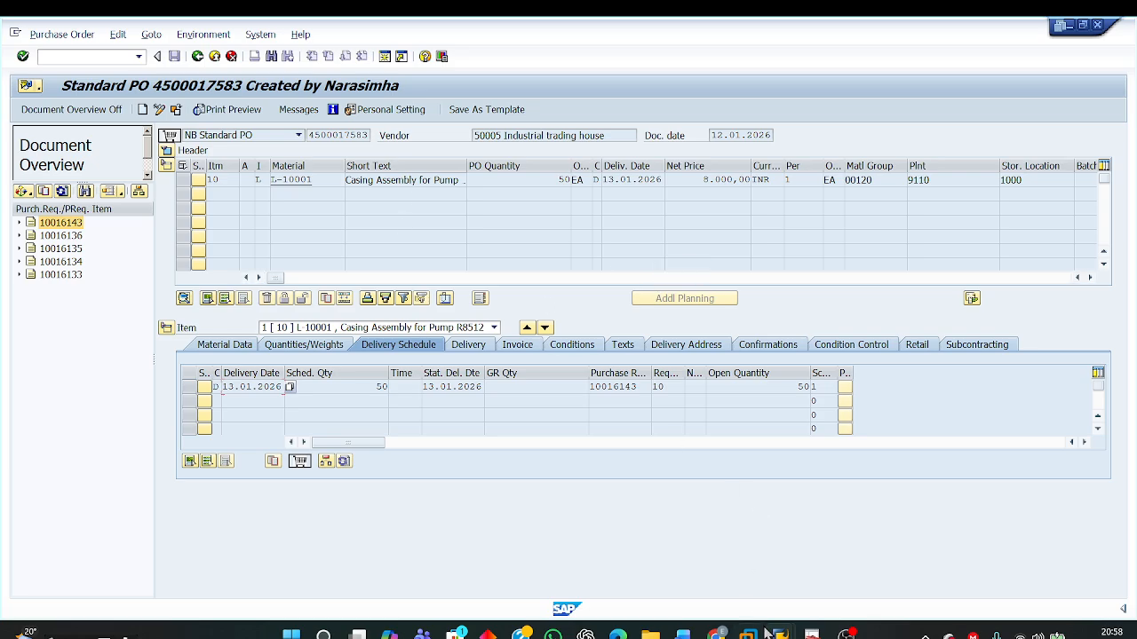
Step: Switch to the displayed purchase requisition and examine its document type in the list of requisition types
{"action": "mouse_move", "coordinate": [780, 632]}
{"action": "left_click", "coordinate": [460, 561]}
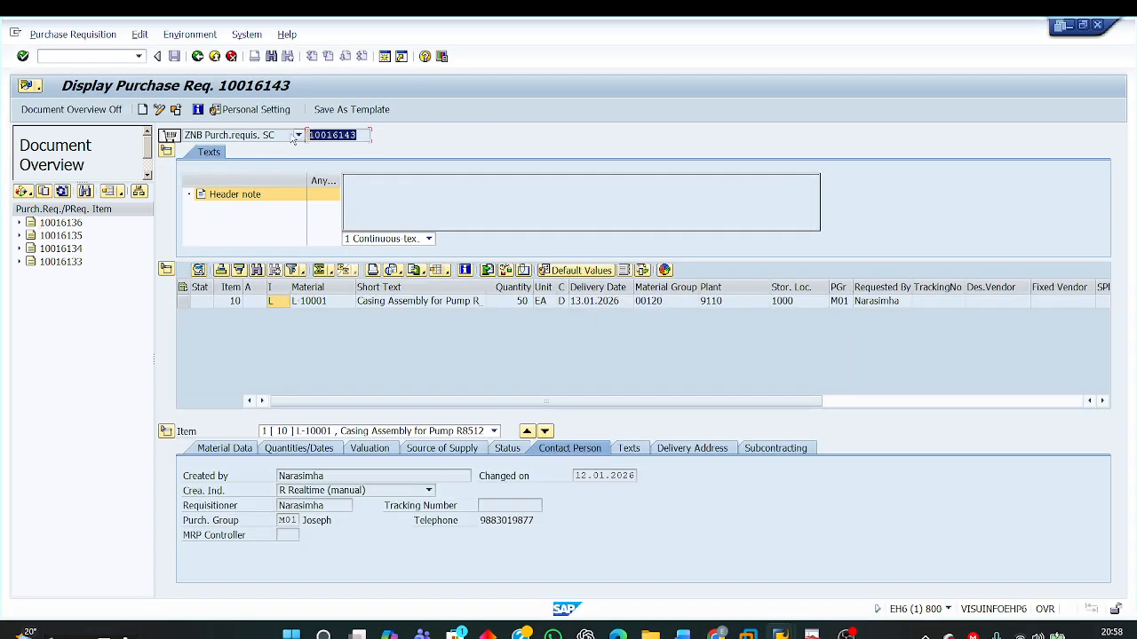
{"action": "left_click", "coordinate": [297, 136]}
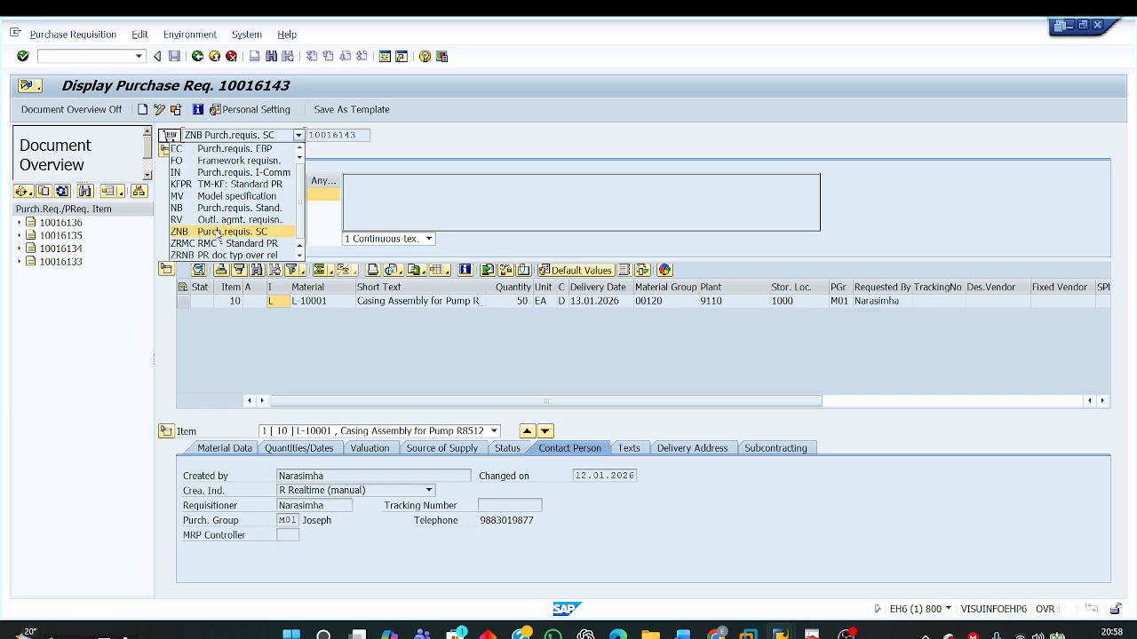
{"action": "left_click", "coordinate": [248, 223]}
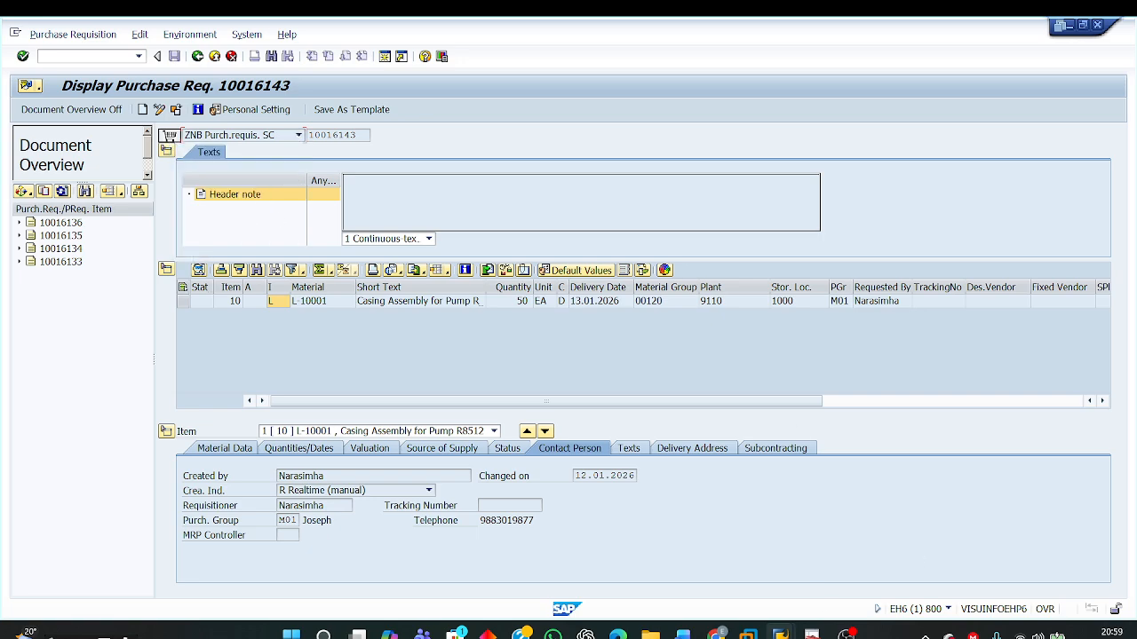
Step: Switch to the saved purchase order and examine its document type and the item category of item 10
{"action": "mouse_move", "coordinate": [780, 635]}
{"action": "left_click", "coordinate": [996, 560]}
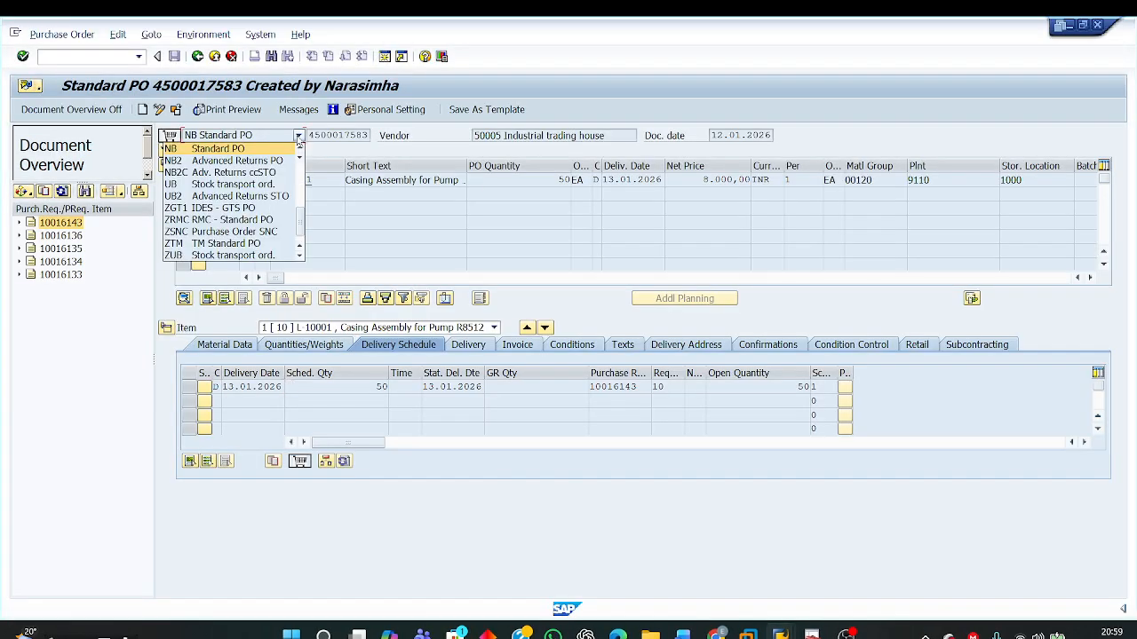
{"action": "left_click", "coordinate": [298, 136]}
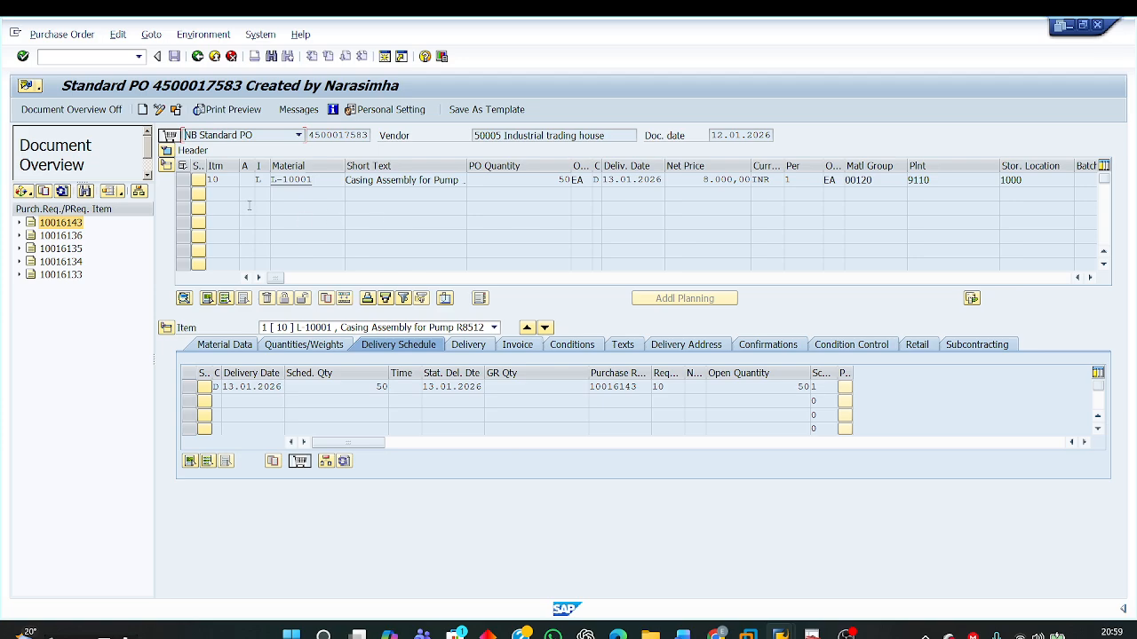
{"action": "left_click", "coordinate": [267, 181]}
Step: Compare the ZNB linking requirement in the Word document with the saved SAP purchase order
{"action": "mouse_move", "coordinate": [682, 634]}
{"action": "left_click", "coordinate": [686, 586]}
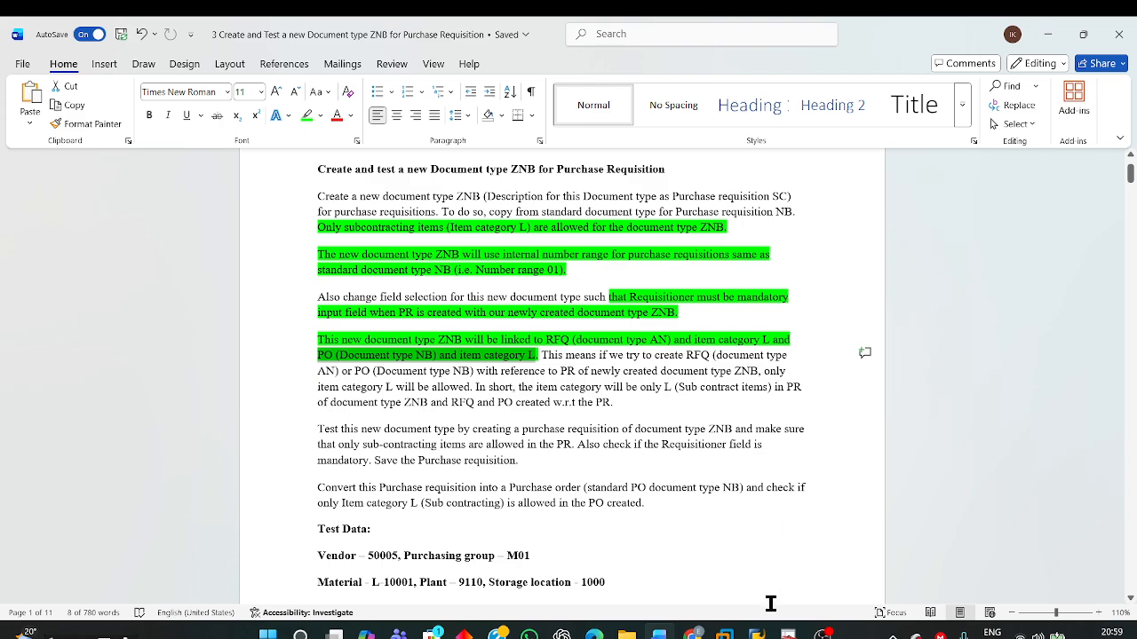
{"action": "mouse_move", "coordinate": [756, 634]}
{"action": "left_click", "coordinate": [1017, 564]}
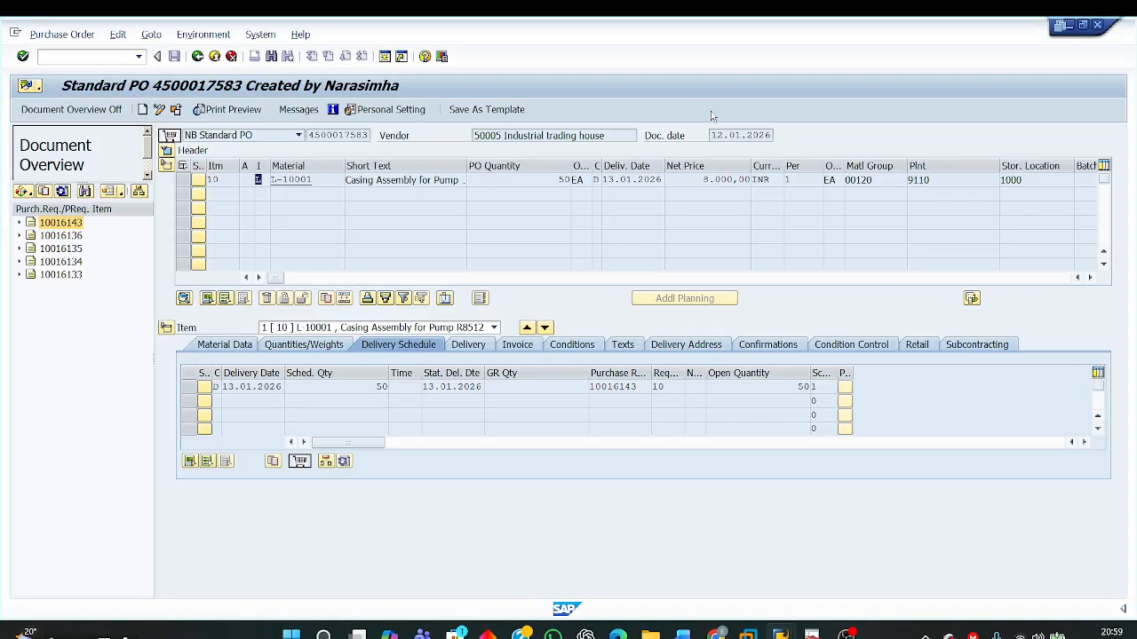